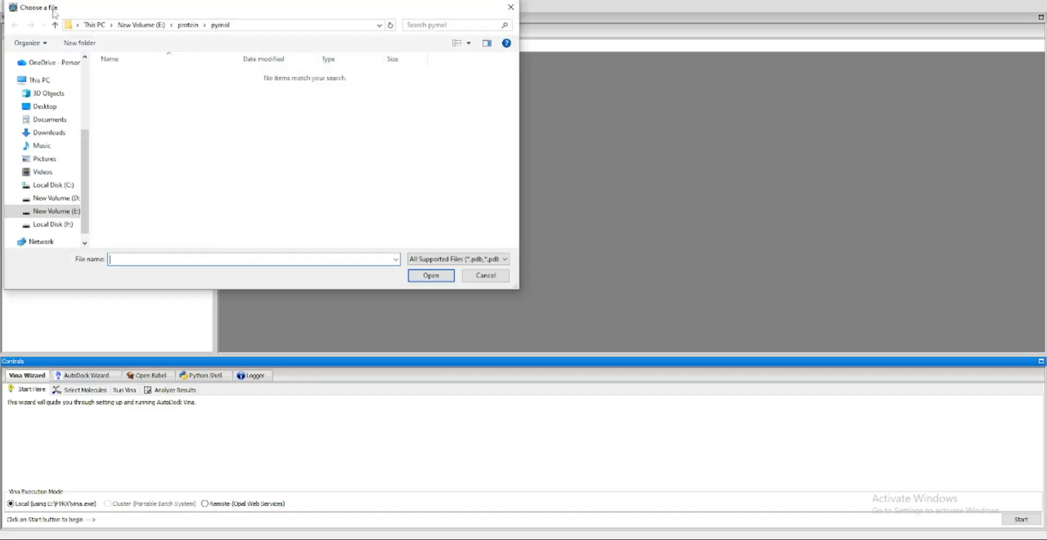
# Load the 7V3R_cmet protein from the folder "repaired after adding charges and hydrogen in autodock"
pyautogui.click(193, 26)
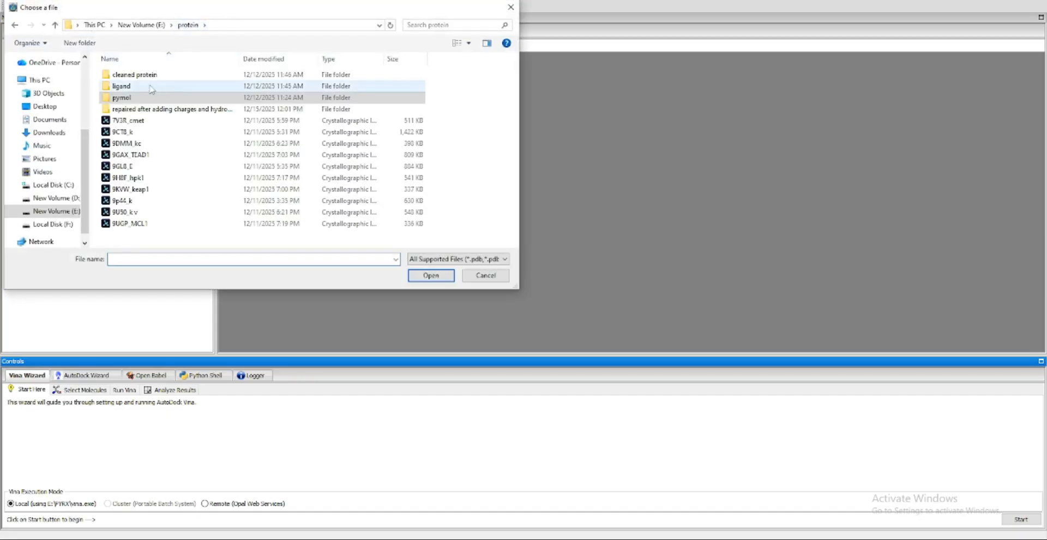
pyautogui.doubleClick(130, 108)
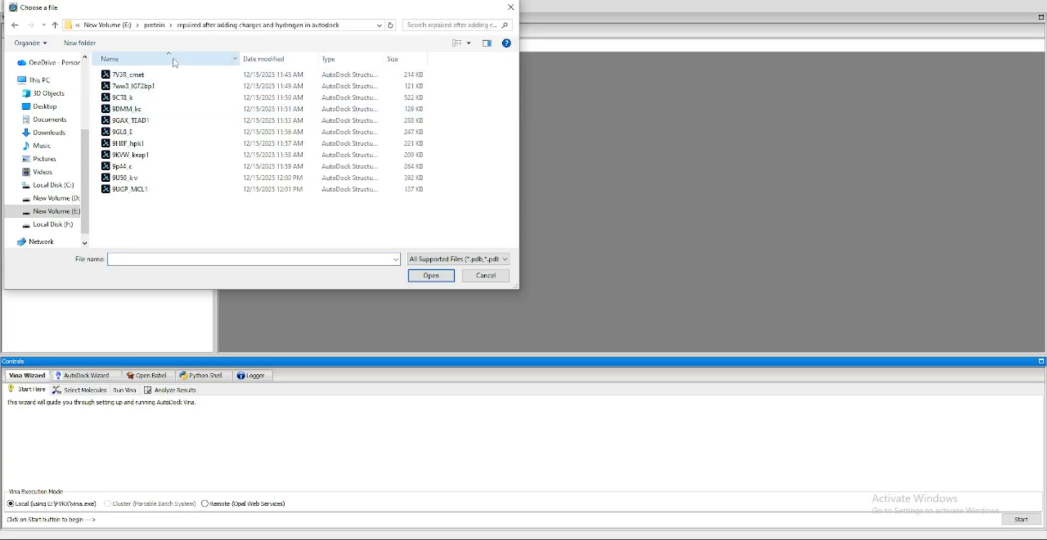
pyautogui.click(140, 74)
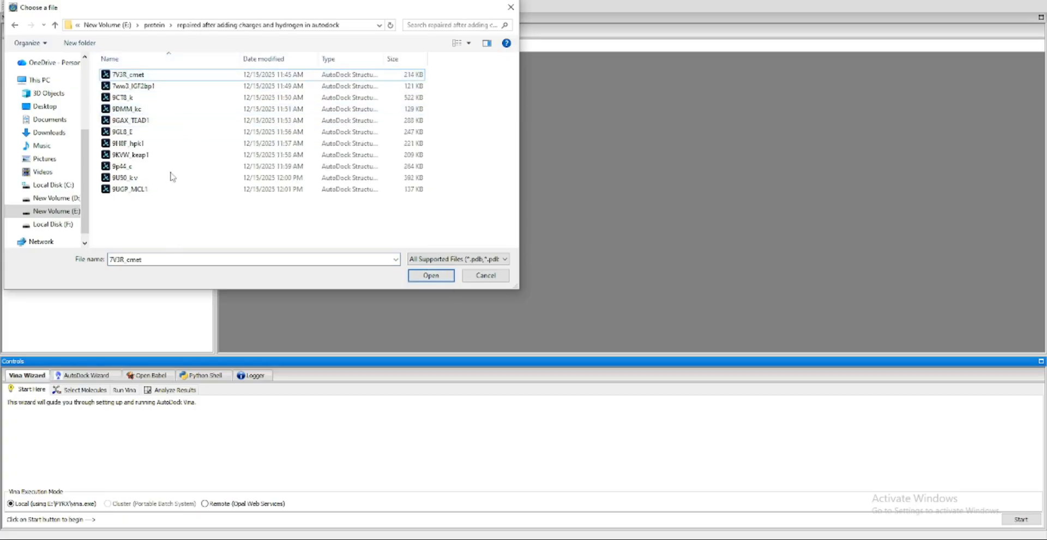
pyautogui.click(431, 275)
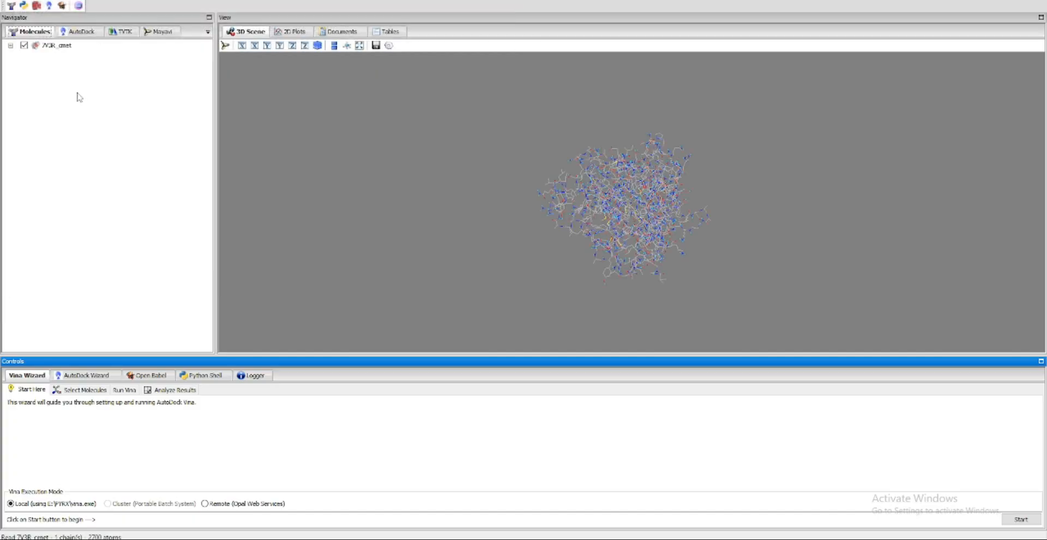
# Make the 7V3R_cmet protein an AutoDock macromolecule
pyautogui.rightClick(49, 47)
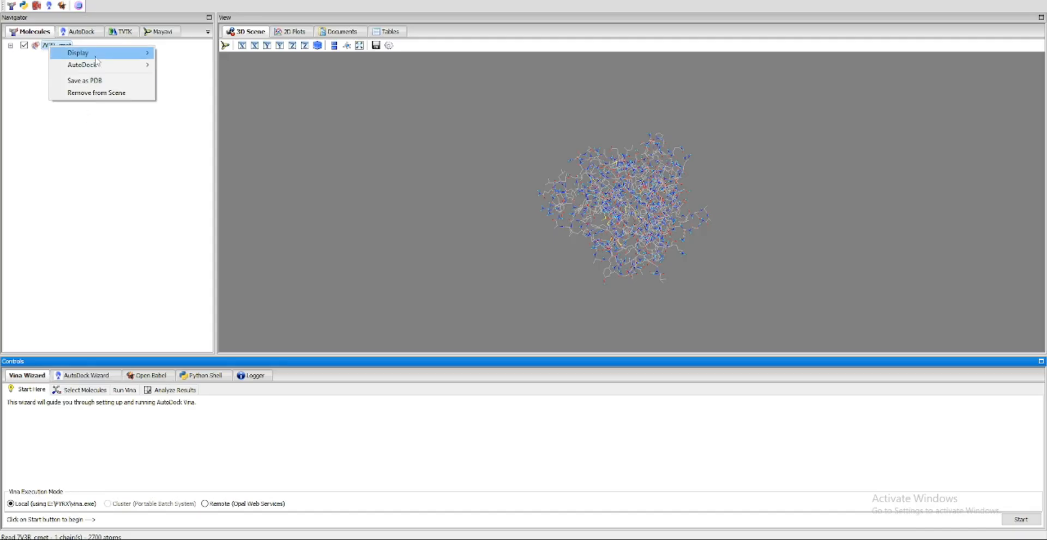
pyautogui.moveTo(101, 65)
pyautogui.click(211, 78)
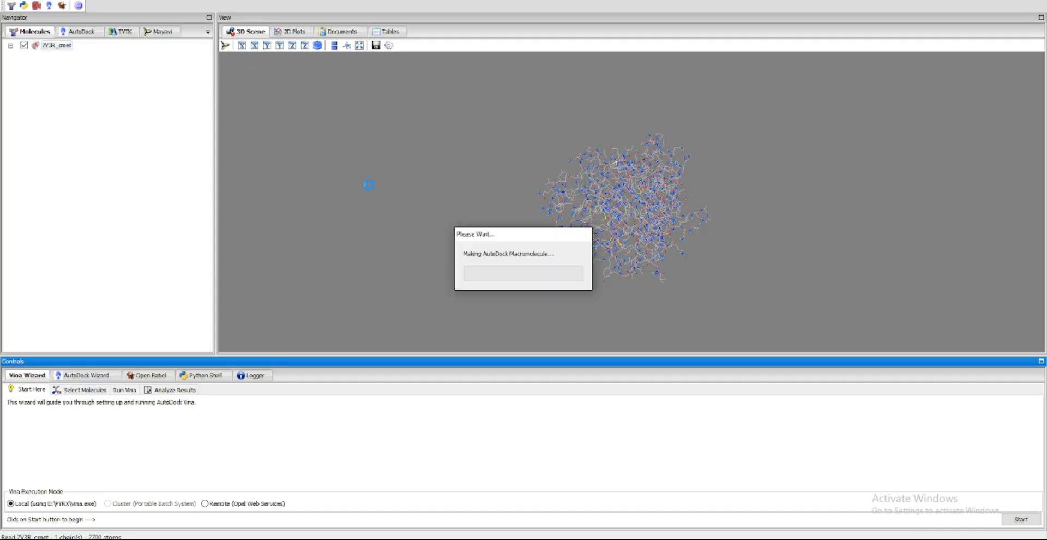
pyautogui.moveTo(472, 226); pyautogui.dragTo(803, 204)
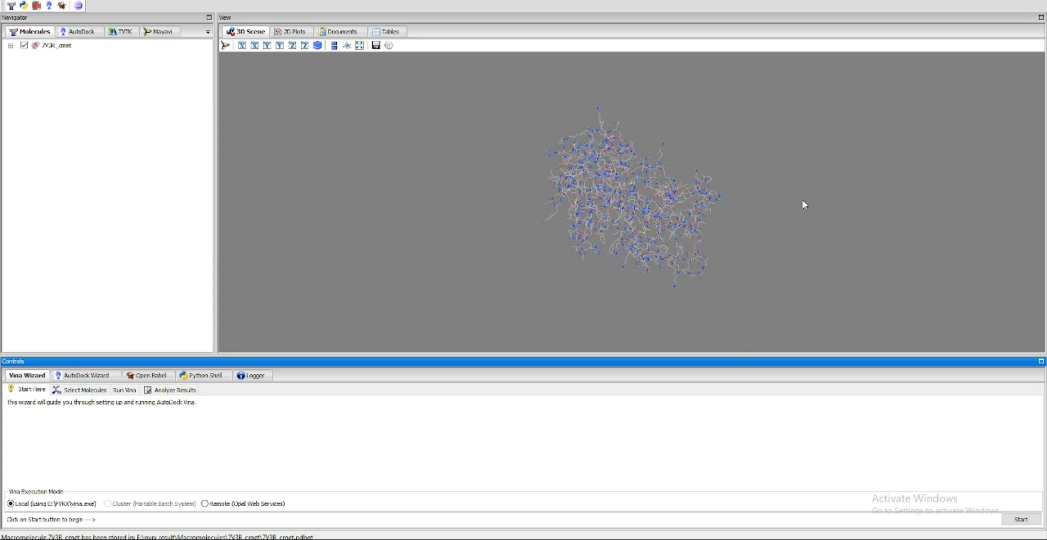
# Inspect the residue list and 3D structure of 7V3R_cmet, leaving its residue tree collapsed
pyautogui.click(11, 46)
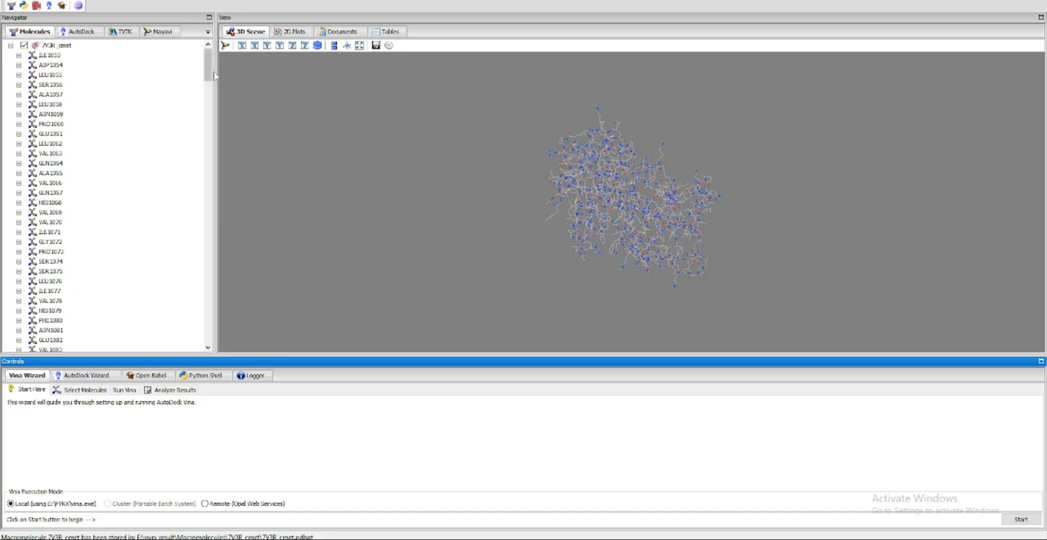
pyautogui.moveTo(208, 66)
pyautogui.mouseDown()
pyautogui.moveTo(204, 329)
pyautogui.moveTo(227, 189)
pyautogui.moveTo(216, 60)
pyautogui.mouseUp()
pyautogui.click(57, 45)
pyautogui.click(11, 46)
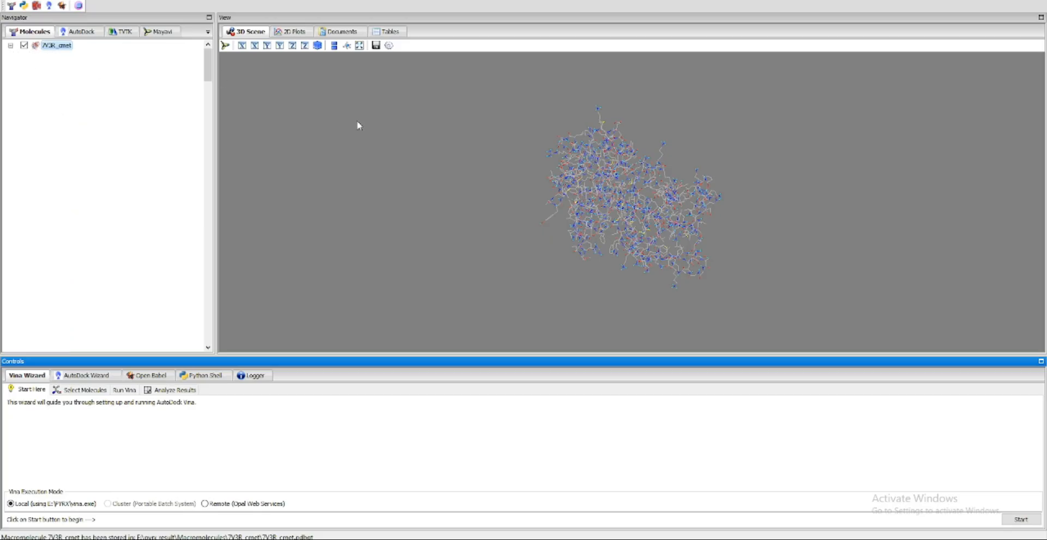
pyautogui.moveTo(693, 222); pyautogui.dragTo(643, 251)
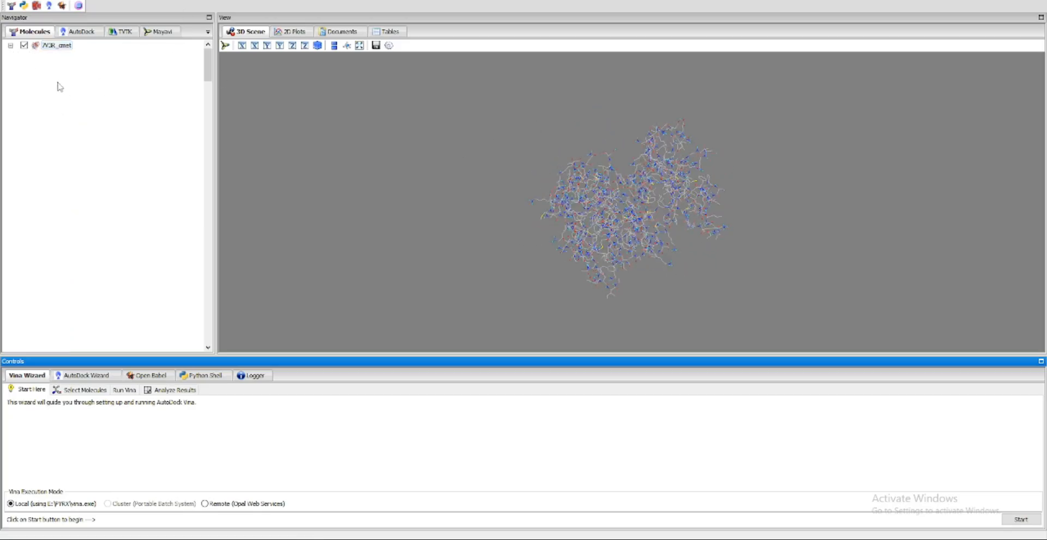
pyautogui.moveTo(703, 240); pyautogui.dragTo(736, 254)
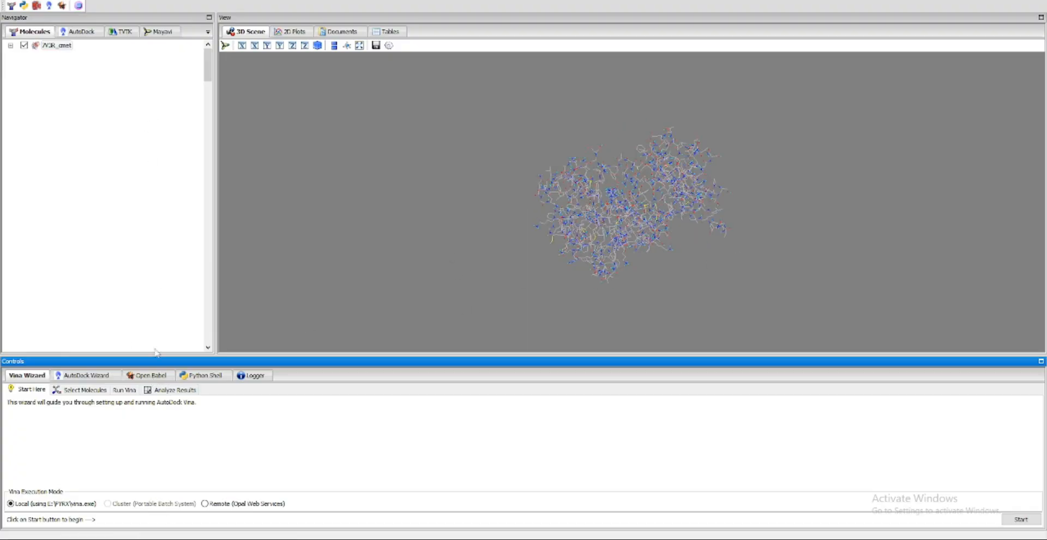
# Start an Open Babel ligand import and browse to the accepted folder under natural compound list, adme, cleaned adme with parameter updated nigella sativa
pyautogui.click(148, 375)
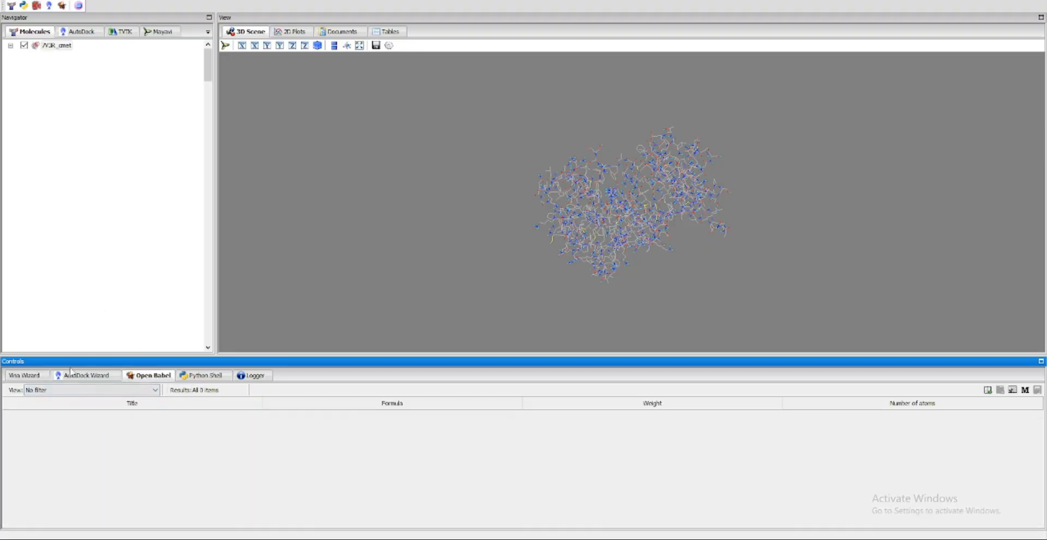
pyautogui.click(988, 389)
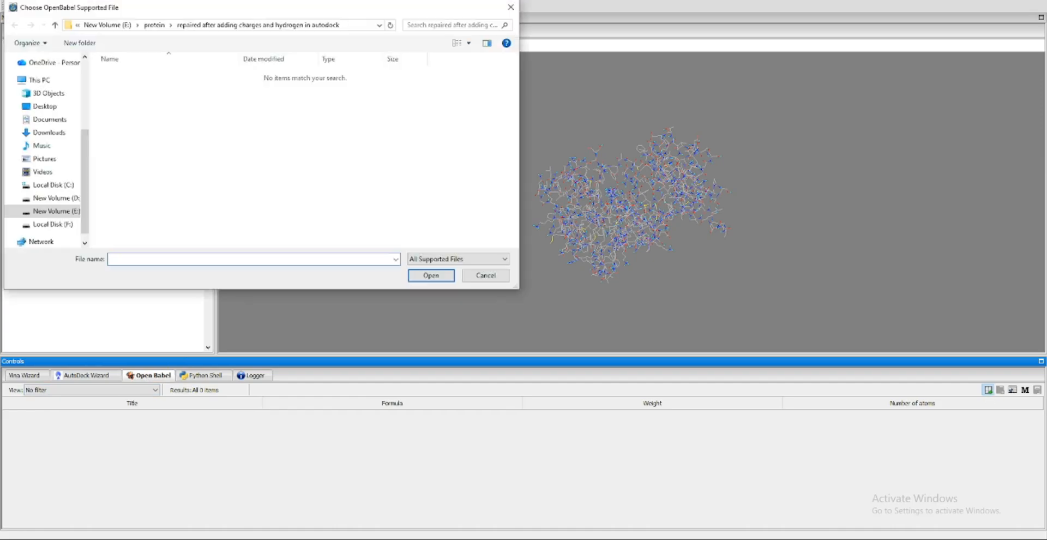
pyautogui.click(107, 25)
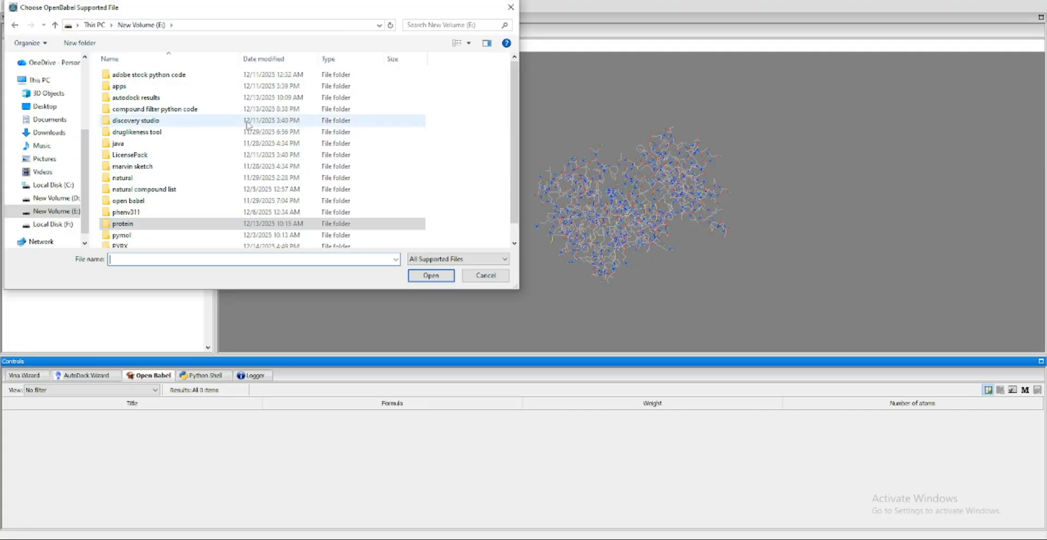
pyautogui.scroll(-2, 145, 191)
pyautogui.scroll(2, 147, 191)
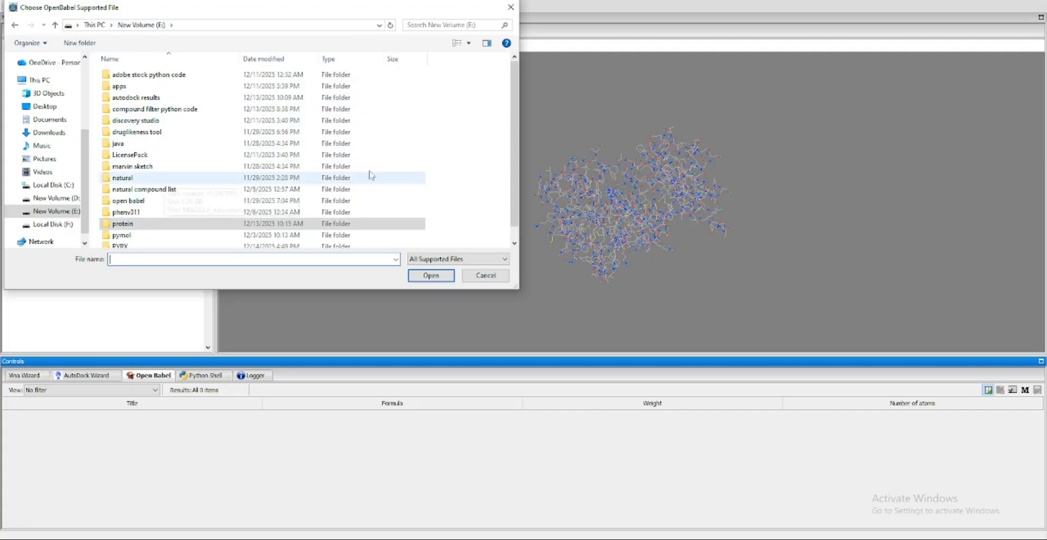
pyautogui.moveTo(515, 167); pyautogui.dragTo(519, 98)
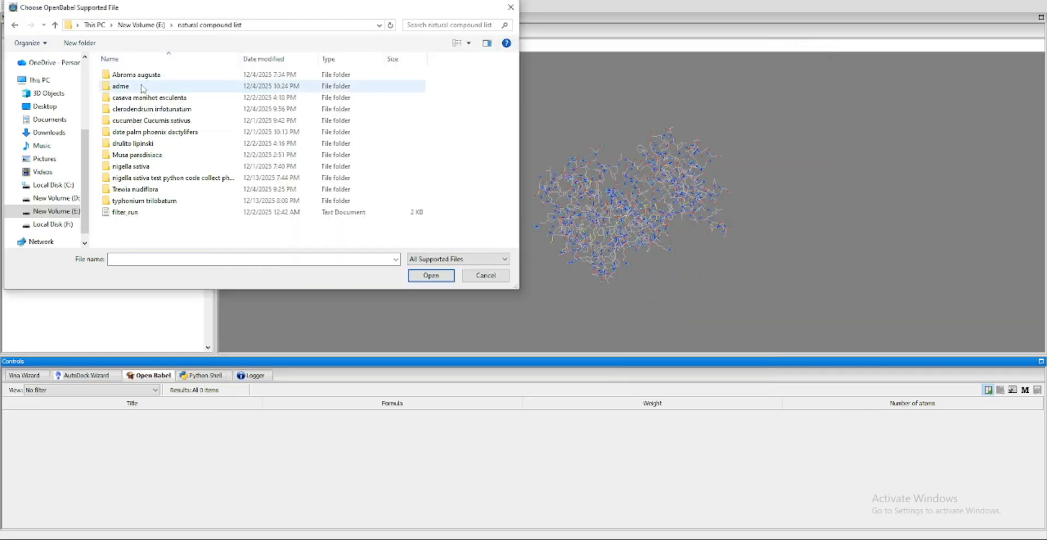
pyautogui.doubleClick(141, 86)
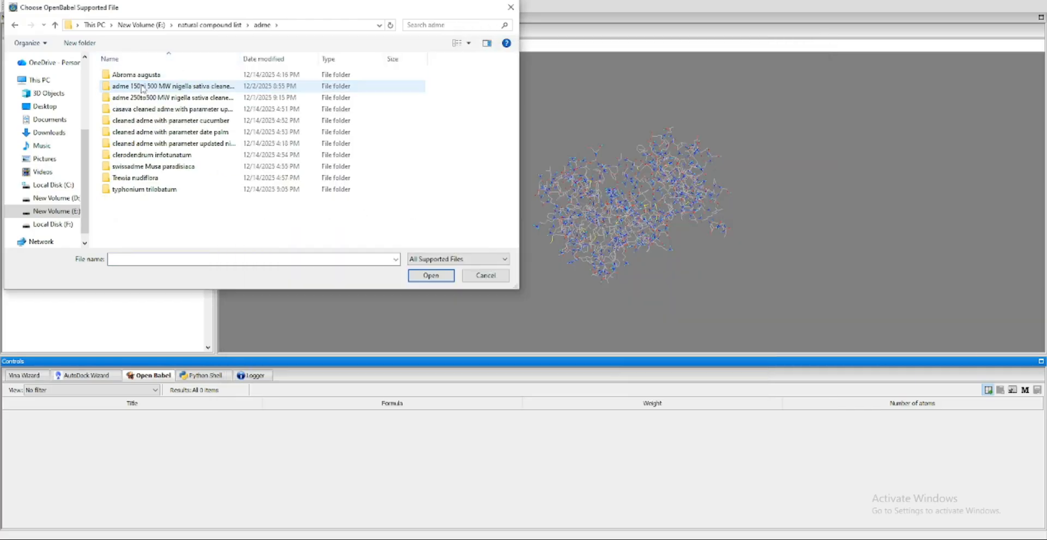
pyautogui.doubleClick(182, 143)
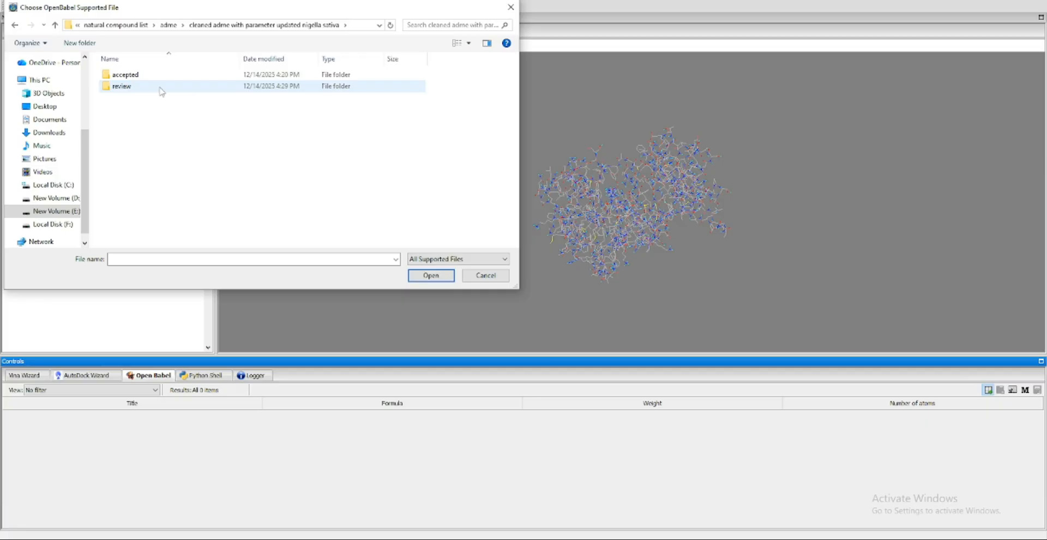
pyautogui.doubleClick(142, 79)
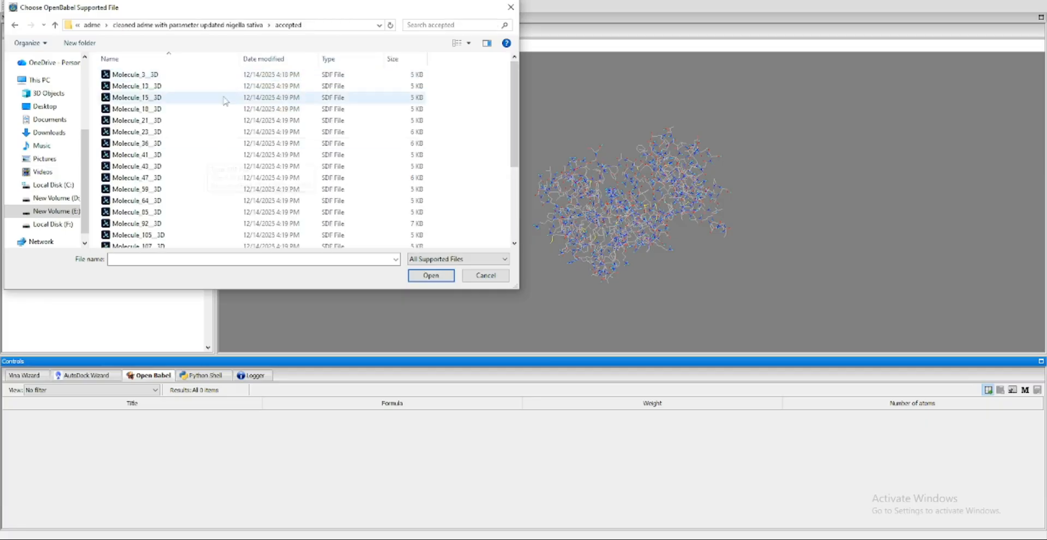
# Look through the ligand files in the review folder and return to the accepted folder
pyautogui.click(15, 25)
pyautogui.doubleClick(122, 86)
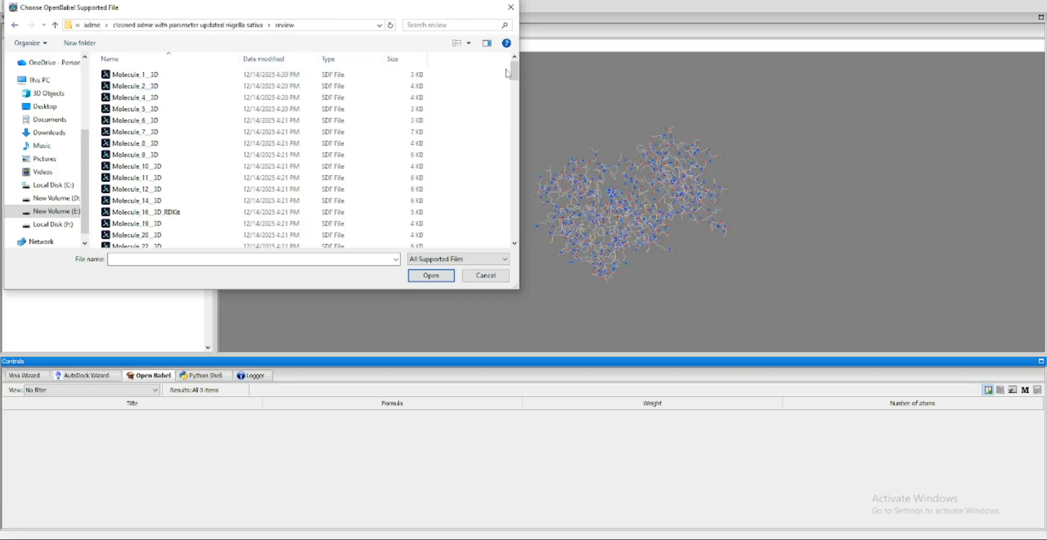
pyautogui.moveTo(514, 71); pyautogui.dragTo(516, 42)
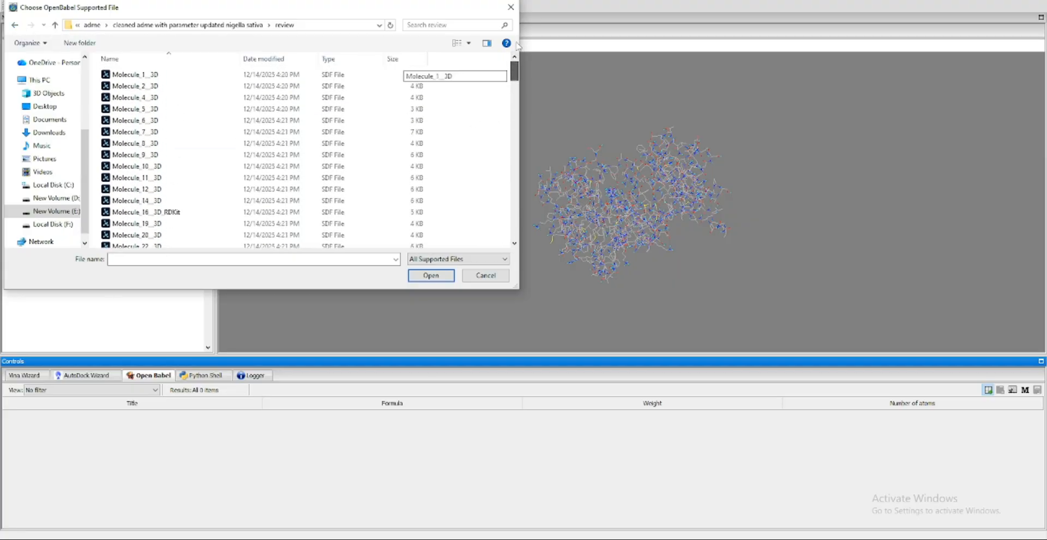
pyautogui.click(14, 25)
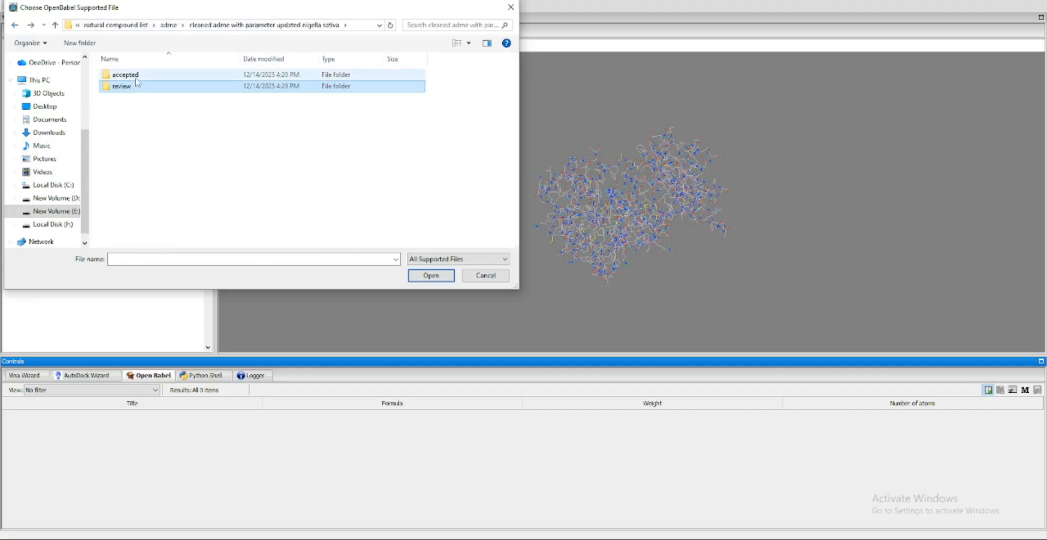
pyautogui.doubleClick(134, 75)
pyautogui.click(133, 75)
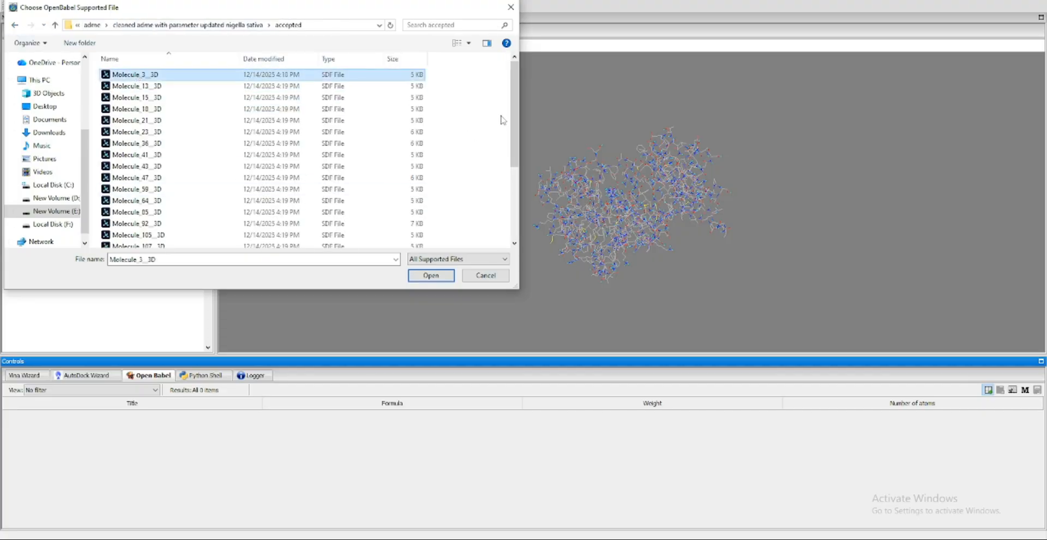
pyautogui.moveTo(514, 120); pyautogui.dragTo(514, 191)
pyautogui.click(162, 243)
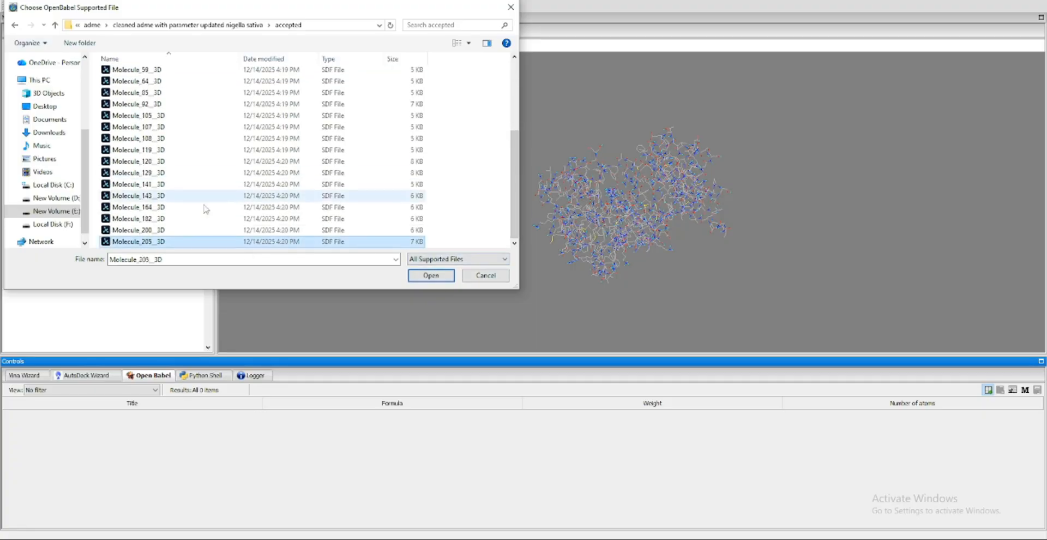
pyautogui.click(145, 230)
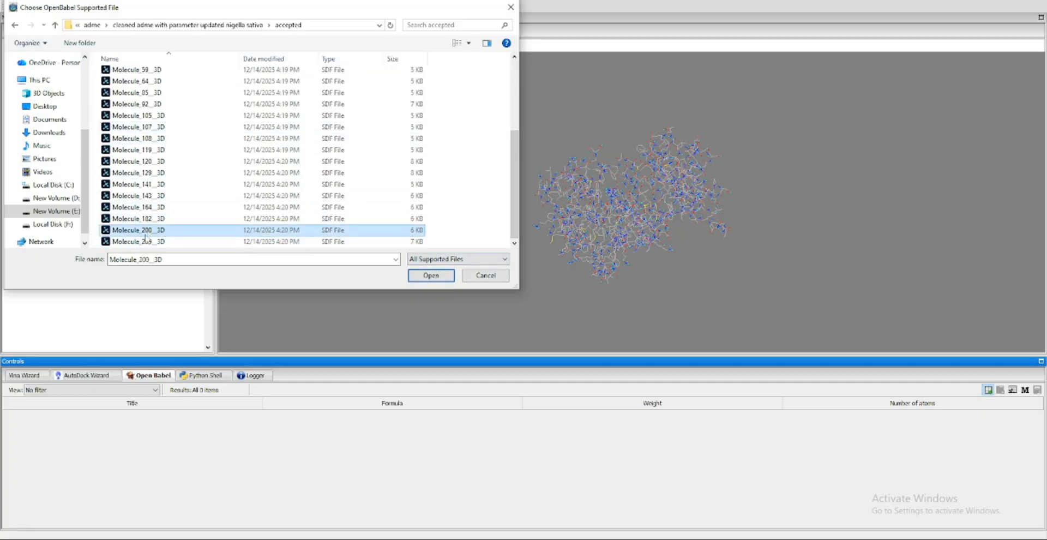
pyautogui.click(145, 241)
pyautogui.moveTo(516, 161); pyautogui.dragTo(516, 87)
# Import the ligand file Molecule_3__3D, keeping the file type at All Supported Files
pyautogui.click(126, 75)
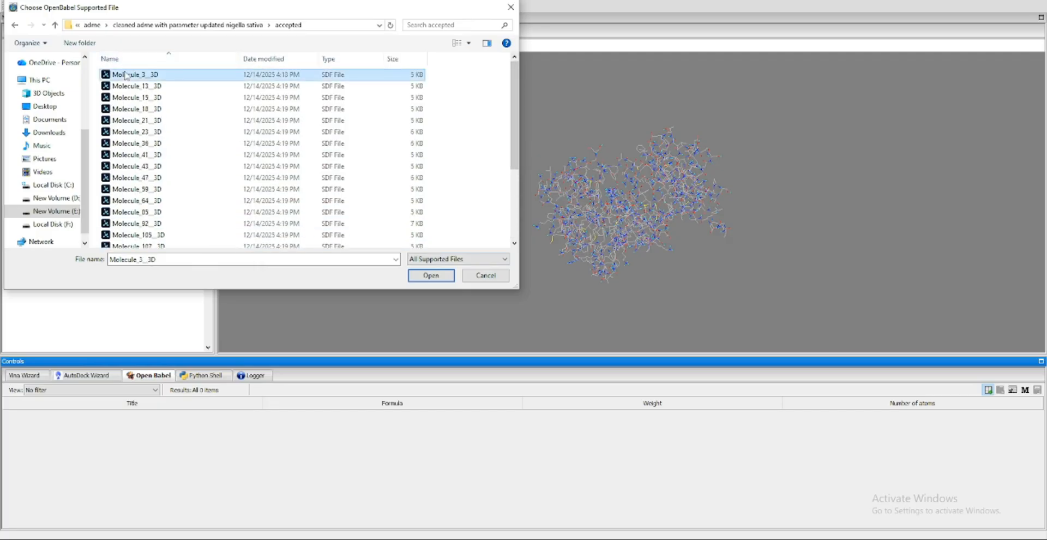
pyautogui.click(458, 258)
pyautogui.click(483, 261)
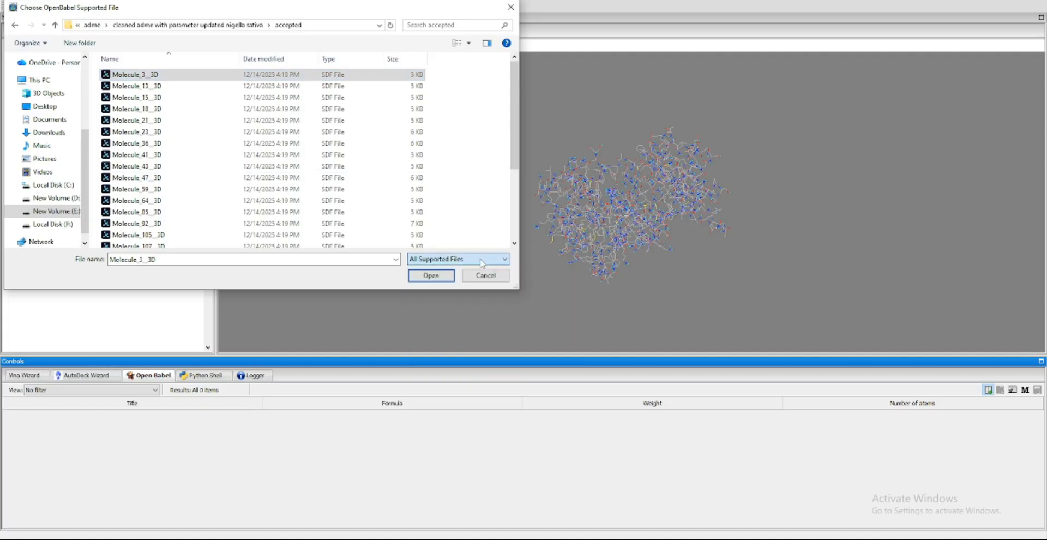
pyautogui.click(430, 275)
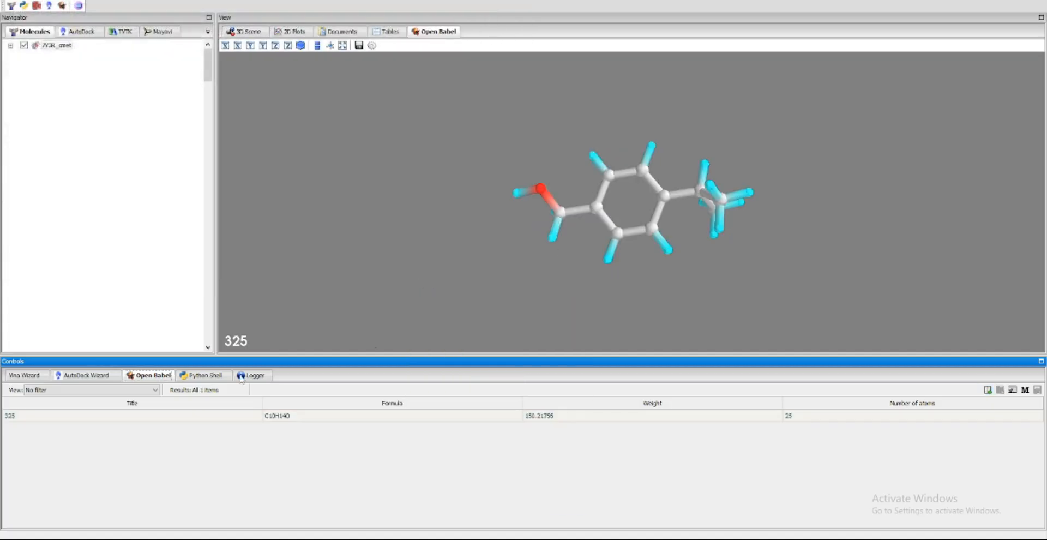
# Import the ligand file Molecule_13__3D and select ligand 325 in the compound table
pyautogui.click(987, 389)
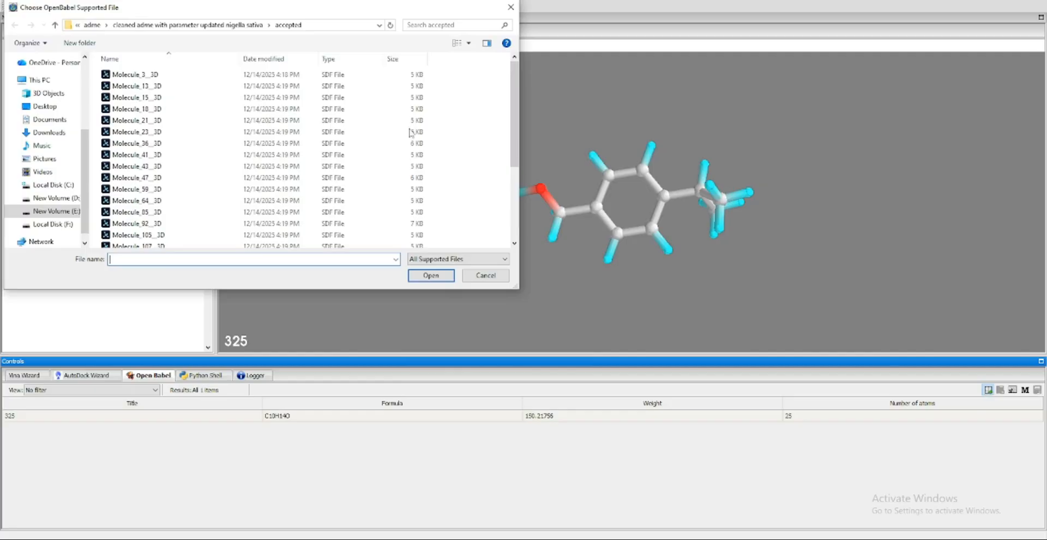
pyautogui.doubleClick(182, 87)
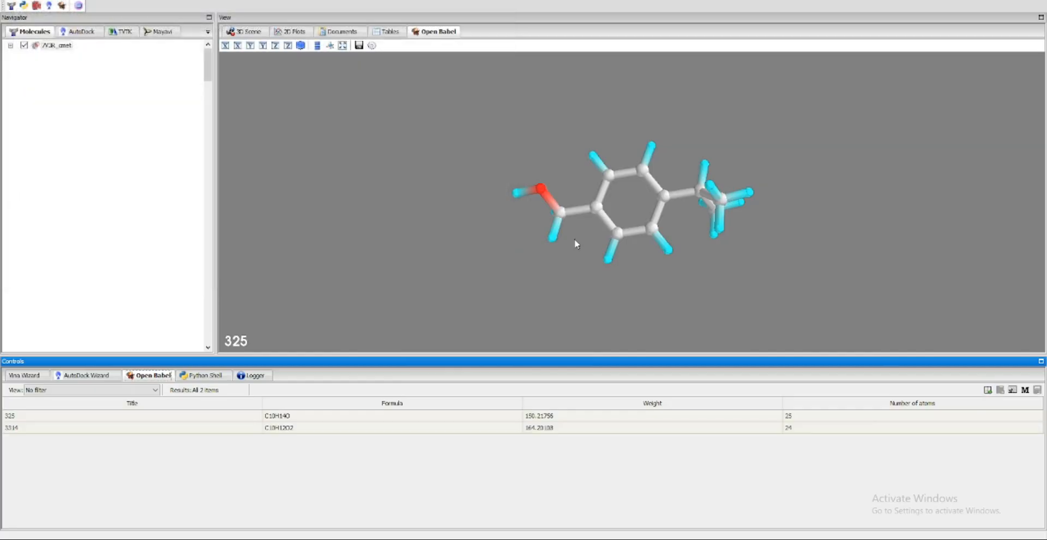
pyautogui.click(274, 417)
pyautogui.moveTo(700, 206); pyautogui.dragTo(614, 350)
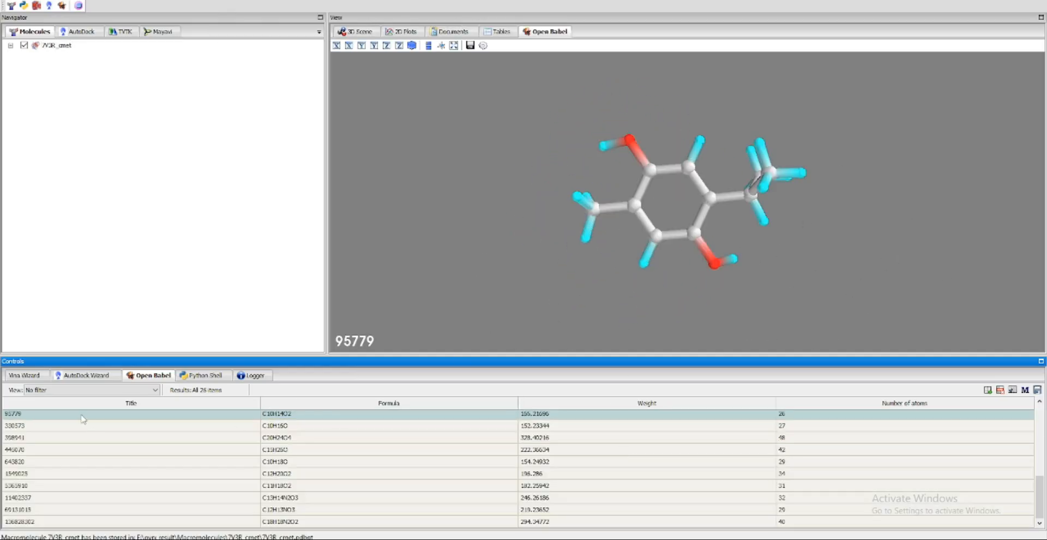
# Examine the 3D structures of several imported ligands, including 643820, 1549025 and 5365910
pyautogui.click(41, 428)
pyautogui.click(94, 463)
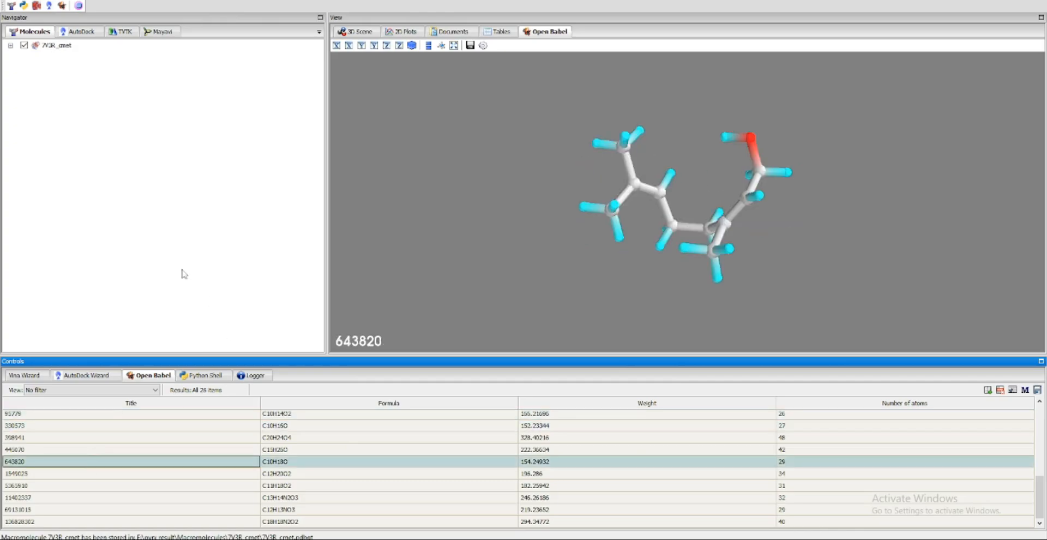
pyautogui.click(84, 473)
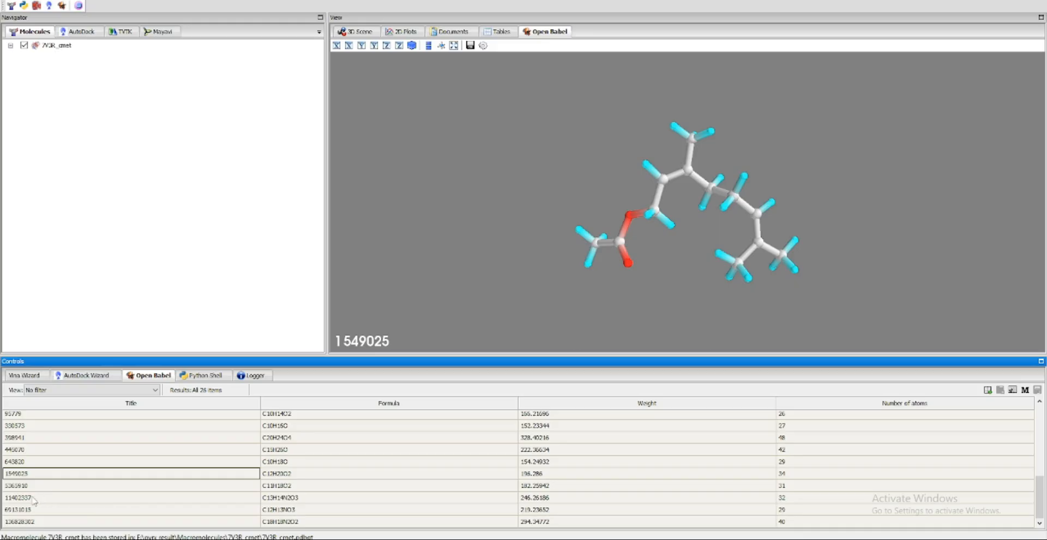
pyautogui.click(32, 497)
pyautogui.click(40, 485)
pyautogui.moveTo(749, 220)
pyautogui.mouseDown()
pyautogui.moveTo(827, 222)
pyautogui.moveTo(782, 245)
pyautogui.moveTo(580, 231)
pyautogui.moveTo(718, 215)
pyautogui.moveTo(758, 229)
pyautogui.mouseUp()
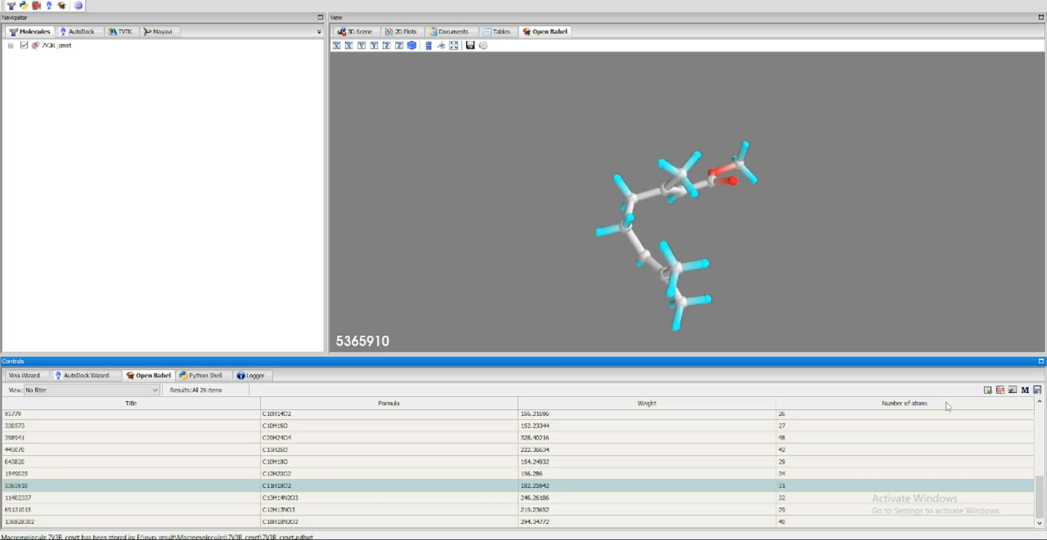
# Try to select several ligands together in the compound table, including 398941, 445070, 643820, 5365910 and 136828302
pyautogui.rightClick(11, 489)
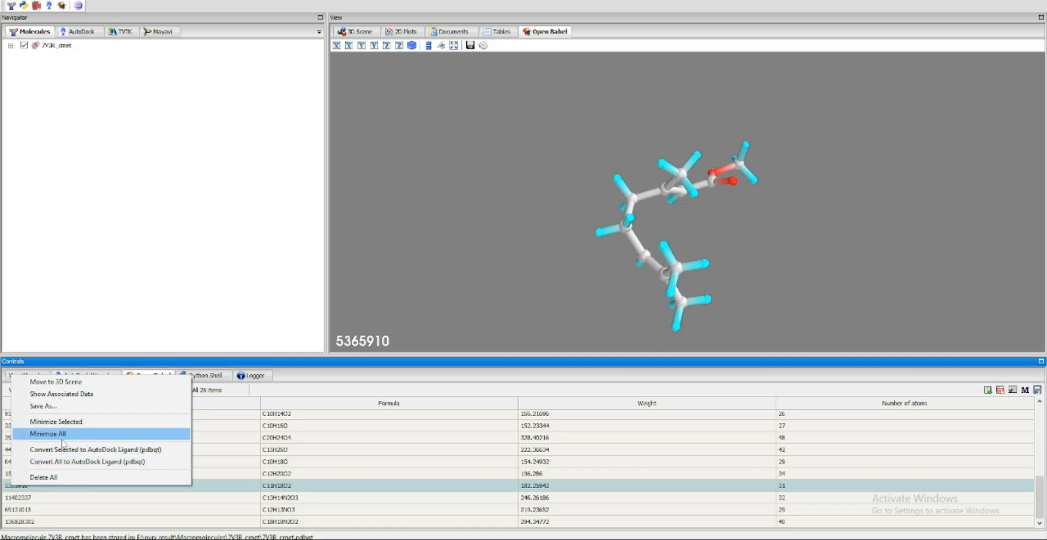
pyautogui.click(582, 454)
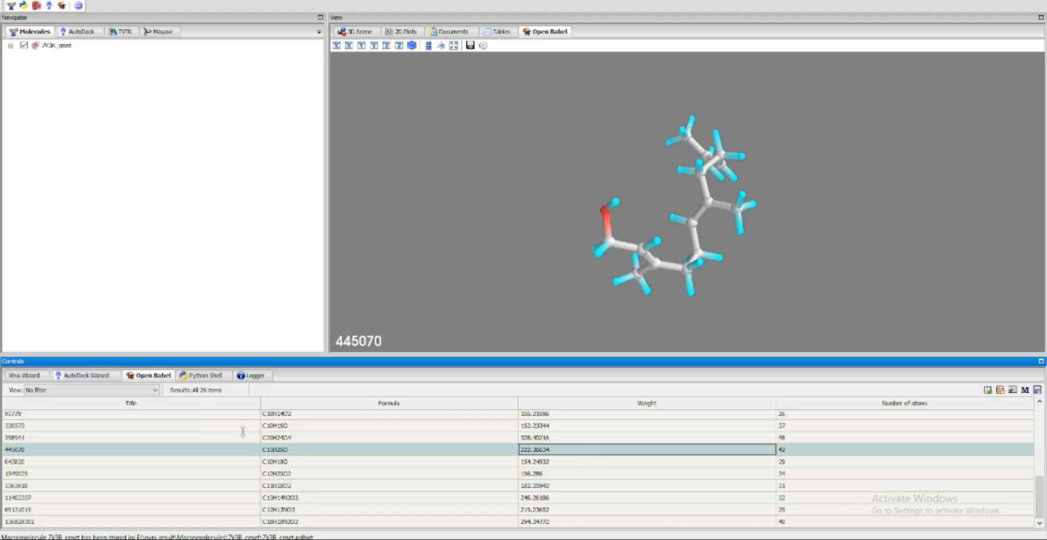
pyautogui.click(62, 438)
pyautogui.click(25, 414)
pyautogui.click(25, 441)
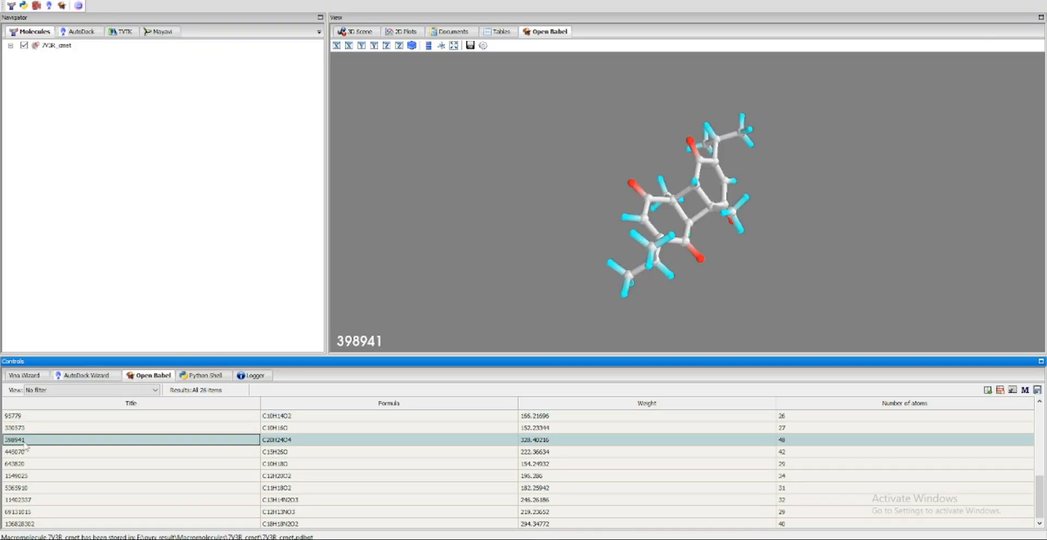
pyautogui.keyDown('ctrl'); pyautogui.click(28, 453); pyautogui.keyUp('ctrl')
pyautogui.keyDown('ctrl'); pyautogui.click(27, 486); pyautogui.keyUp('ctrl')
pyautogui.keyDown('ctrl'); pyautogui.click(34, 522); pyautogui.keyUp('ctrl')
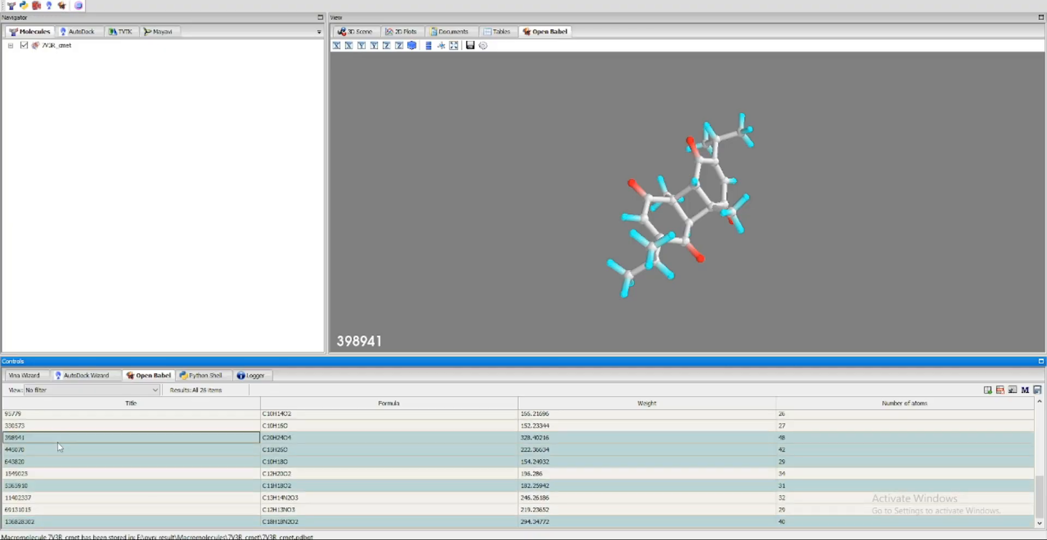
pyautogui.click(41, 428)
# Minimize the energy of all imported ligands, starting from ligand 398941 in the compound table
pyautogui.click(24, 439)
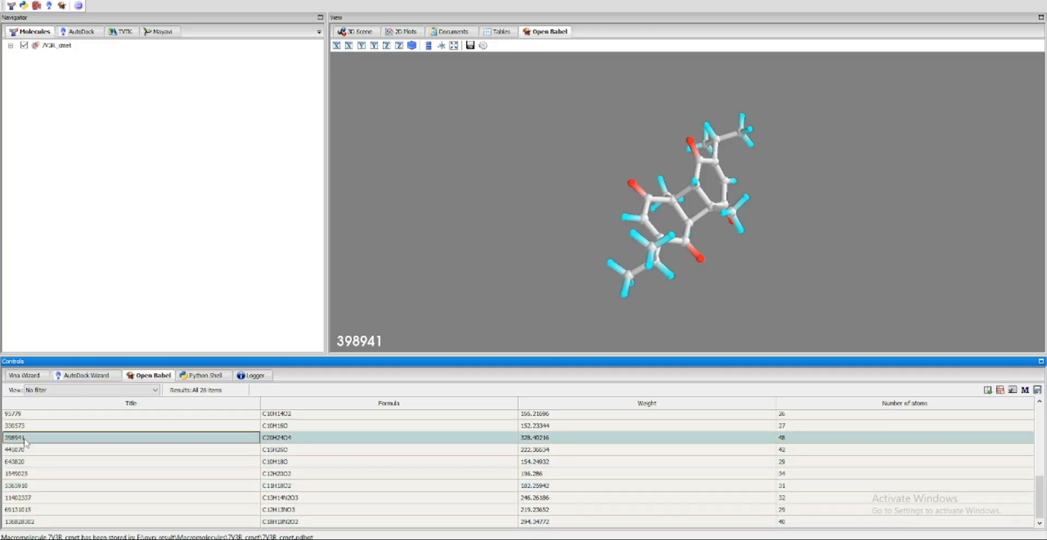
pyautogui.rightClick(25, 441)
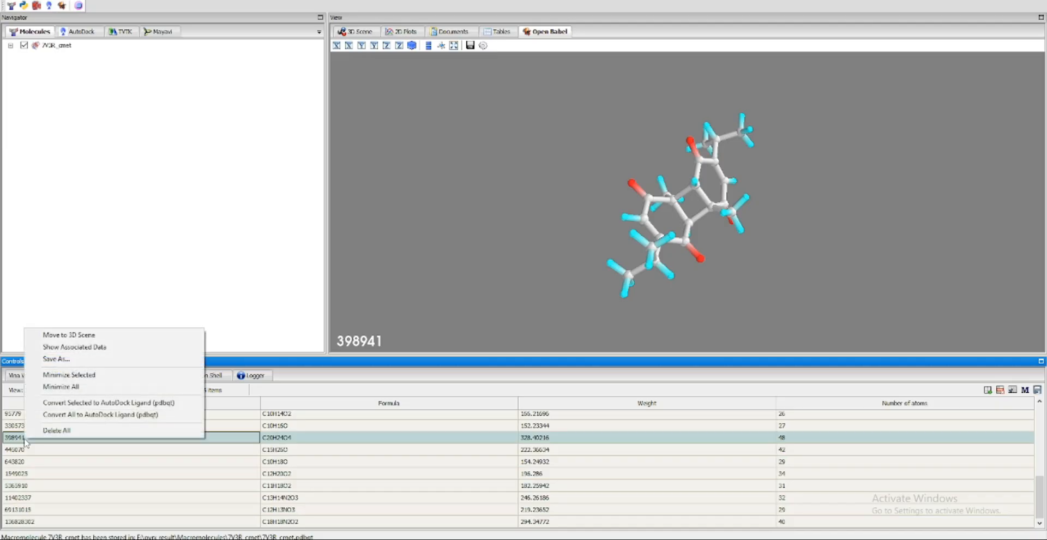
pyautogui.click(64, 391)
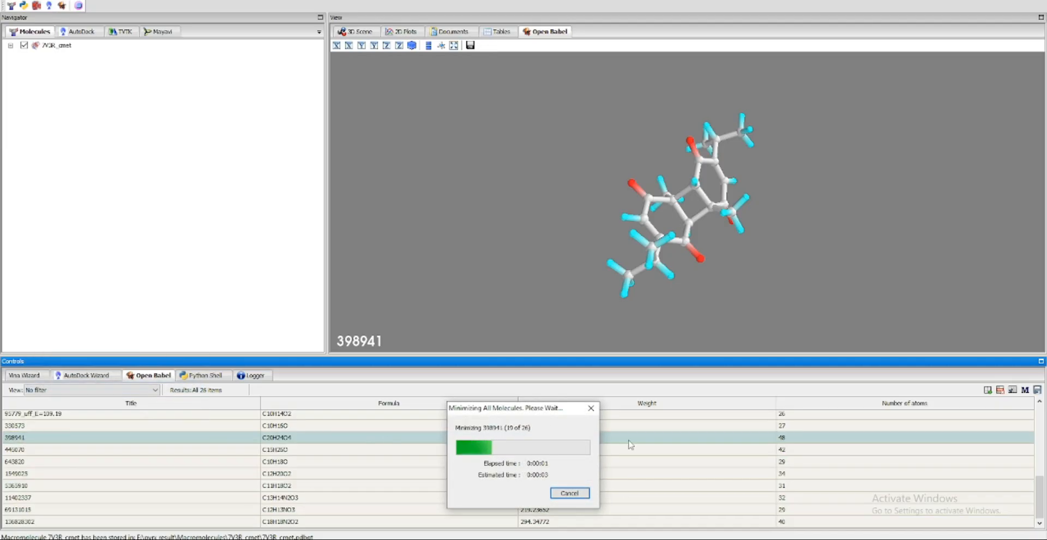
pyautogui.moveTo(254, 539)
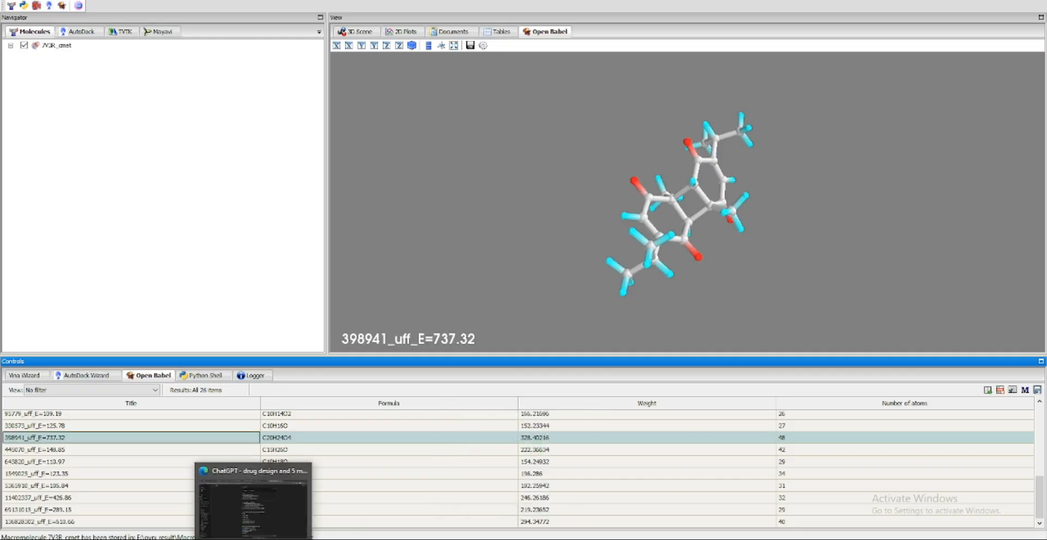
# Inspect the minimized structure of ligand 95779 and convert all ligands to AutoDock Ligand (pdbqt) format
pyautogui.click(583, 427)
pyautogui.click(579, 415)
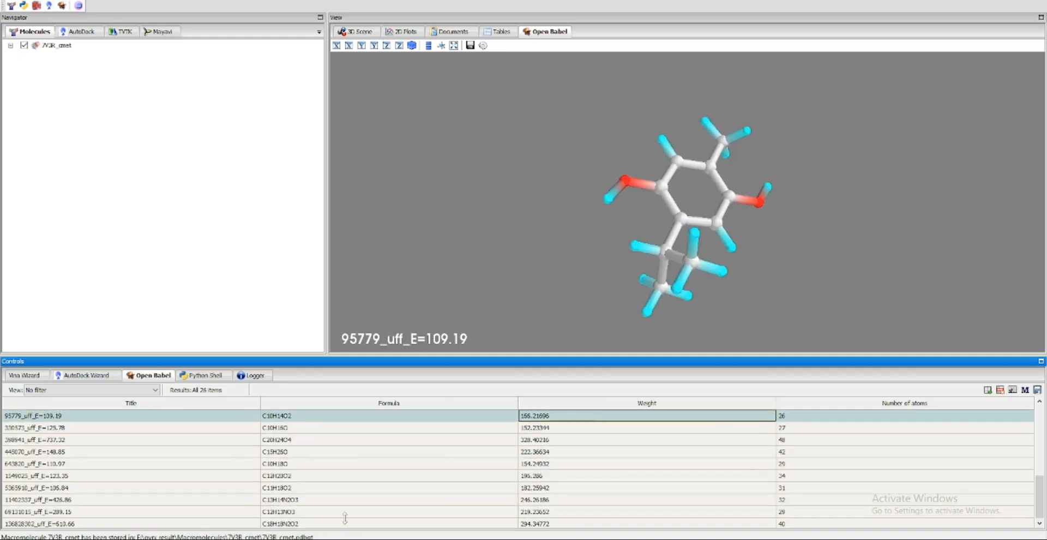
pyautogui.click(46, 417)
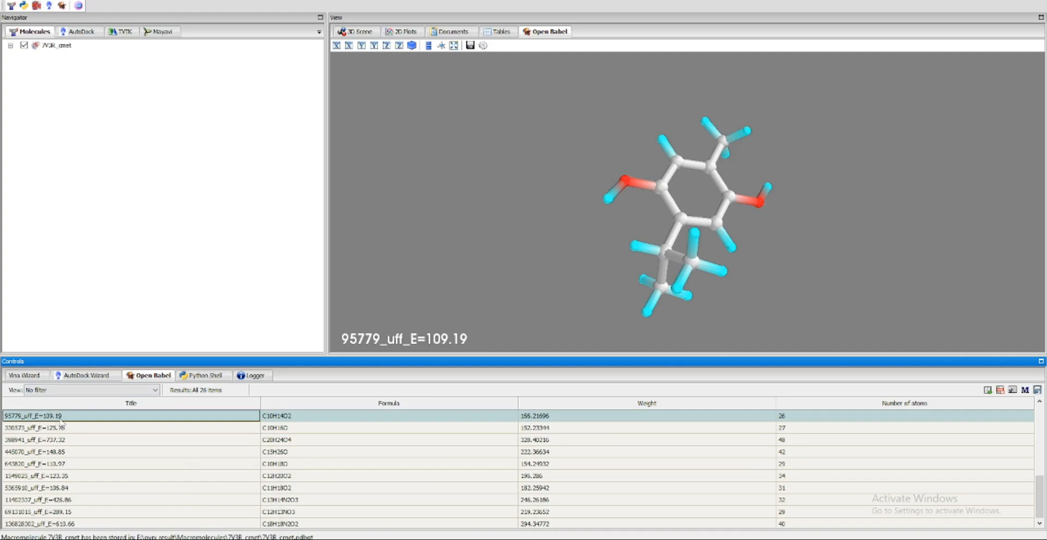
pyautogui.moveTo(750, 316); pyautogui.dragTo(639, 328)
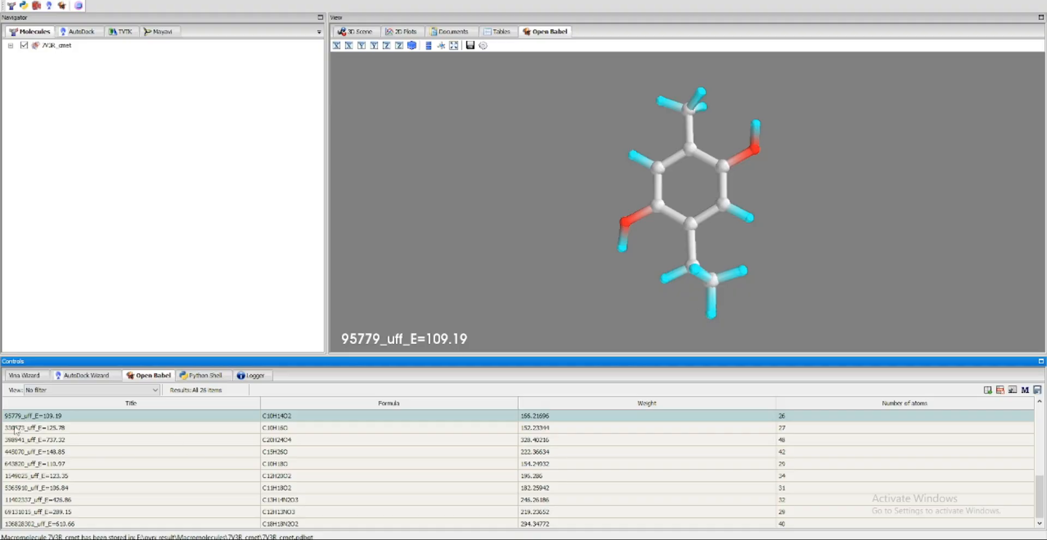
pyautogui.moveTo(747, 305); pyautogui.dragTo(627, 180)
pyautogui.rightClick(39, 422)
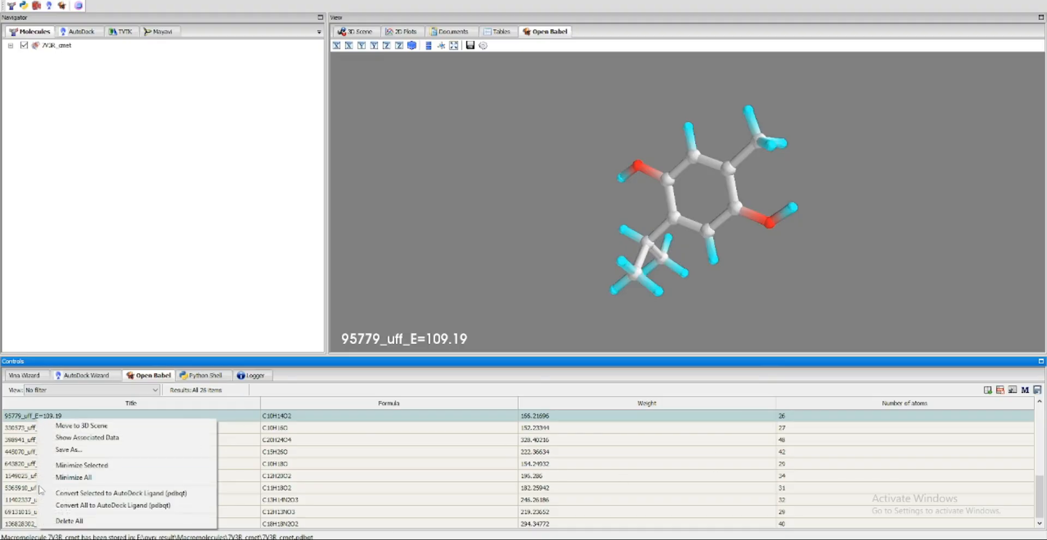
pyautogui.click(82, 505)
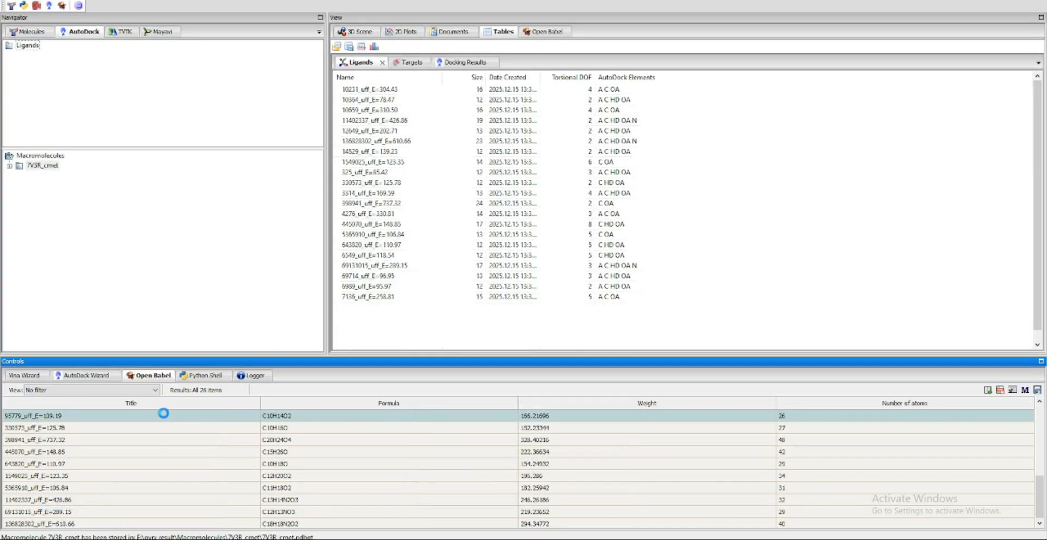
pyautogui.rightClick(166, 417)
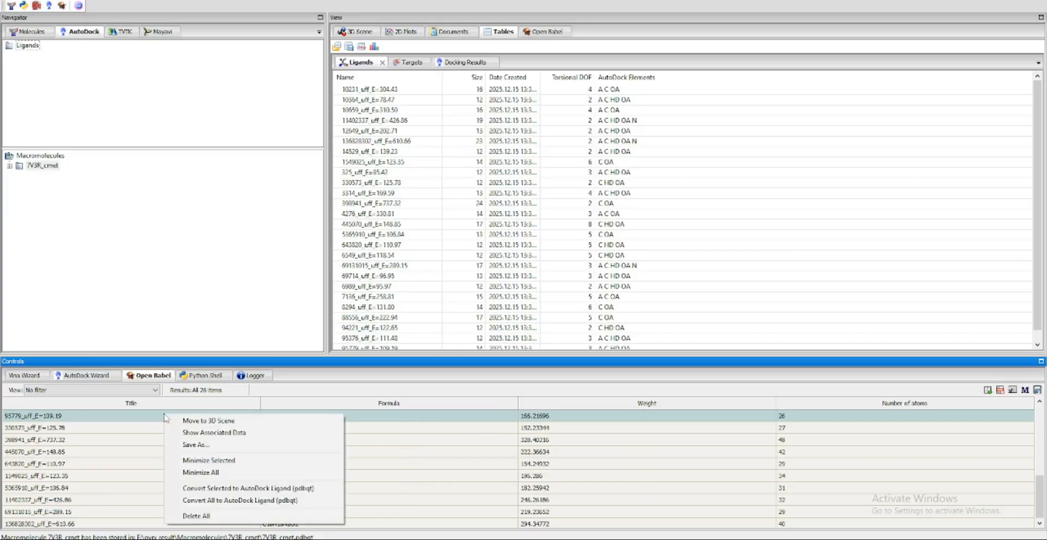
pyautogui.click(261, 500)
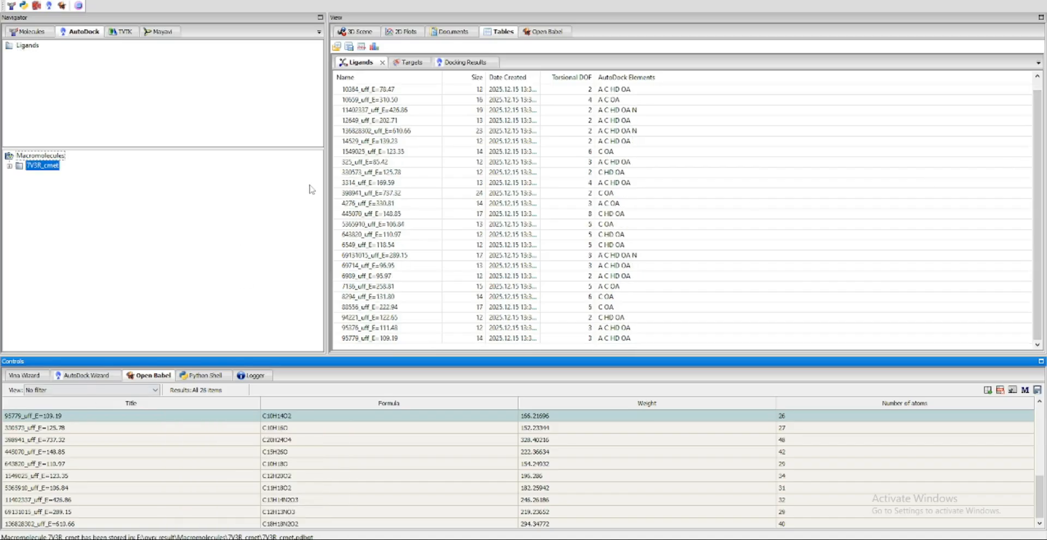
# Start the Vina molecule selection and select every ligand from 325 through 136828302 for docking against 7V3R_cmet
pyautogui.click(24, 375)
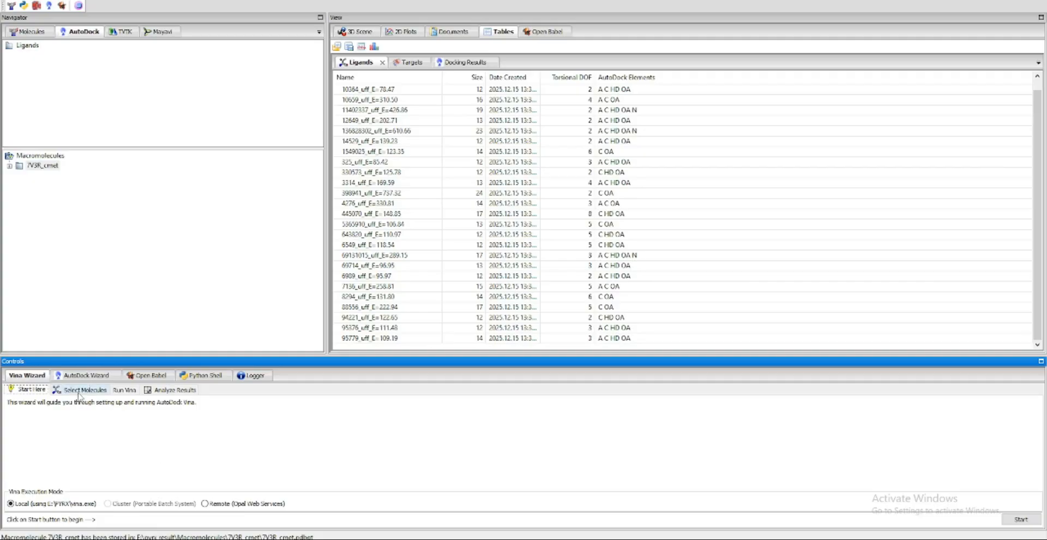
pyautogui.click(81, 389)
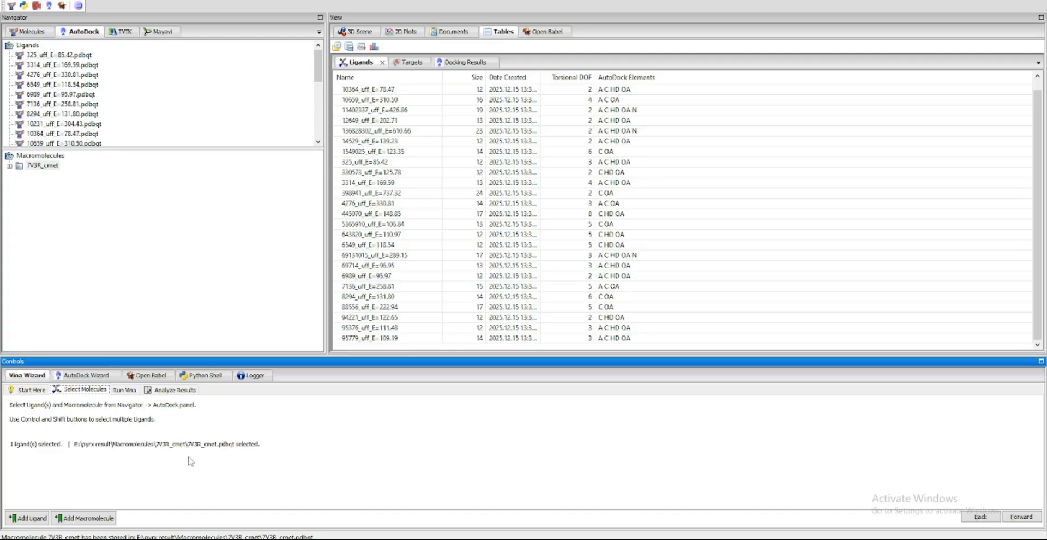
pyautogui.click(34, 47)
pyautogui.moveTo(318, 72); pyautogui.dragTo(321, 158)
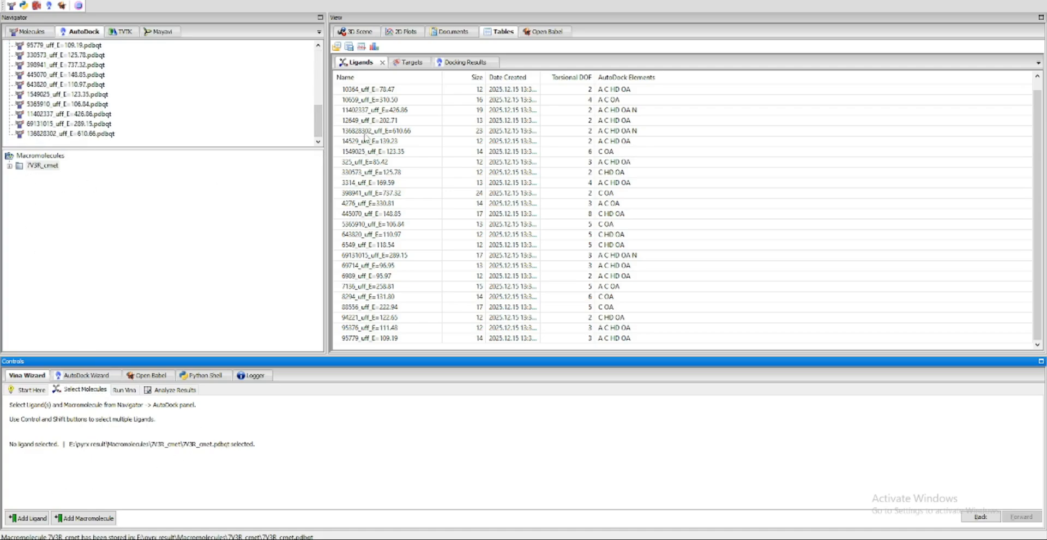
pyautogui.moveTo(319, 123); pyautogui.dragTo(319, 54)
pyautogui.click(84, 55)
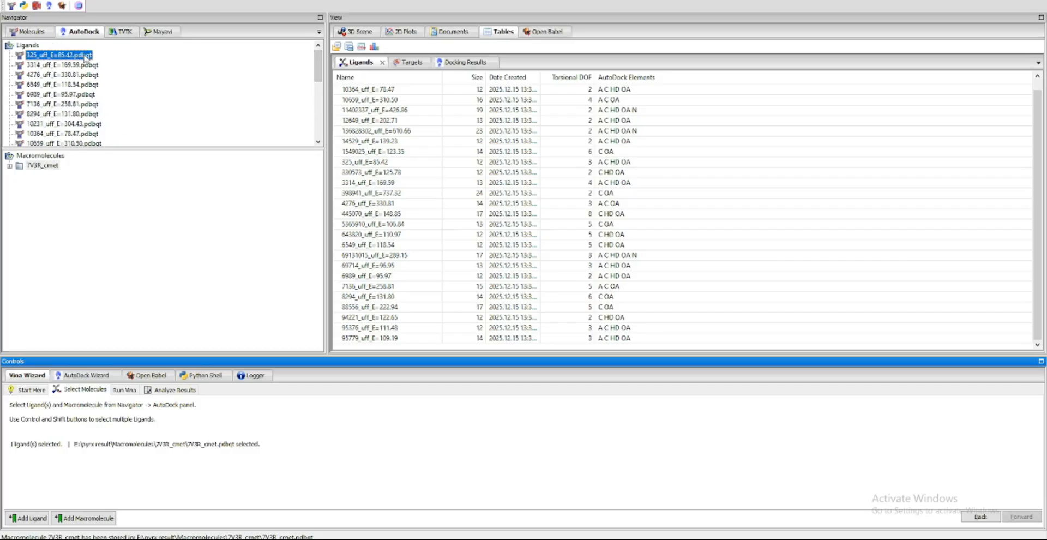
pyautogui.moveTo(320, 74); pyautogui.dragTo(322, 142)
pyautogui.keyDown('shift'); pyautogui.click(96, 134); pyautogui.keyUp('shift')
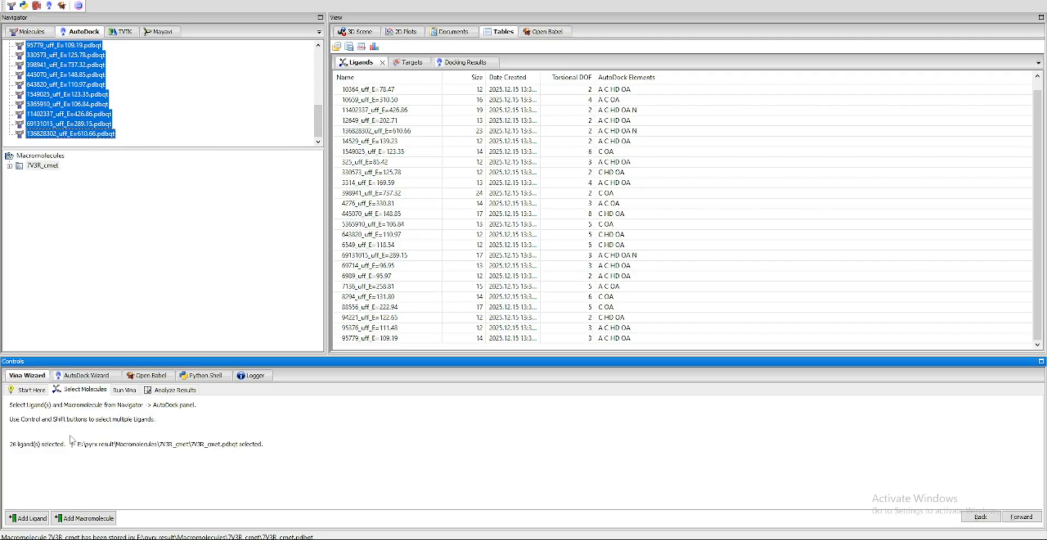
# Reselect the full range of pdbqt ligands from first to last and proceed to the Vina run setup
pyautogui.moveTo(319, 121); pyautogui.dragTo(327, 59)
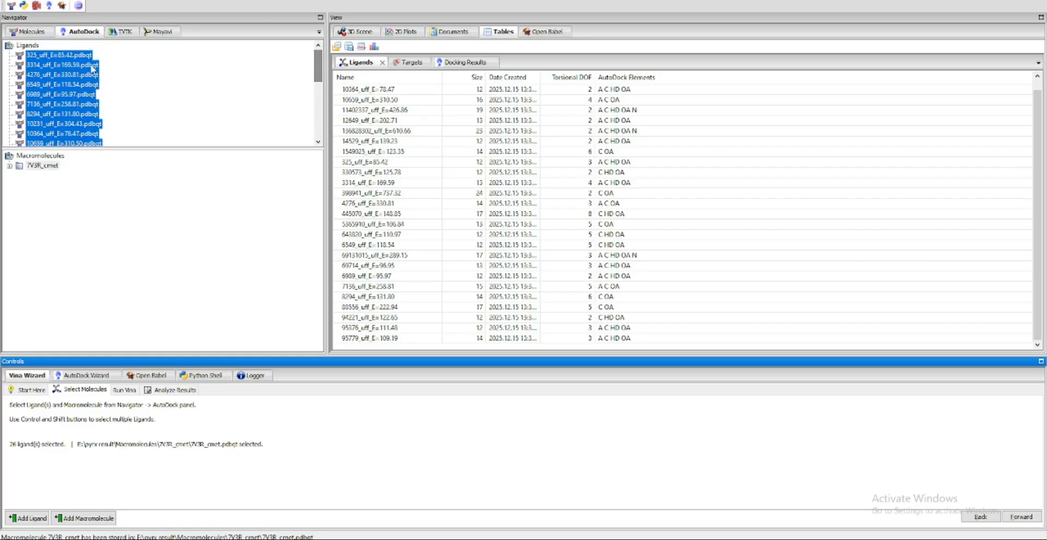
pyautogui.click(76, 57)
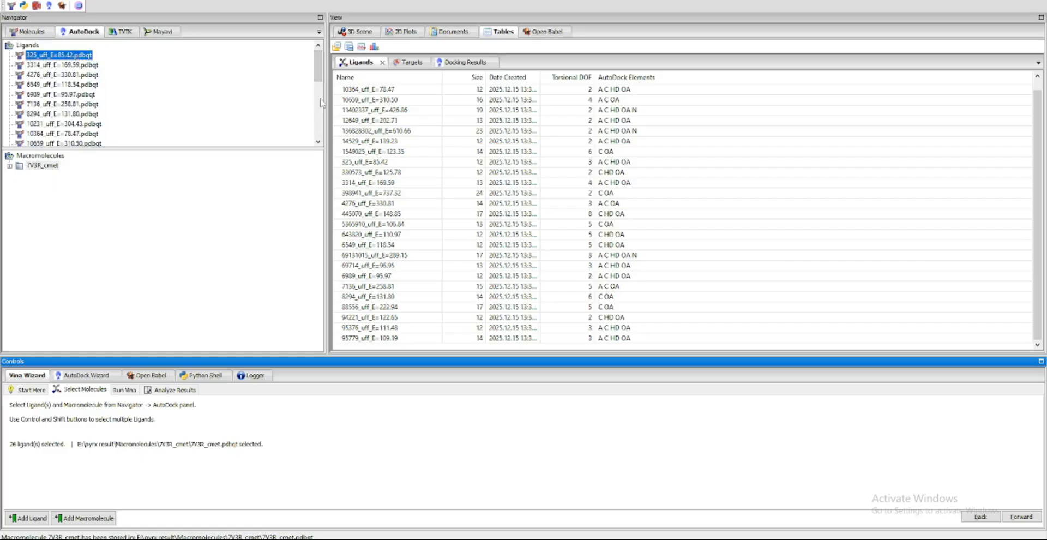
pyautogui.moveTo(320, 102); pyautogui.dragTo(320, 147)
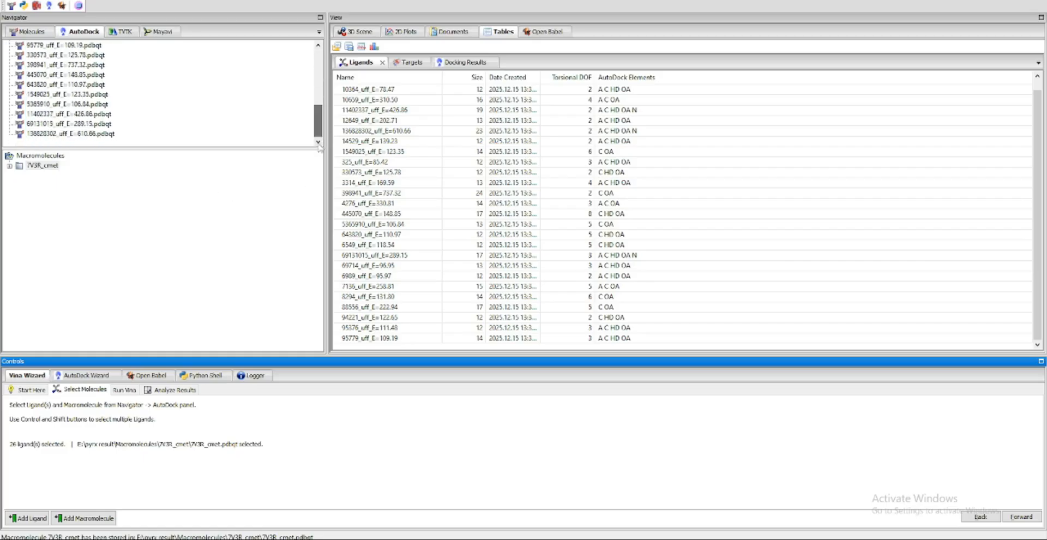
pyautogui.keyDown('shift'); pyautogui.click(48, 135); pyautogui.keyUp('shift')
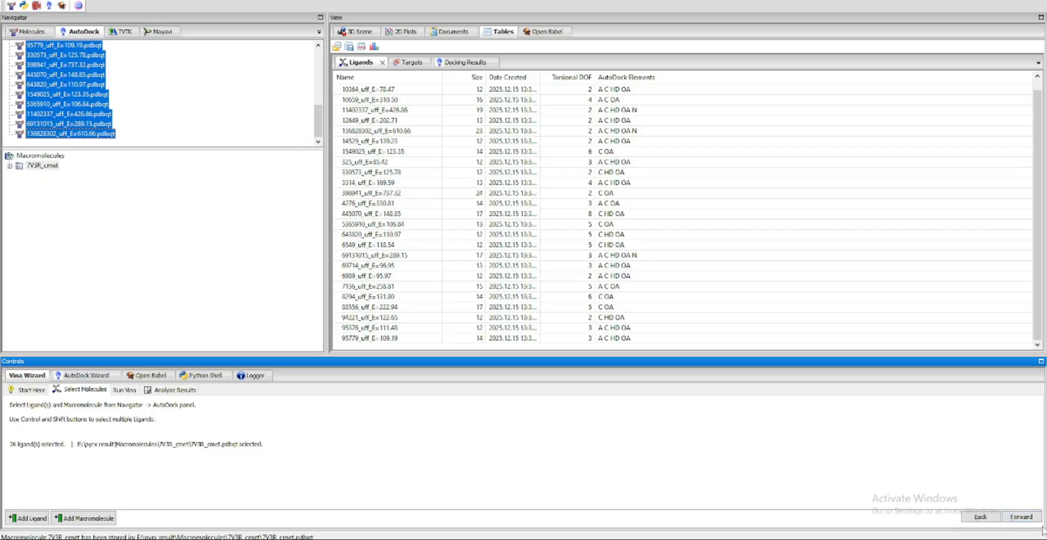
pyautogui.click(1021, 517)
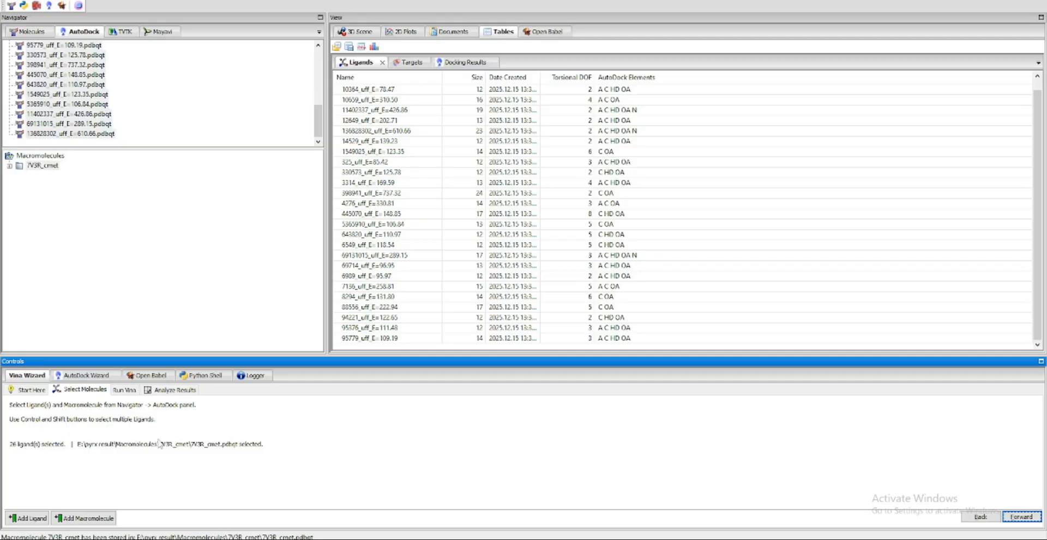
pyautogui.click(1022, 517)
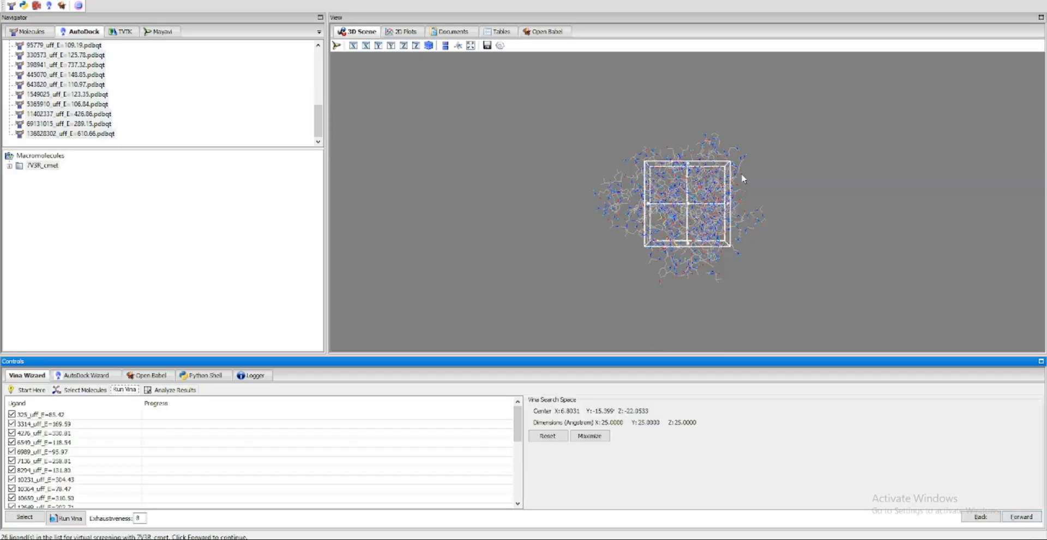
# Show the search box handles and enlarge the Vina search space to about 33 Å in Y and 37 Å in Z
pyautogui.moveTo(740, 172); pyautogui.dragTo(739, 305)
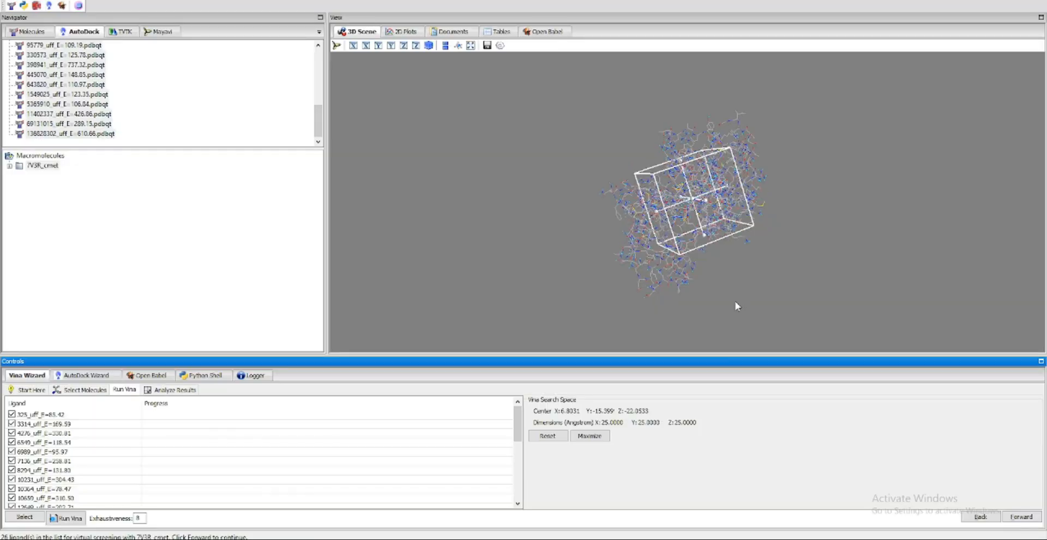
pyautogui.click(699, 201)
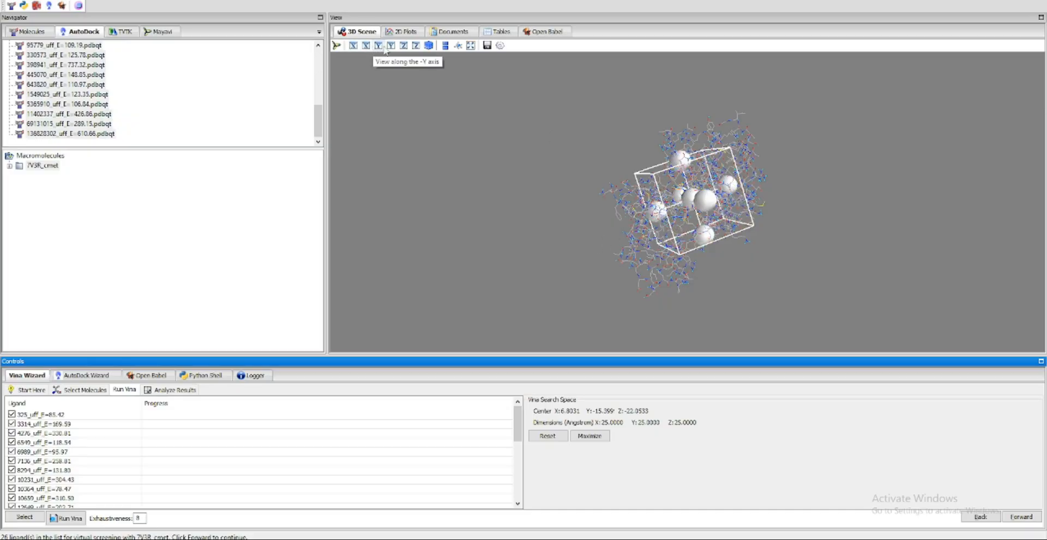
pyautogui.click(353, 46)
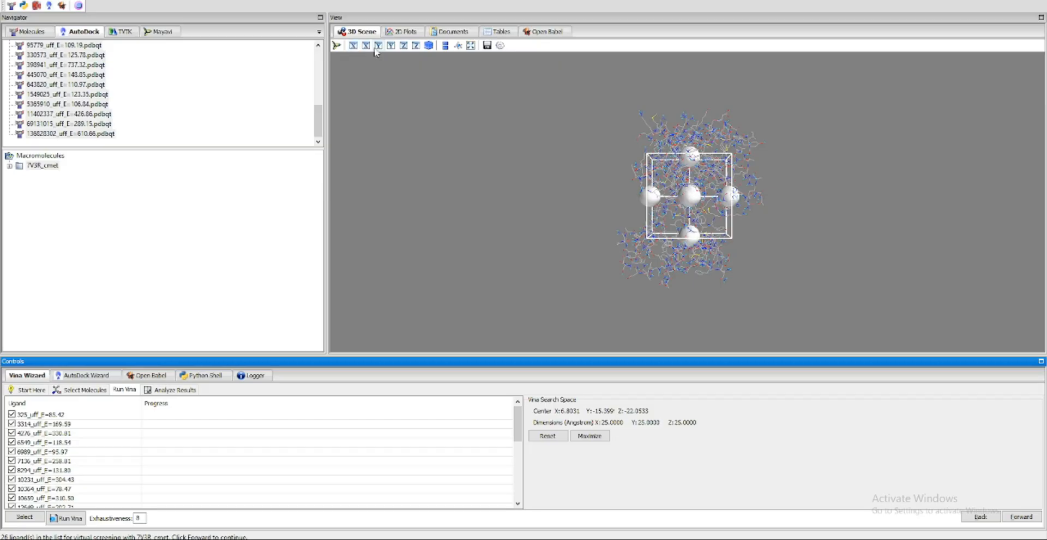
pyautogui.moveTo(731, 199); pyautogui.dragTo(702, 272)
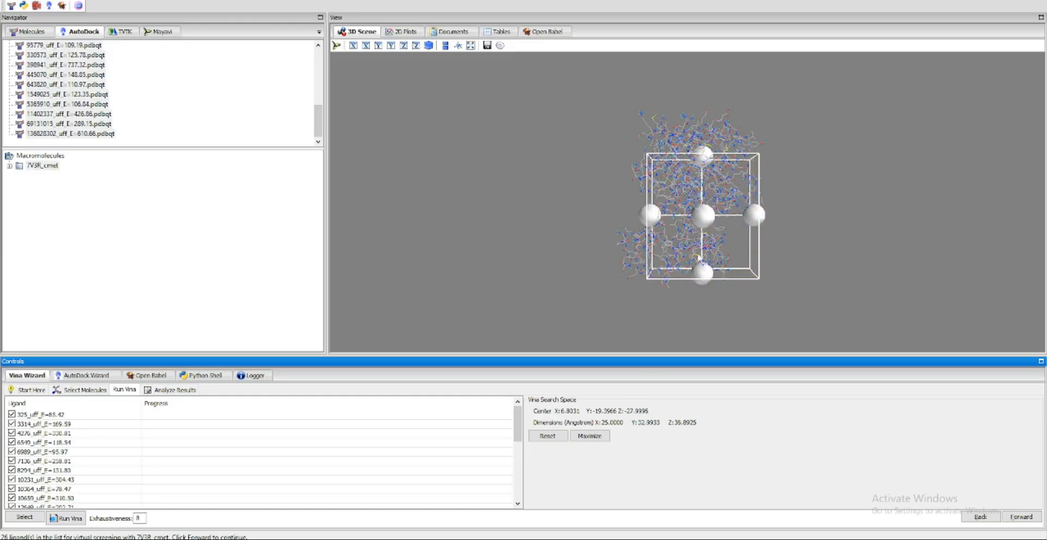
# Extend the Vina search space around the protein to about 42.8 Å in Y
pyautogui.scroll(1, 797, 222)
pyautogui.scroll(-2, 796, 222)
pyautogui.scroll(5, 701, 232)
pyautogui.moveTo(619, 259); pyautogui.dragTo(676, 276)
pyautogui.moveTo(554, 289); pyautogui.dragTo(577, 277)
pyautogui.moveTo(601, 231); pyautogui.dragTo(534, 251)
pyautogui.moveTo(487, 262); pyautogui.dragTo(844, 140)
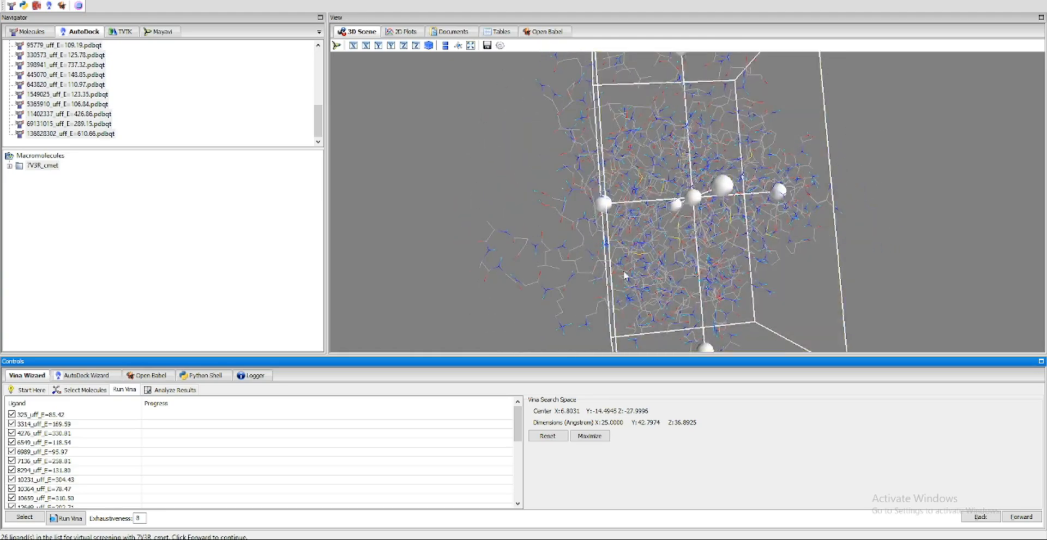
# Widen the Vina search space around the protein to about 39.1 Å in X
pyautogui.moveTo(603, 203); pyautogui.dragTo(499, 211)
pyautogui.moveTo(377, 224); pyautogui.dragTo(452, 220)
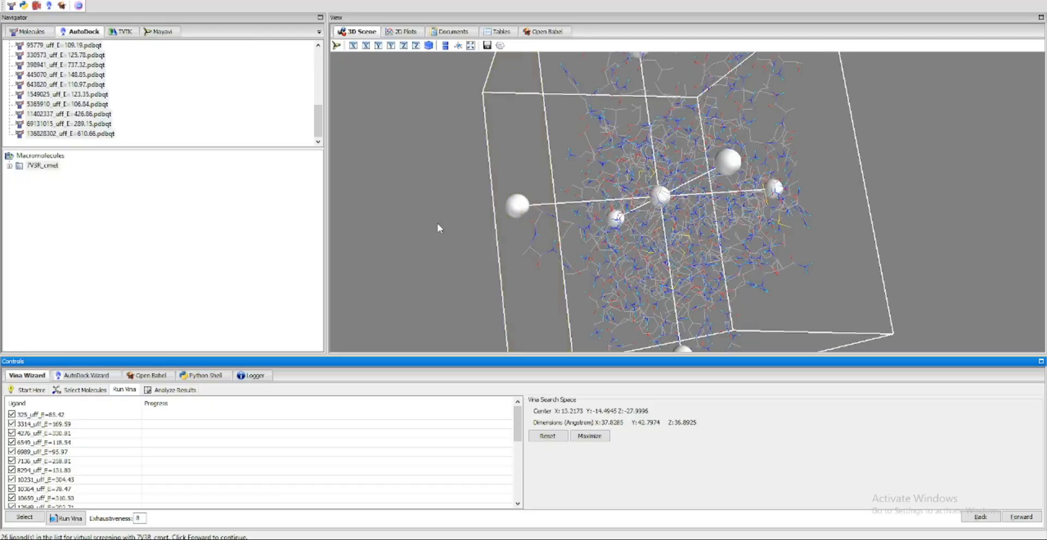
pyautogui.moveTo(520, 213)
pyautogui.mouseDown()
pyautogui.moveTo(495, 217)
pyautogui.moveTo(511, 212)
pyautogui.mouseUp()
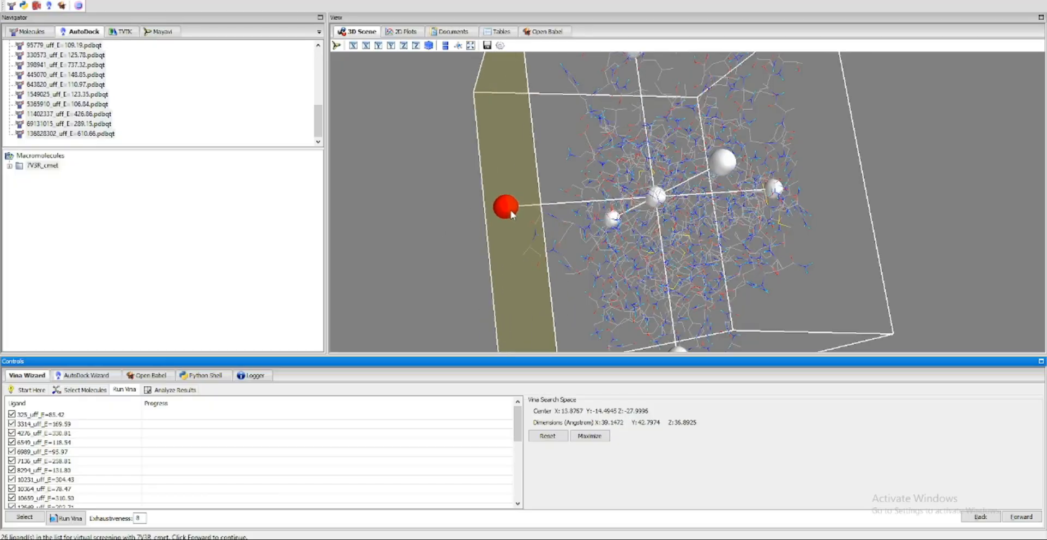
# Enlarge the Vina search space around the protein to about 53.7 Å in X and 51.5 Å in Z
pyautogui.moveTo(927, 239); pyautogui.dragTo(760, 121)
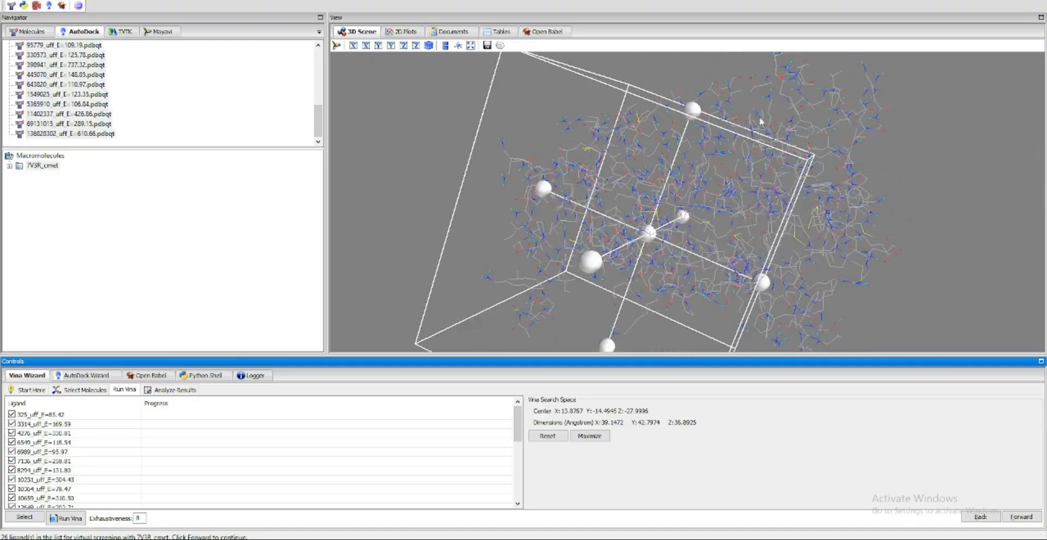
pyautogui.moveTo(692, 113); pyautogui.dragTo(743, 46)
pyautogui.moveTo(776, 255); pyautogui.dragTo(873, 267)
pyautogui.moveTo(973, 274); pyautogui.dragTo(883, 229)
pyautogui.moveTo(877, 274); pyautogui.dragTo(651, 283)
pyautogui.moveTo(808, 113); pyautogui.dragTo(833, 100)
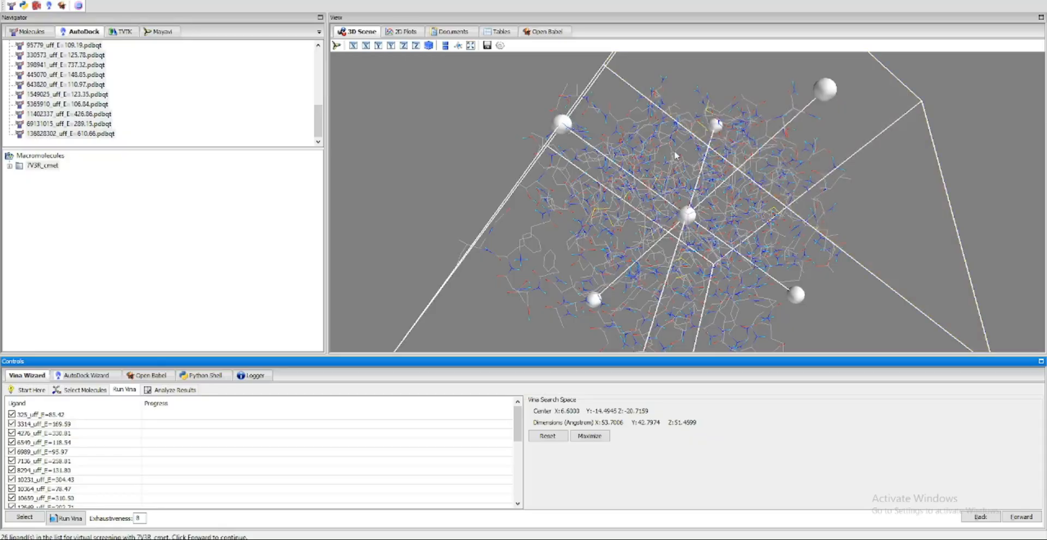
# Extend the Vina search space around the protein to about 46.5 Å in Y
pyautogui.moveTo(677, 158); pyautogui.dragTo(743, 135)
pyautogui.moveTo(981, 170); pyautogui.dragTo(869, 152)
pyautogui.moveTo(452, 113); pyautogui.dragTo(539, 117)
pyautogui.moveTo(439, 181); pyautogui.dragTo(398, 197)
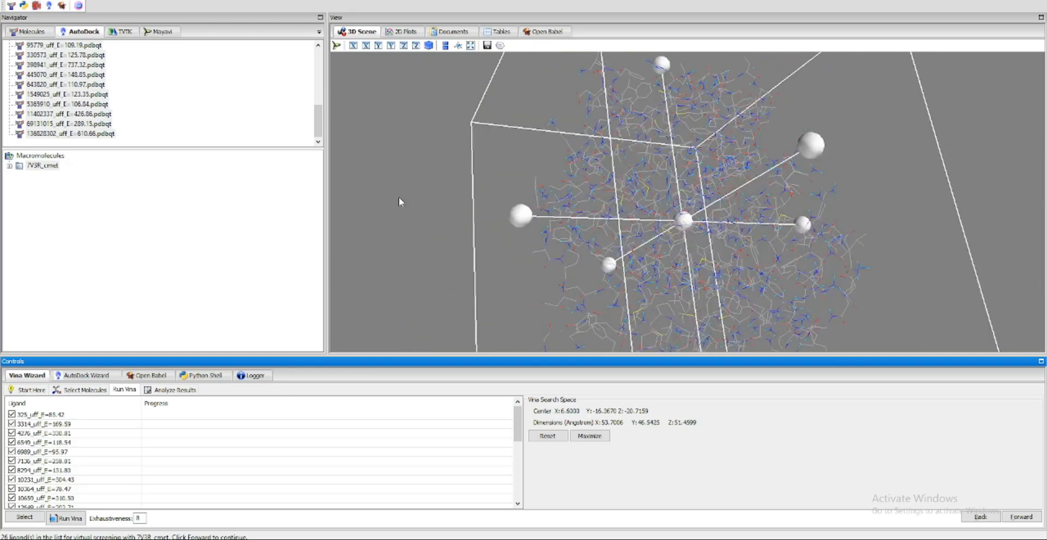
# Enlarge the Vina search space to about 55.9 Å in Z and run the Vina docking for all selected ligands
pyautogui.moveTo(466, 147); pyautogui.dragTo(672, 208)
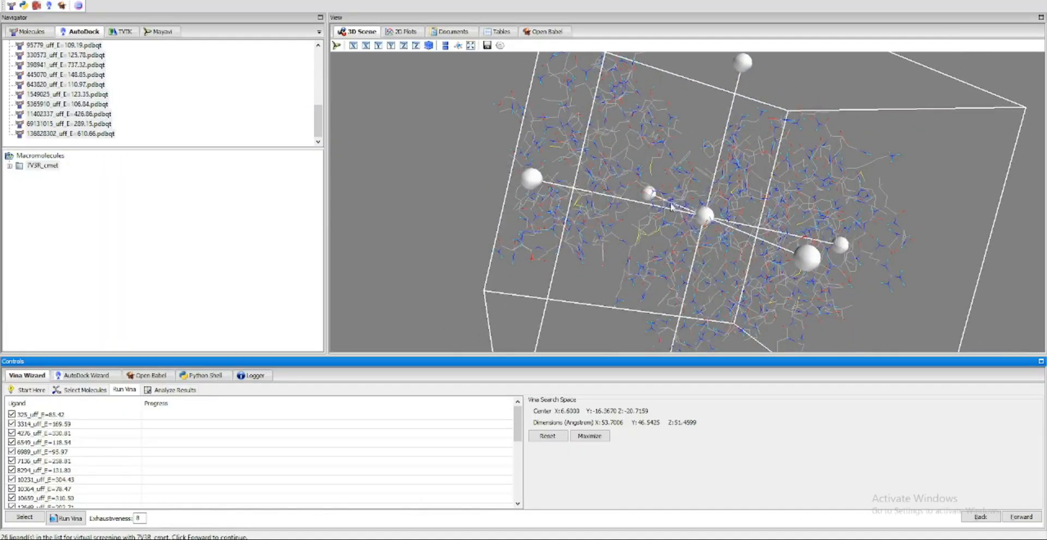
pyautogui.moveTo(534, 177); pyautogui.dragTo(988, 164)
pyautogui.moveTo(894, 234); pyautogui.dragTo(1024, 407)
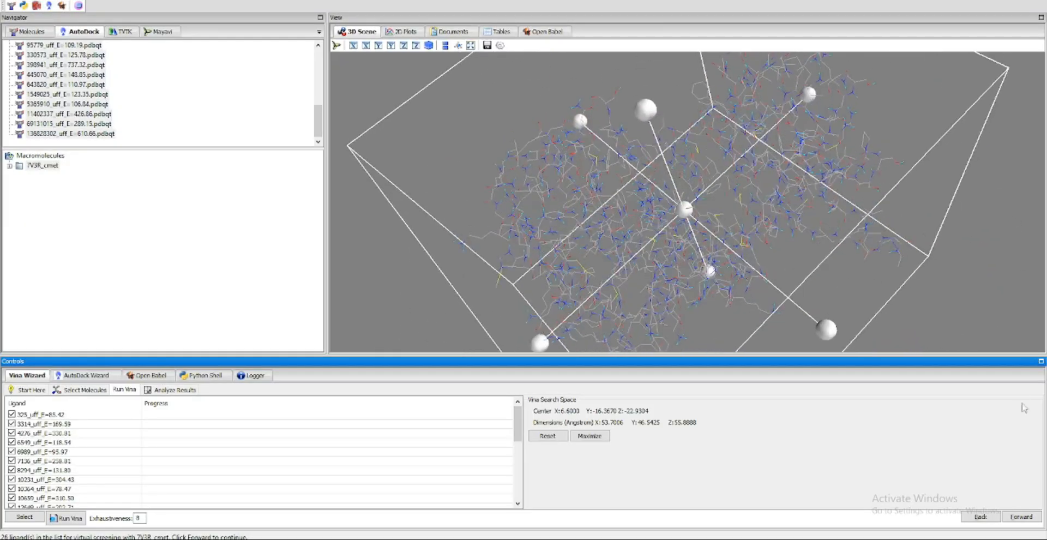
pyautogui.click(1028, 517)
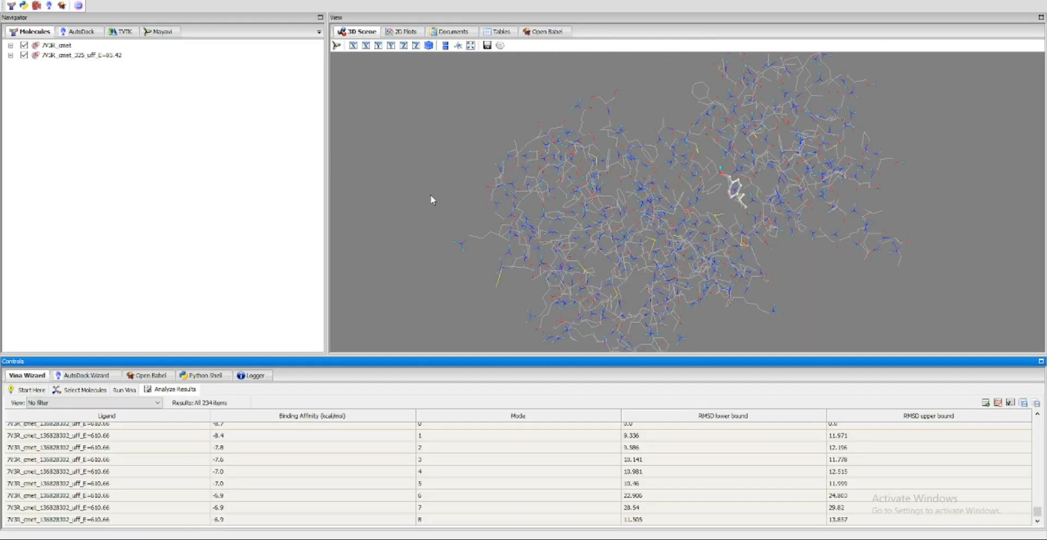
# Inspect the docked poses of ligand 325 in the protein, displaying mode 1 from the results table
pyautogui.moveTo(1037, 512); pyautogui.dragTo(1041, 417)
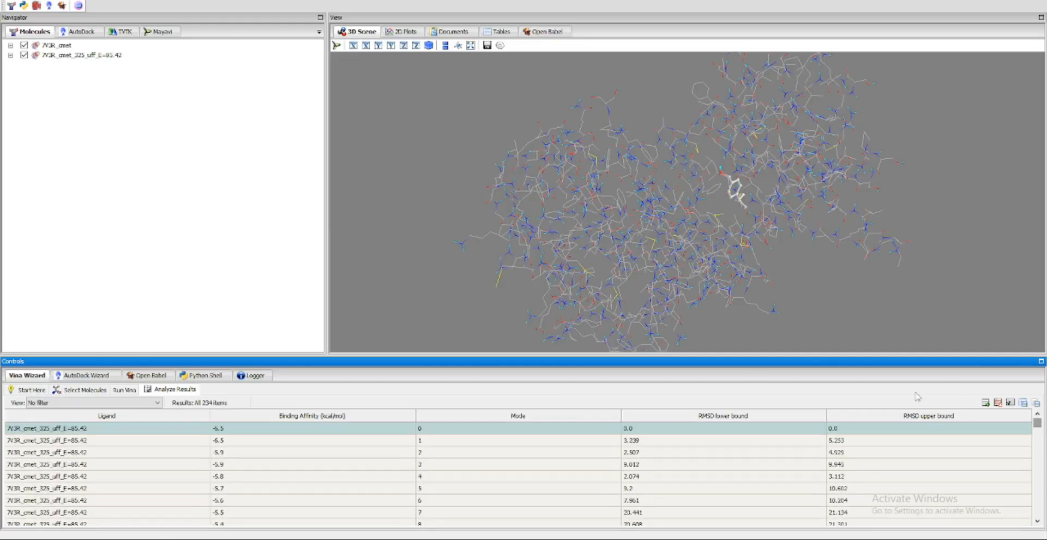
pyautogui.moveTo(572, 281); pyautogui.dragTo(753, 278)
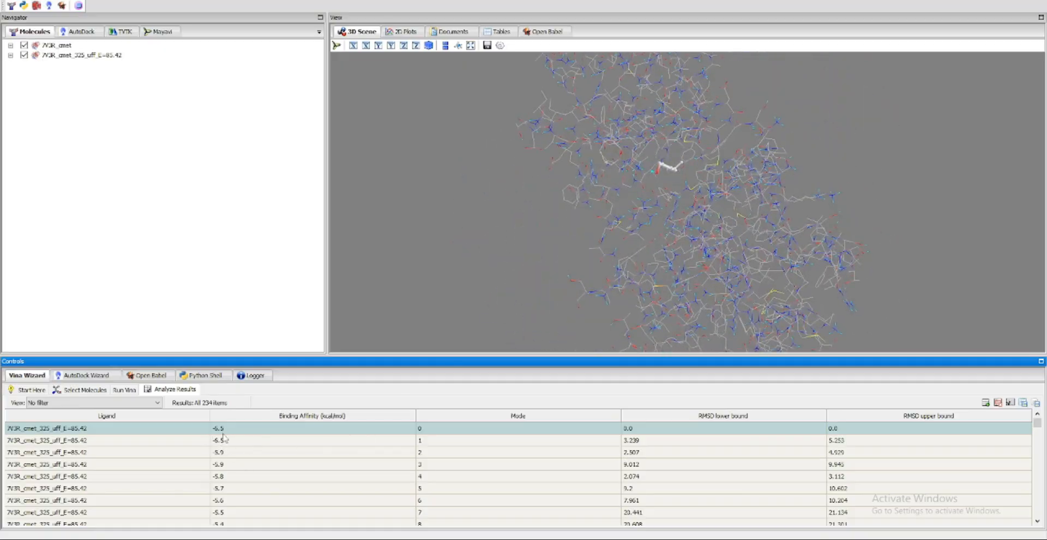
pyautogui.click(84, 440)
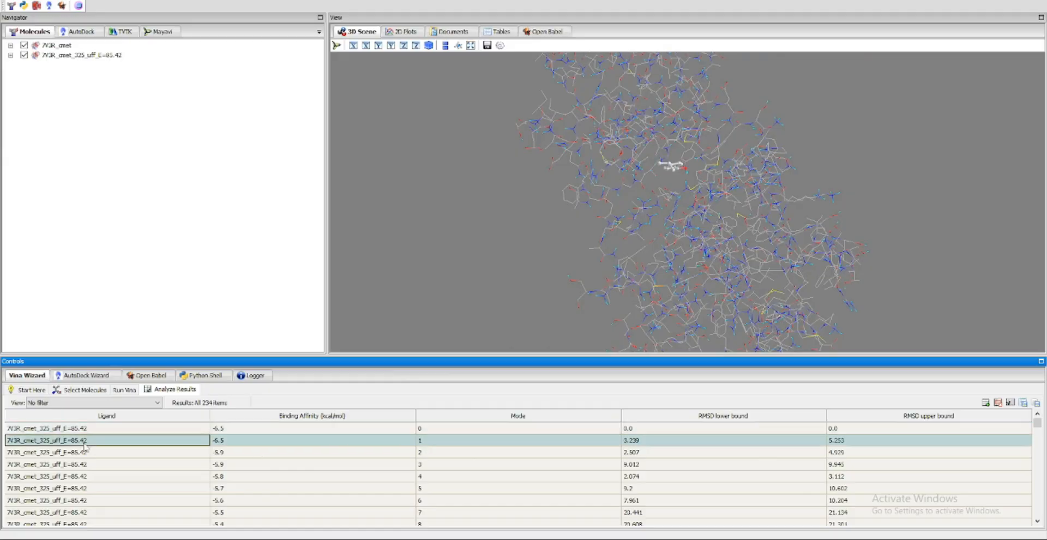
# Display the mode 1 and mode 0 docking poses of ligand 136828302 in the protein
pyautogui.moveTo(1036, 427); pyautogui.dragTo(1037, 519)
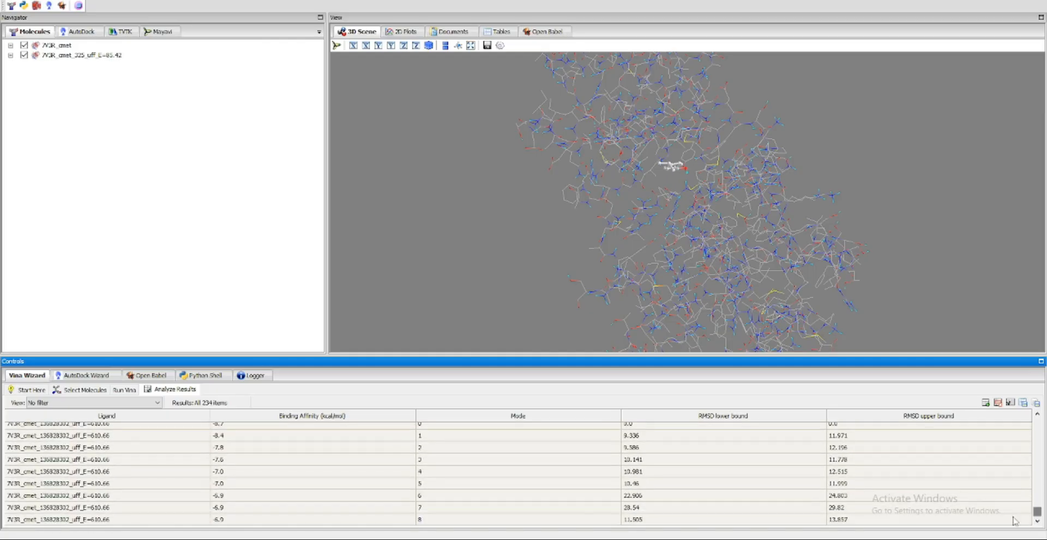
pyautogui.click(197, 439)
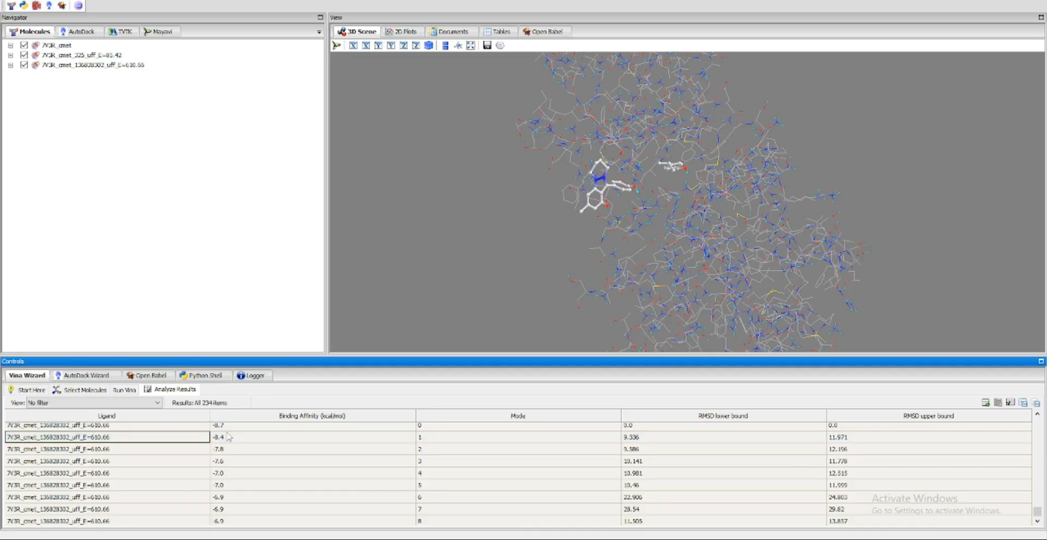
pyautogui.click(221, 426)
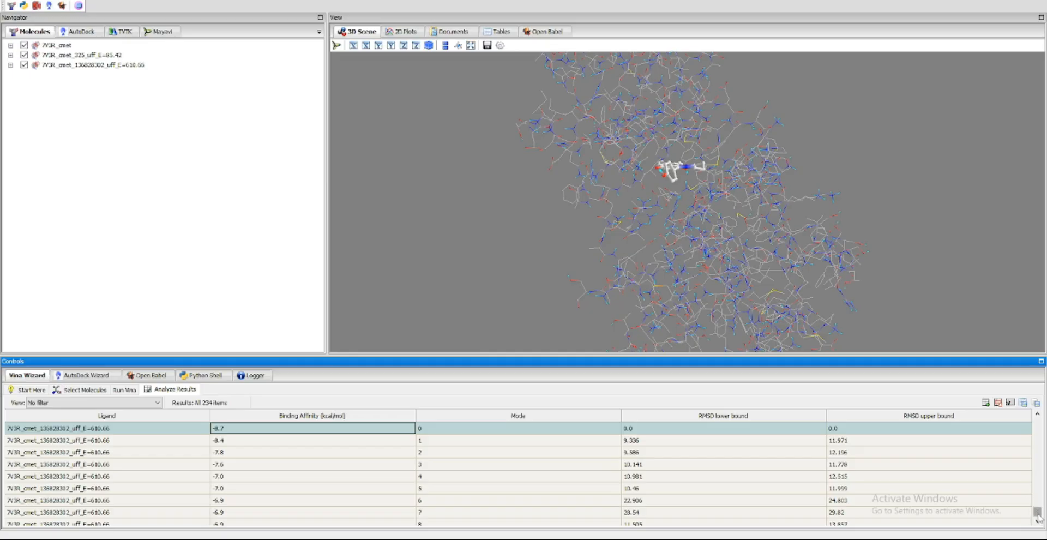
pyautogui.moveTo(1037, 513); pyautogui.dragTo(1037, 422)
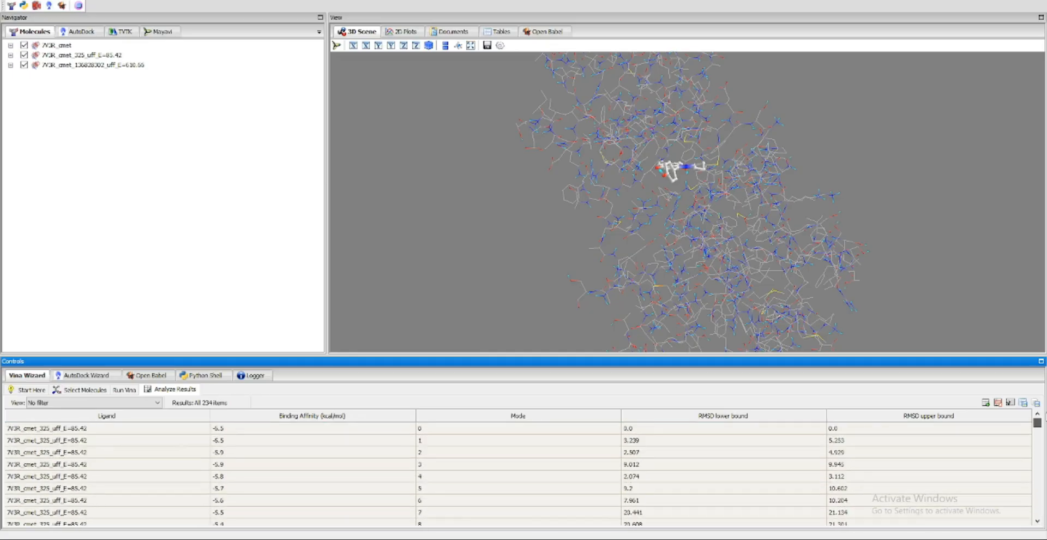
# Start exporting the docking results as CSV and browse to the accepted folder under the cleaned nigella sativa adme data on drive E
pyautogui.click(1011, 403)
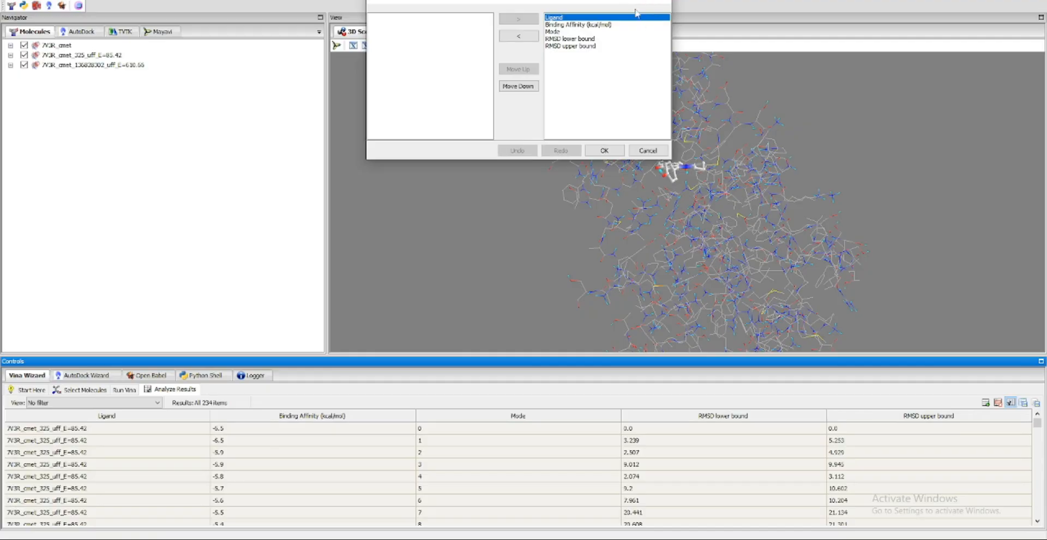
pyautogui.click(659, 2)
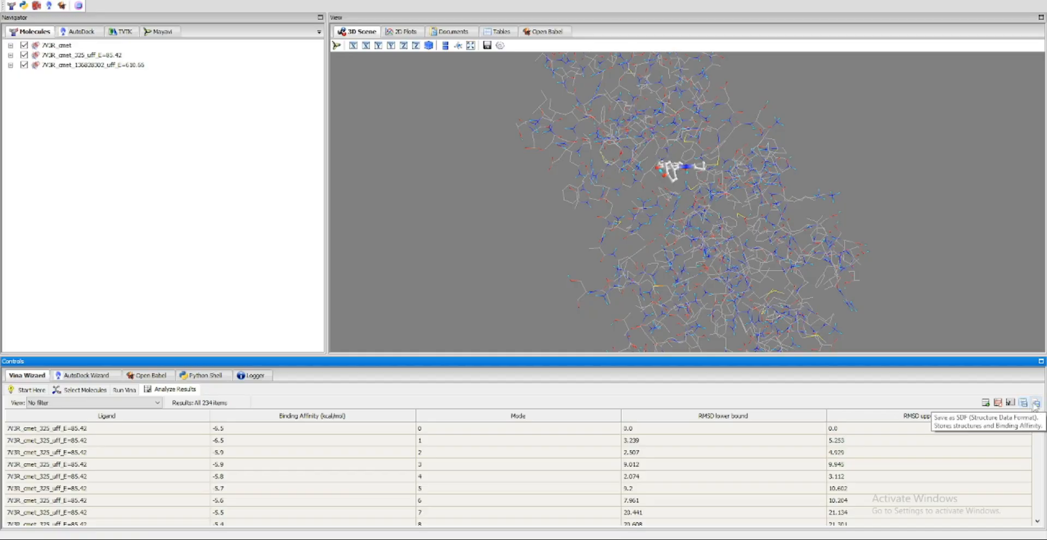
pyautogui.click(1022, 402)
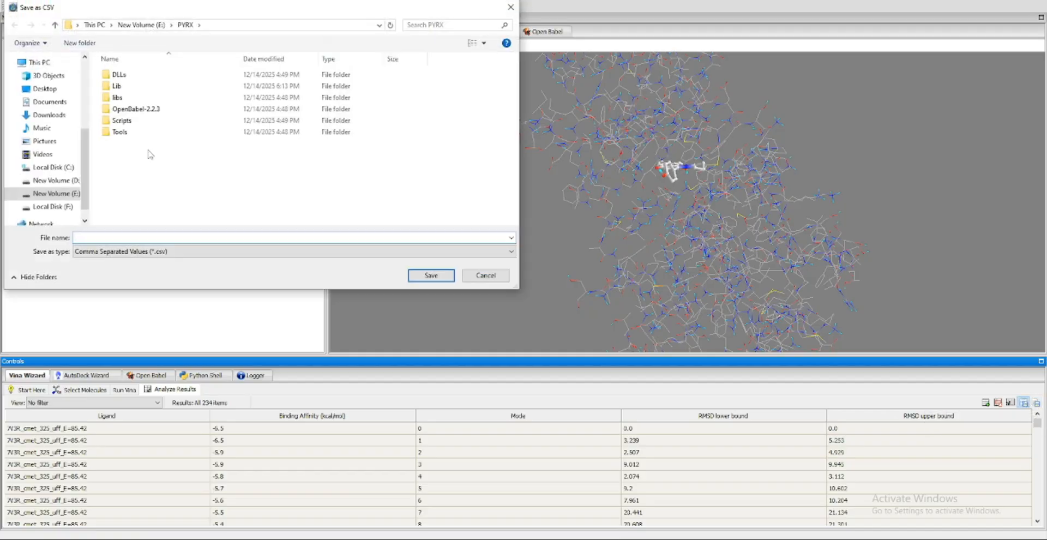
pyautogui.click(105, 252)
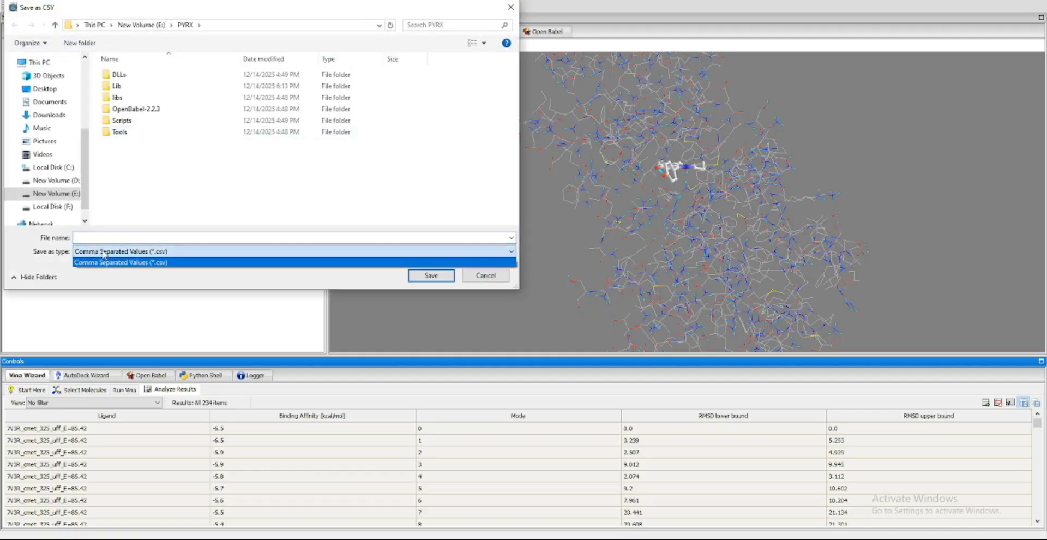
pyautogui.click(127, 271)
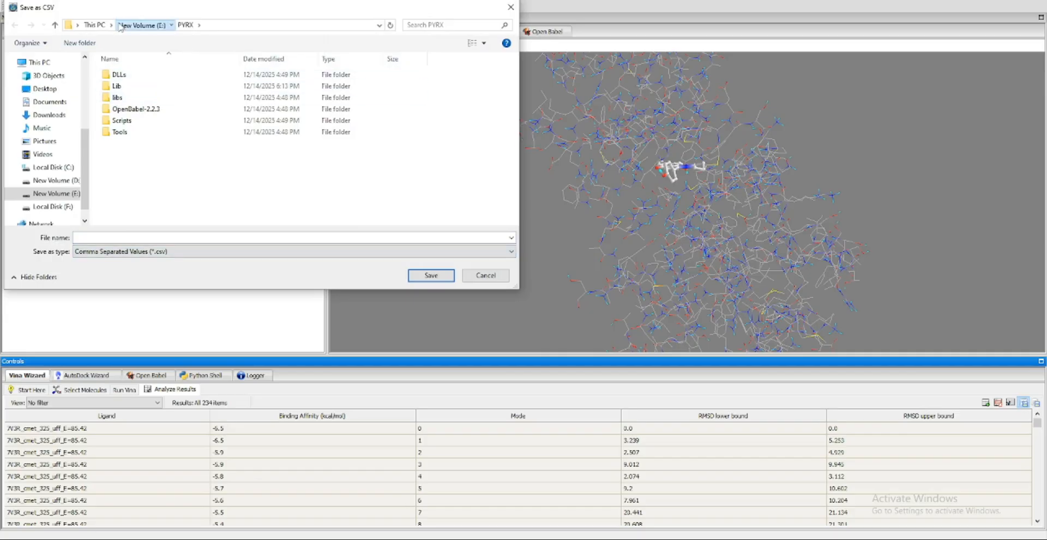
pyautogui.click(141, 25)
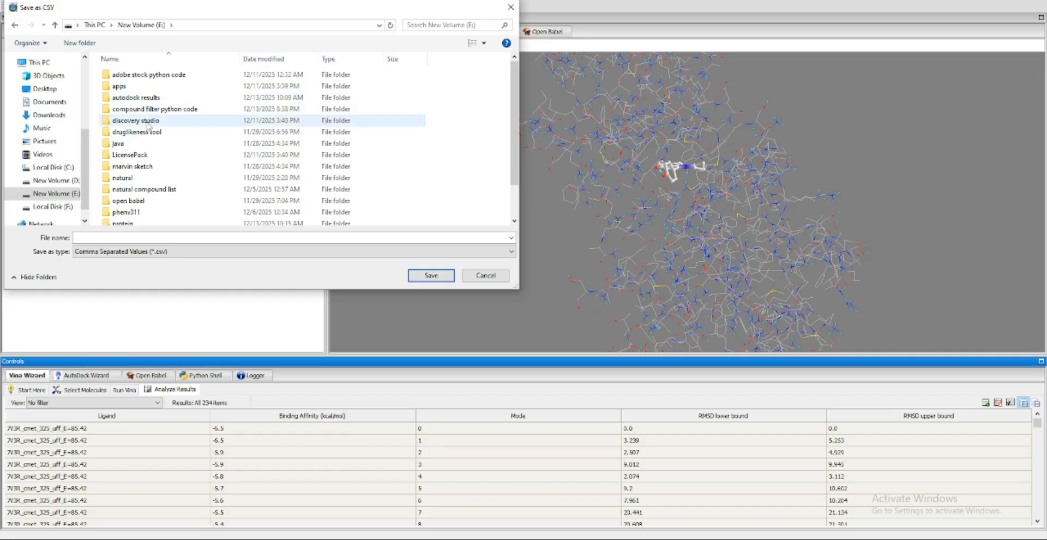
pyautogui.doubleClick(139, 189)
pyautogui.doubleClick(135, 87)
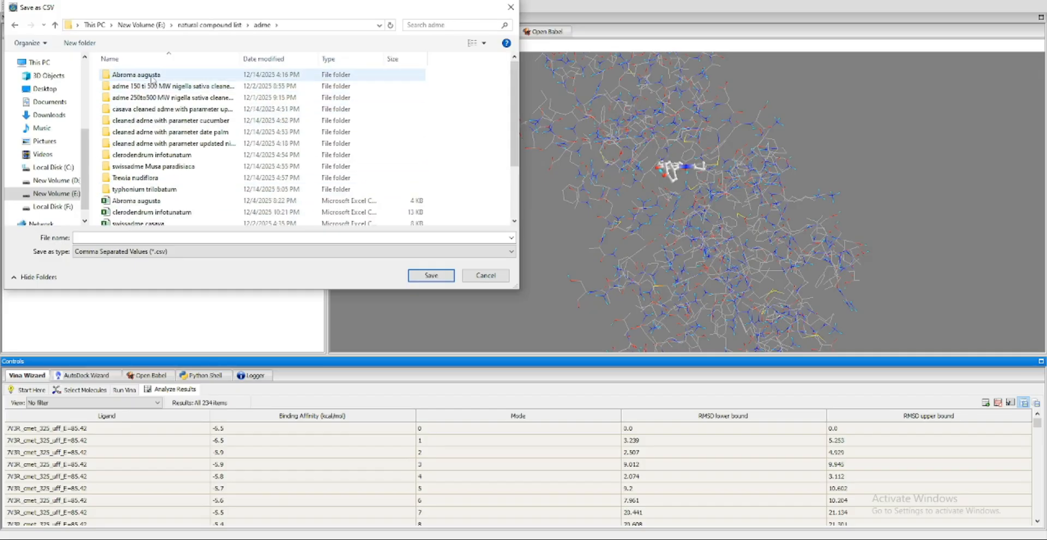
pyautogui.doubleClick(211, 143)
pyautogui.doubleClick(134, 76)
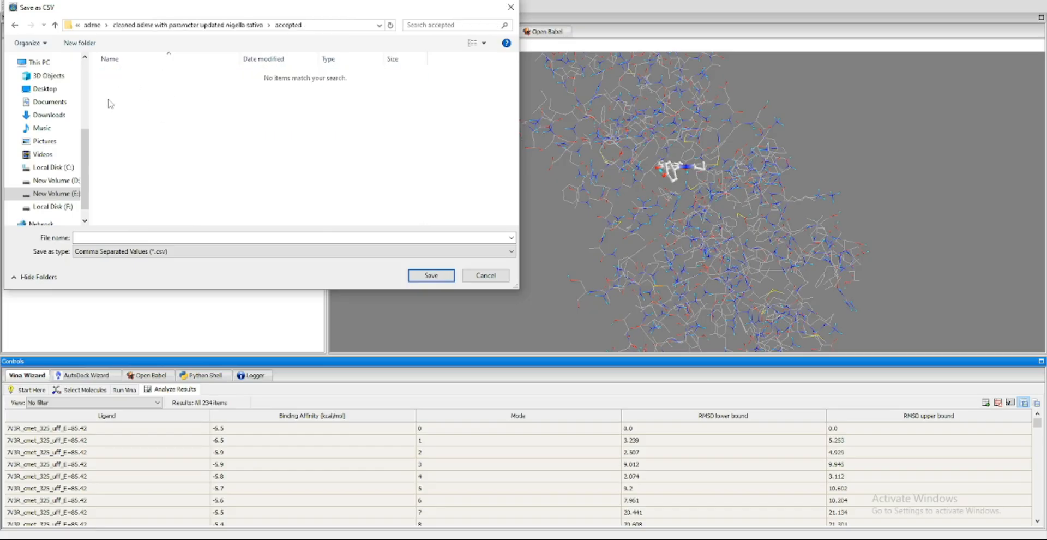
# Create a folder named "results" inside the accepted folder and open it as the save location
pyautogui.rightClick(182, 113)
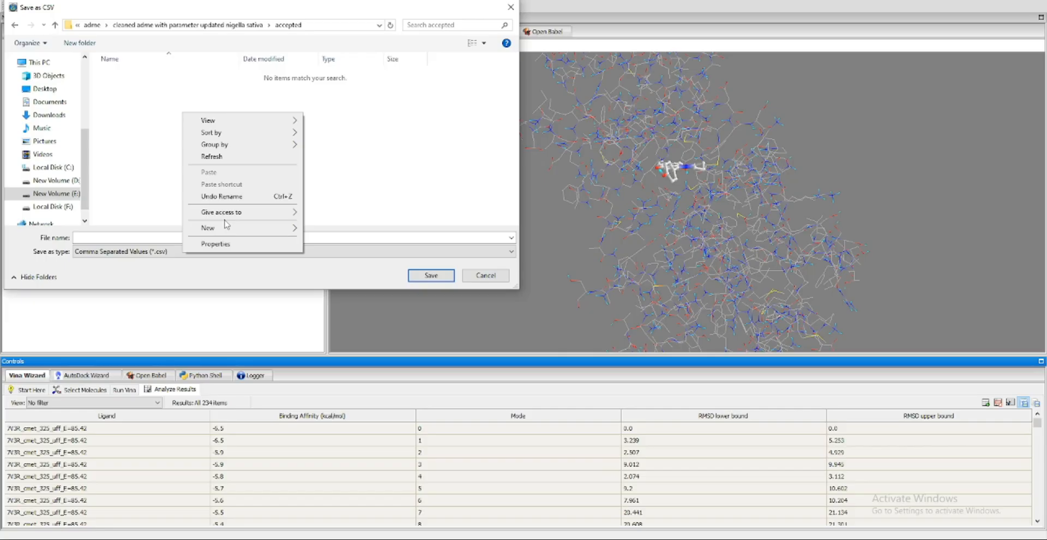
pyautogui.moveTo(226, 224)
pyautogui.click(325, 226)
pyautogui.write('results')
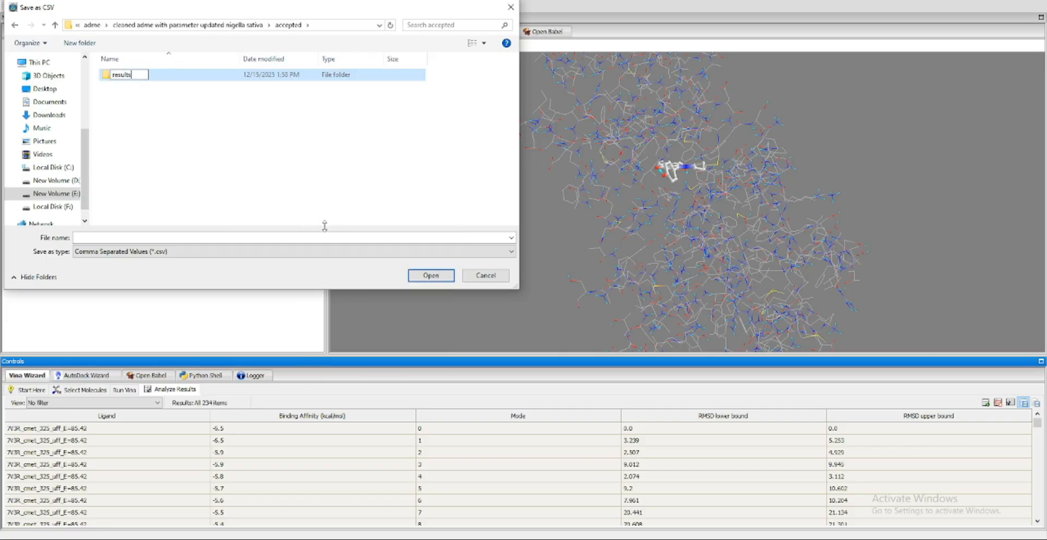
pyautogui.press('Return')
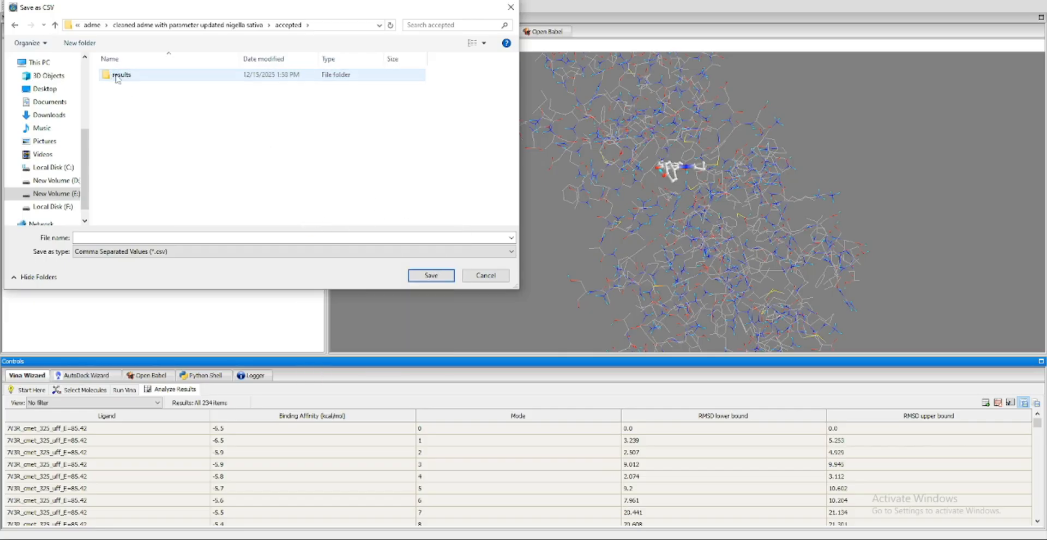
pyautogui.doubleClick(117, 76)
# Save the docking results CSV as "binding affinity for all ligand"
pyautogui.click(150, 237)
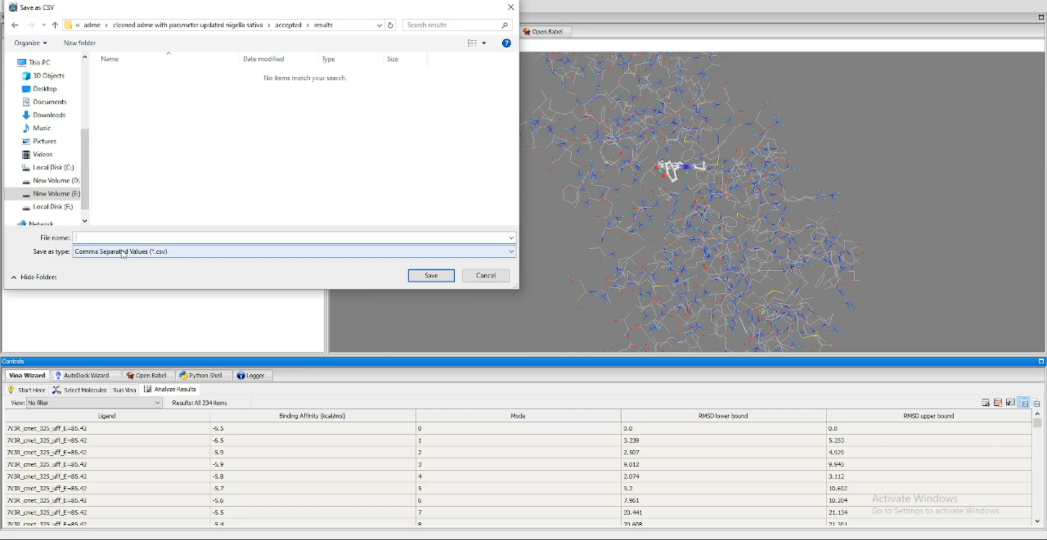
pyautogui.write('binding affinity for all ligand')
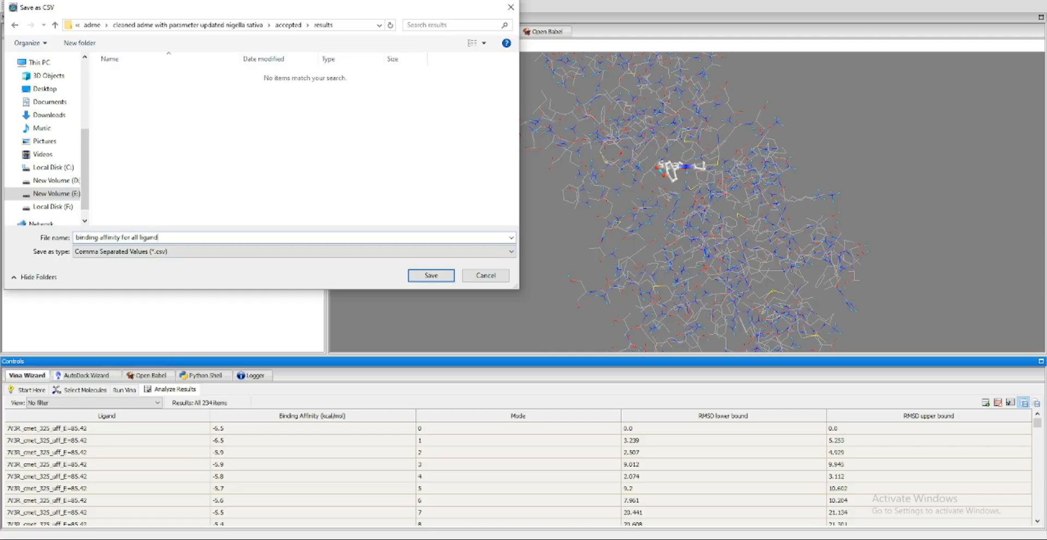
pyautogui.click(430, 275)
# Switch to File Explorer and open the results folder inside the accepted folder of the cleaned nigella sativa adme data
pyautogui.hotkey('alt', 'Tab')
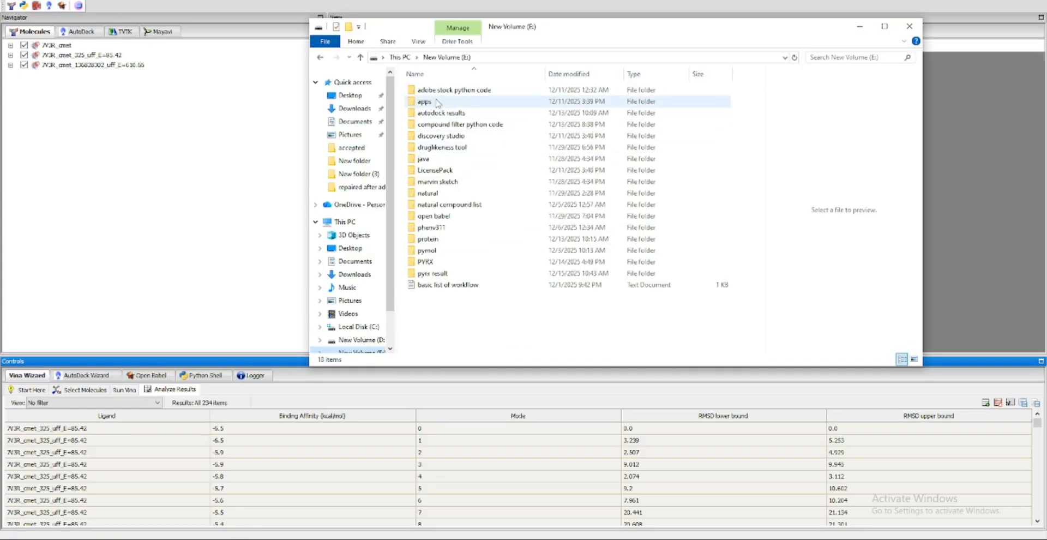
pyautogui.doubleClick(442, 205)
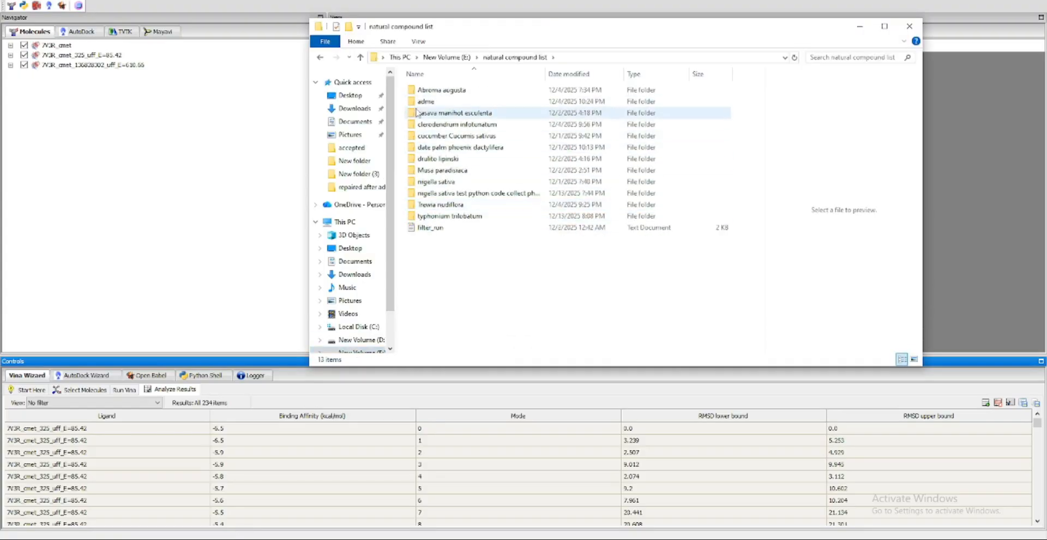
pyautogui.doubleClick(431, 101)
pyautogui.doubleClick(480, 159)
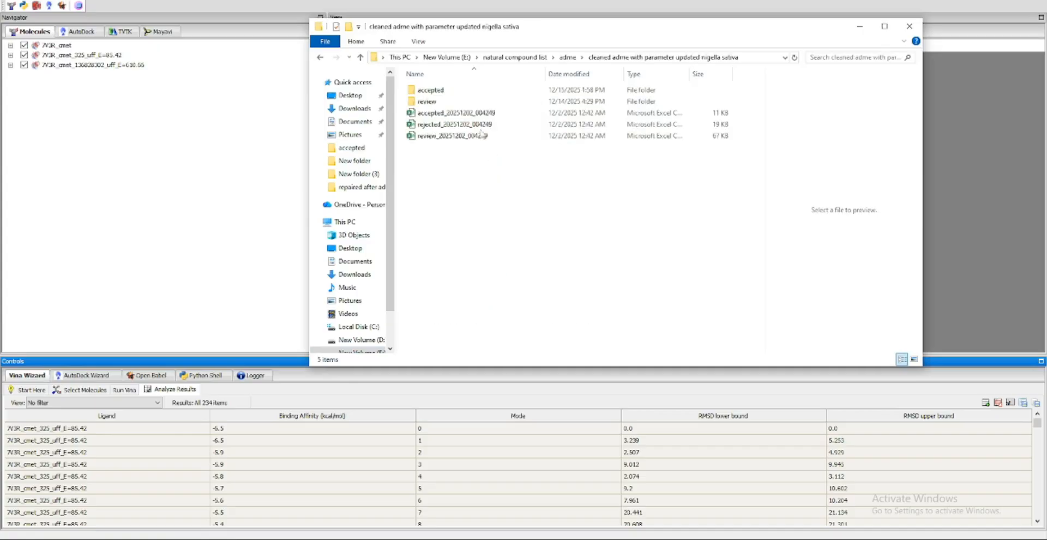
pyautogui.doubleClick(428, 89)
pyautogui.click(427, 90)
pyautogui.doubleClick(428, 90)
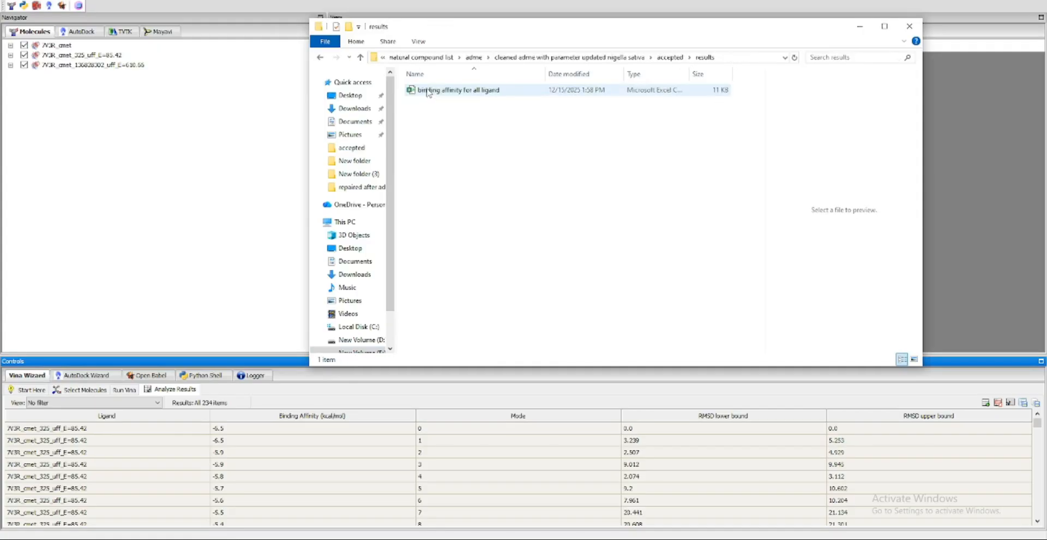
# Open the "binding affinity for all ligand" file in a maximized Excel window and widen columns A to D to show their full contents
pyautogui.doubleClick(430, 90)
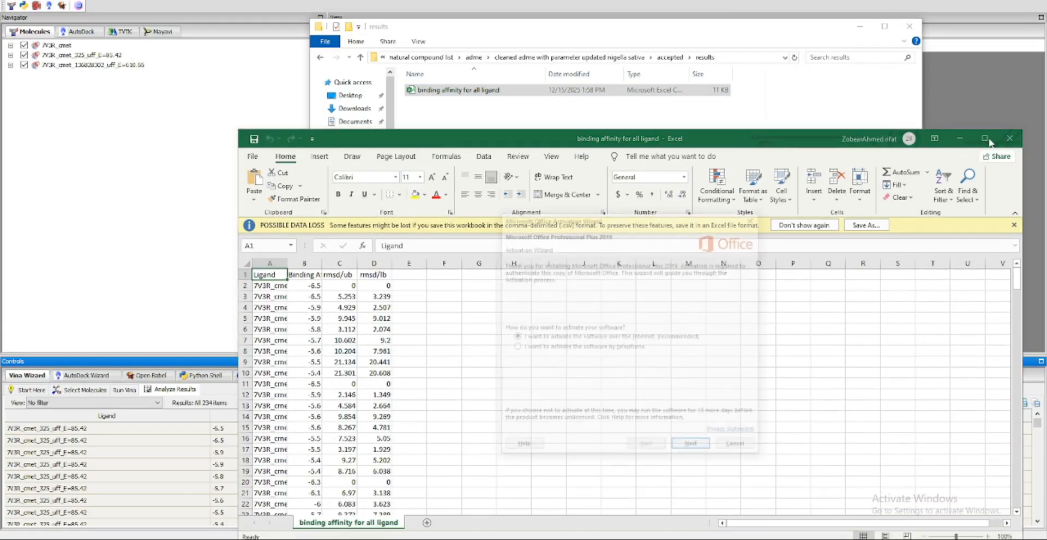
pyautogui.click(755, 219)
pyautogui.click(985, 139)
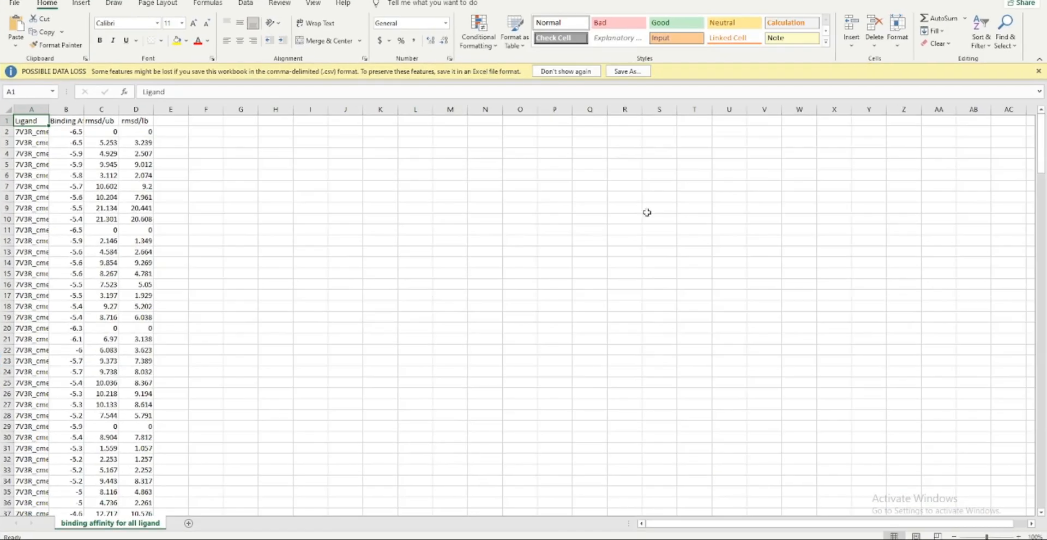
pyautogui.doubleClick(48, 109)
pyautogui.moveTo(196, 109); pyautogui.dragTo(627, 109)
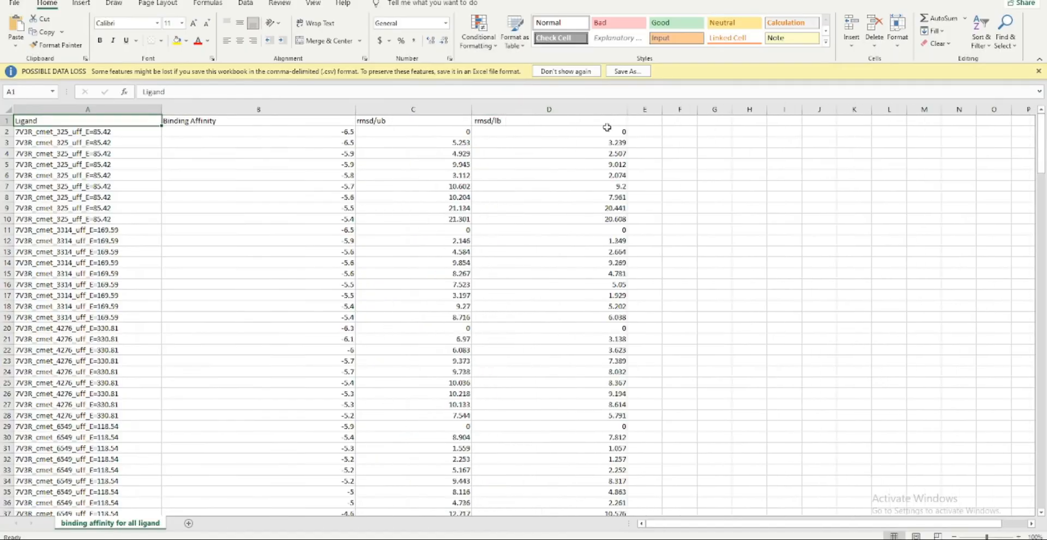
# Examine the ligand 325 pose entries in the Ligand column and select A2:A10
pyautogui.click(68, 133)
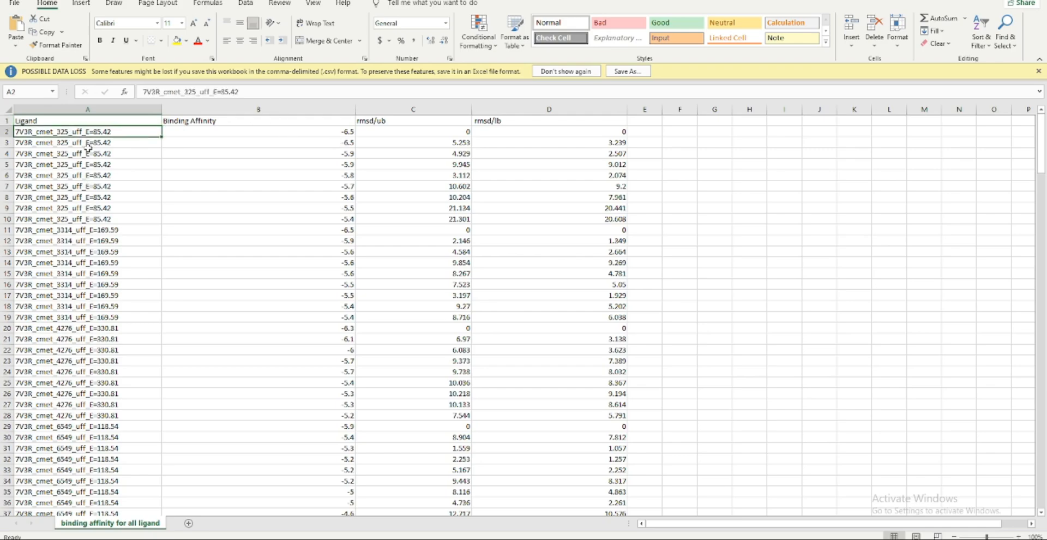
pyautogui.click(87, 145)
pyautogui.press('Down')
pyautogui.press('Down')
pyautogui.press('Down')
pyautogui.press('Down')
pyautogui.press('Down')
pyautogui.press('Down')
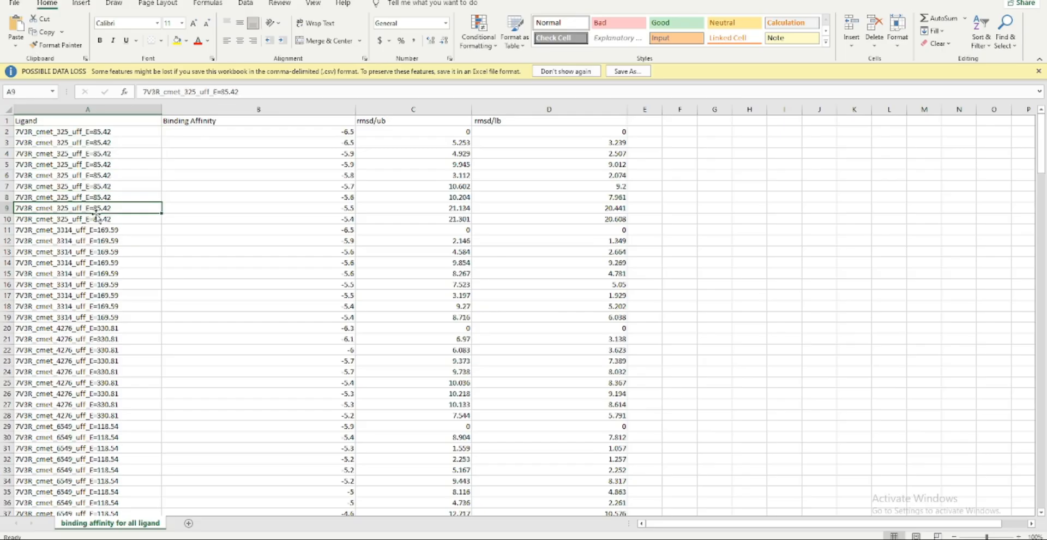
pyautogui.click(114, 227)
pyautogui.click(104, 219)
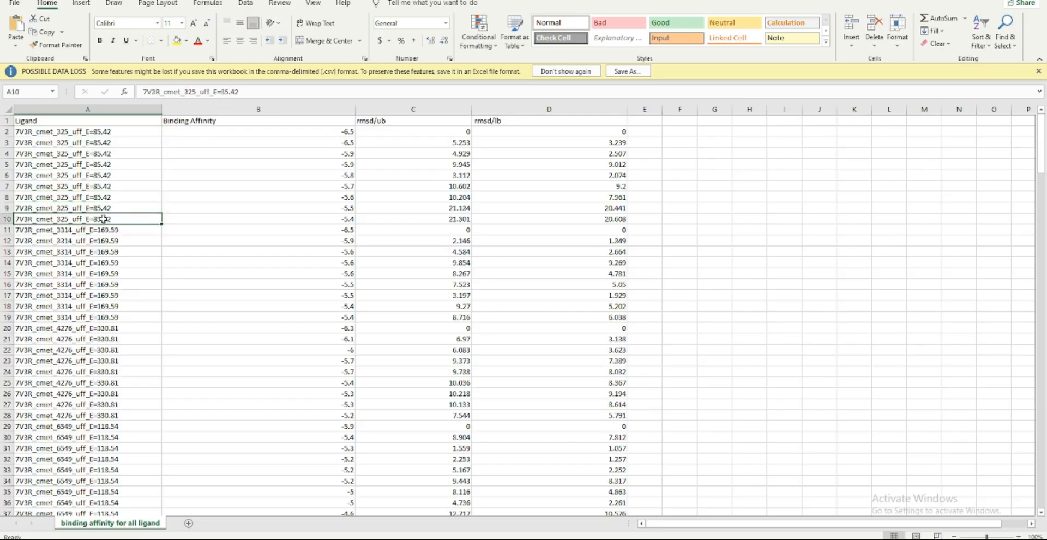
pyautogui.keyDown('shift'); pyautogui.click(114, 135); pyautogui.keyUp('shift')
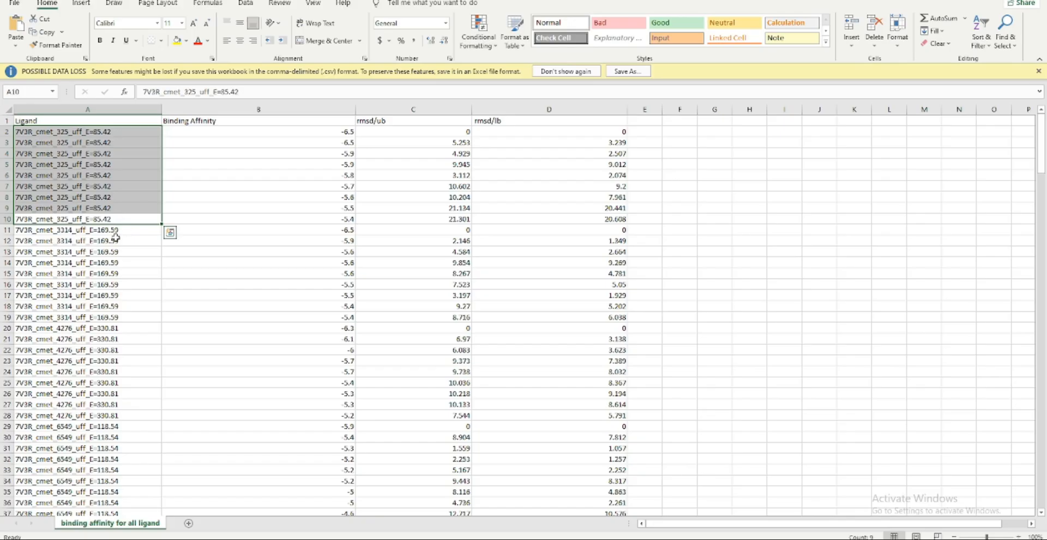
# Examine the pose entries of ligands 3314 and 4276 in the Ligand column, selecting A11:A19, A21:A28 and finally A28
pyautogui.press('Down')
pyautogui.keyDown('shift'); pyautogui.click(117, 319); pyautogui.keyUp('shift')
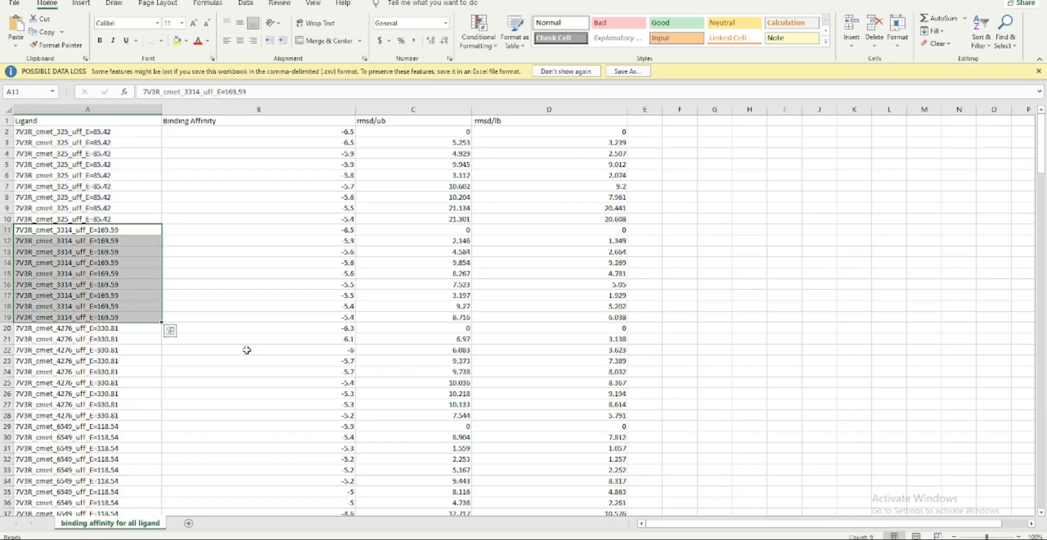
pyautogui.click(113, 340)
pyautogui.keyDown('shift'); pyautogui.click(116, 417); pyautogui.keyUp('shift')
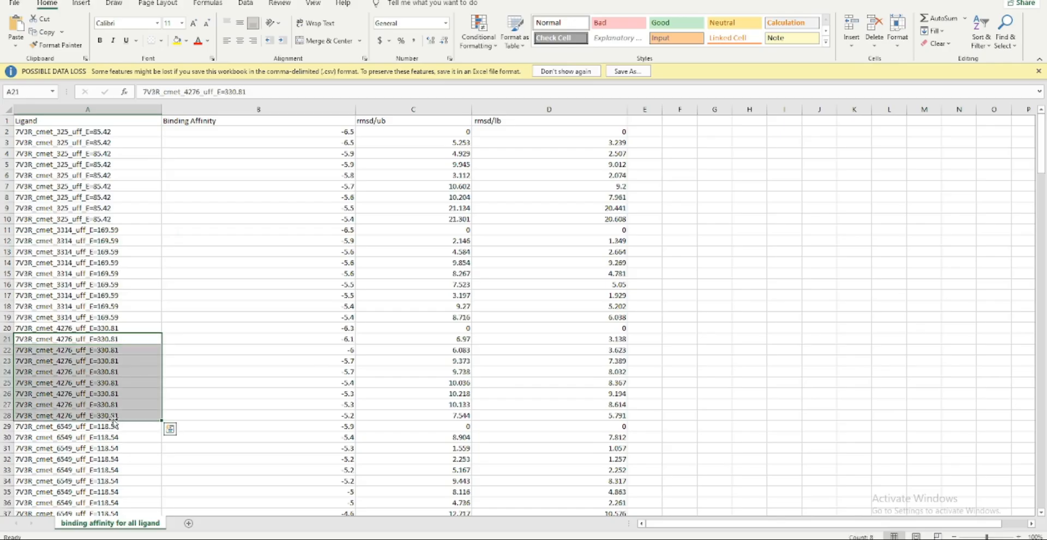
pyautogui.click(69, 416)
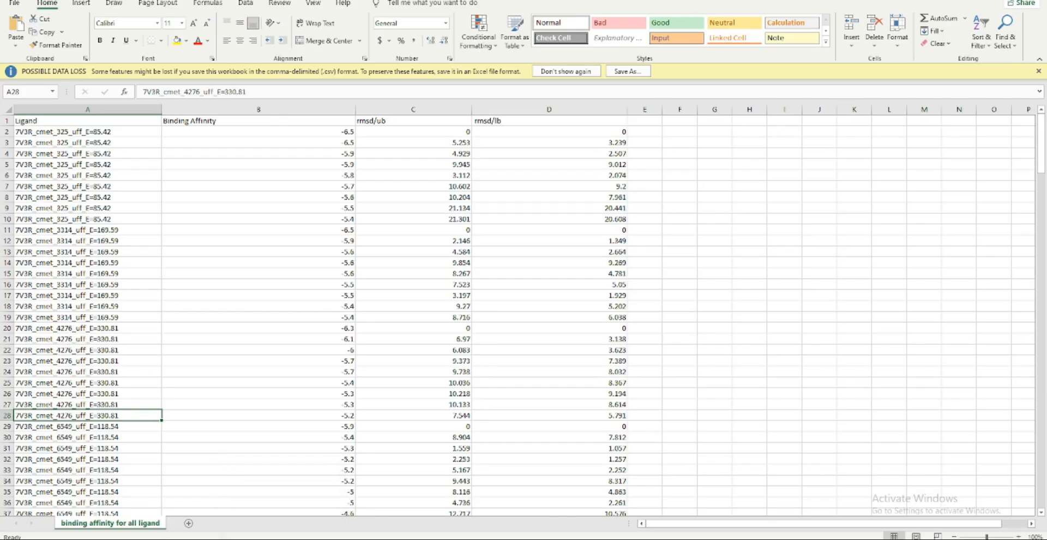
# Switch to PyRx and examine the Vina docking results table through to the poses of the last ligand, 136828302
pyautogui.click(152, 539)
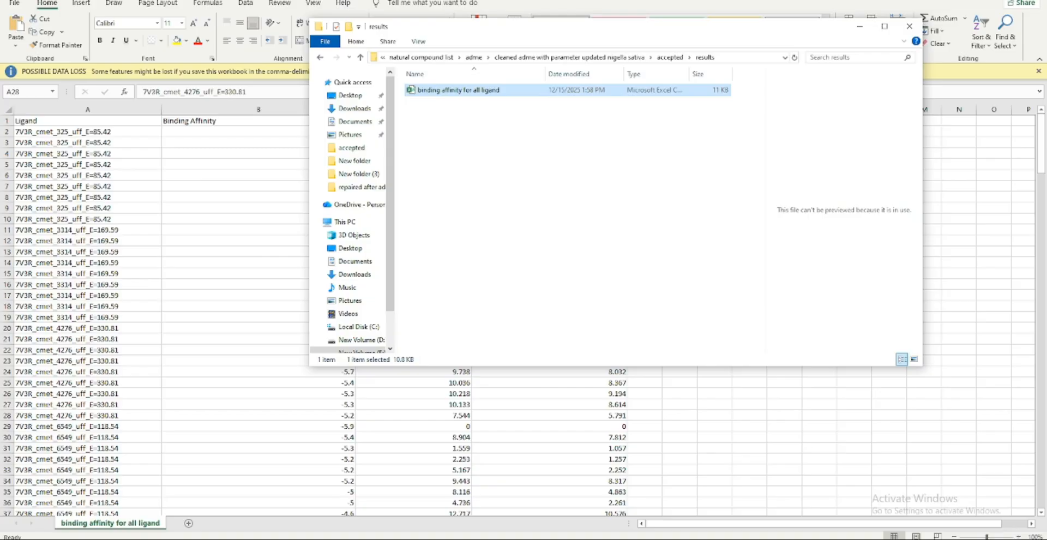
pyautogui.click(257, 539)
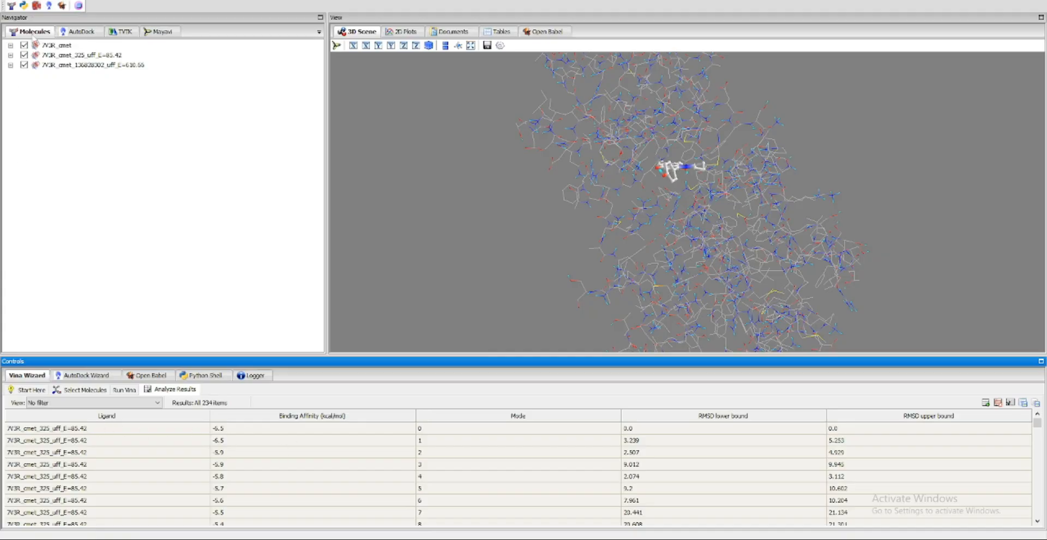
pyautogui.moveTo(749, 81); pyautogui.dragTo(573, 191)
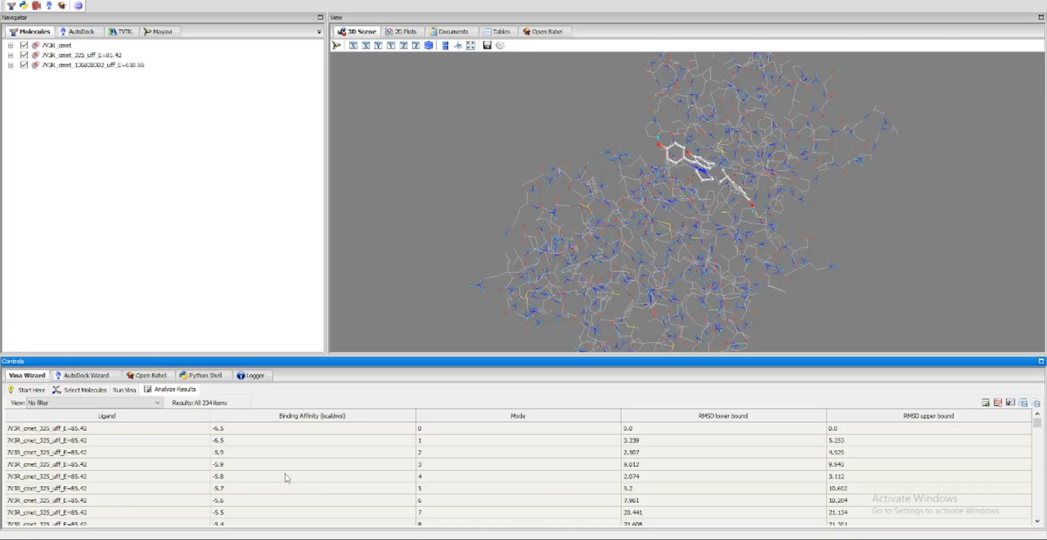
pyautogui.moveTo(1036, 424); pyautogui.dragTo(1040, 507)
pyautogui.moveTo(768, 267); pyautogui.dragTo(725, 76)
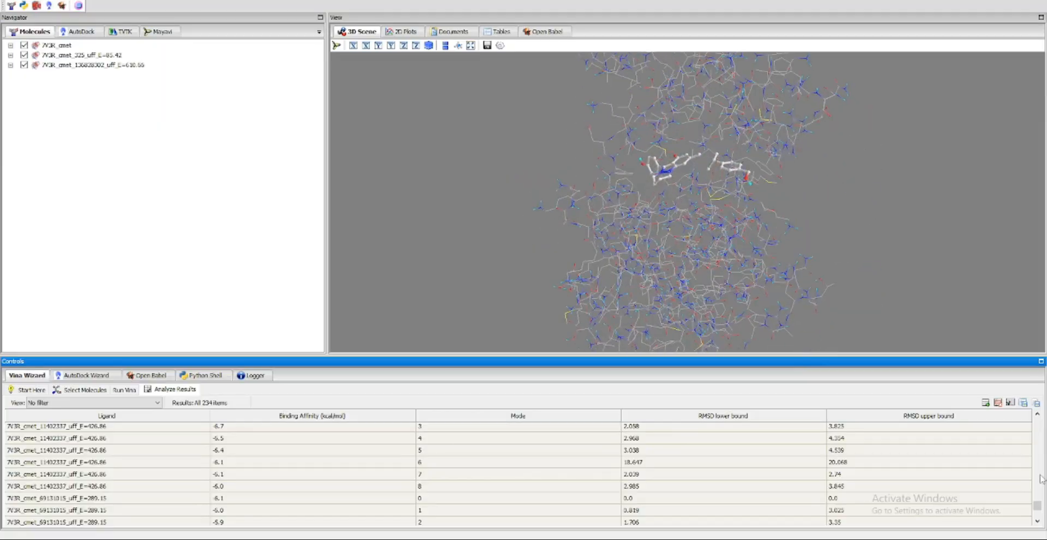
pyautogui.moveTo(1038, 508); pyautogui.dragTo(1038, 504)
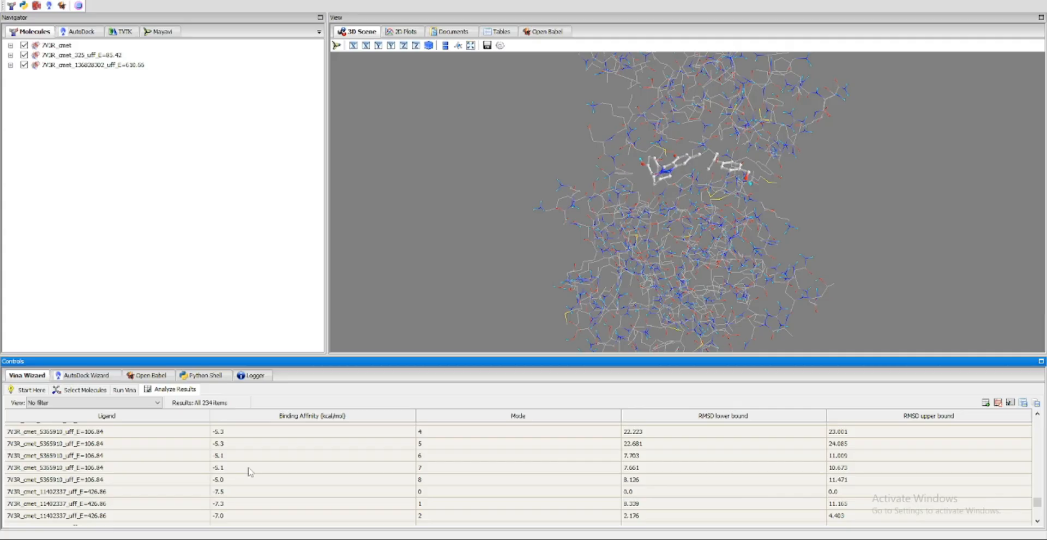
pyautogui.scroll(-1, 251, 469)
pyautogui.moveTo(1038, 501); pyautogui.dragTo(1038, 518)
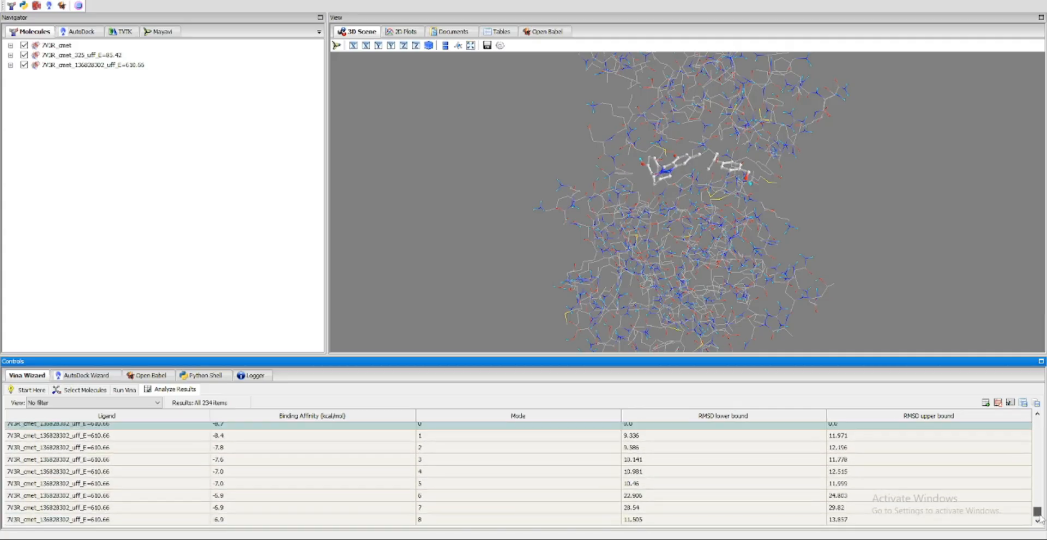
# Show the mode 1 pose of ligand 136828302 and inspect it within the protein from several angles
pyautogui.click(221, 436)
pyautogui.moveTo(658, 249); pyautogui.dragTo(882, 175)
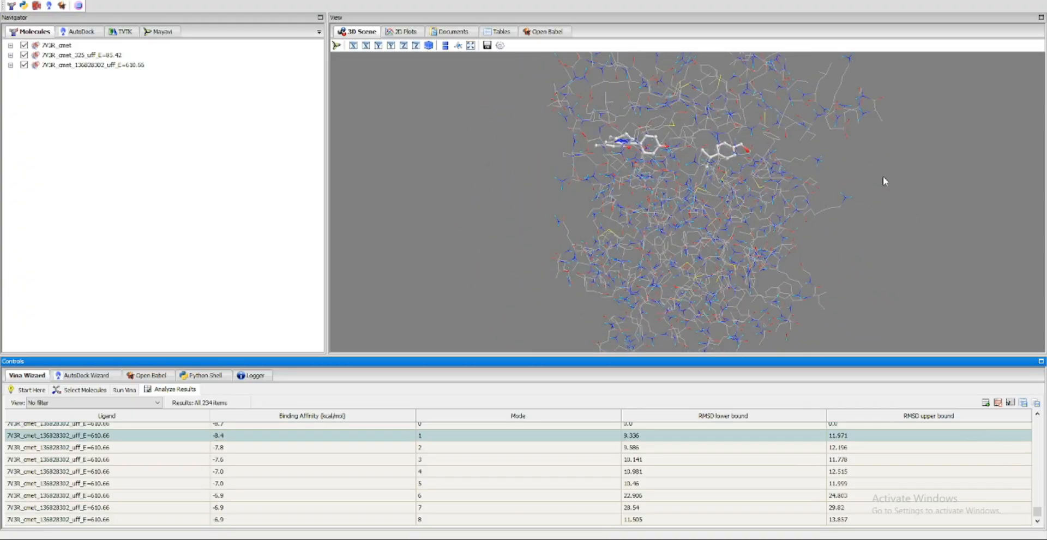
pyautogui.moveTo(1035, 513)
pyautogui.mouseDown()
pyautogui.moveTo(1037, 425)
pyautogui.moveTo(1038, 504)
pyautogui.mouseUp()
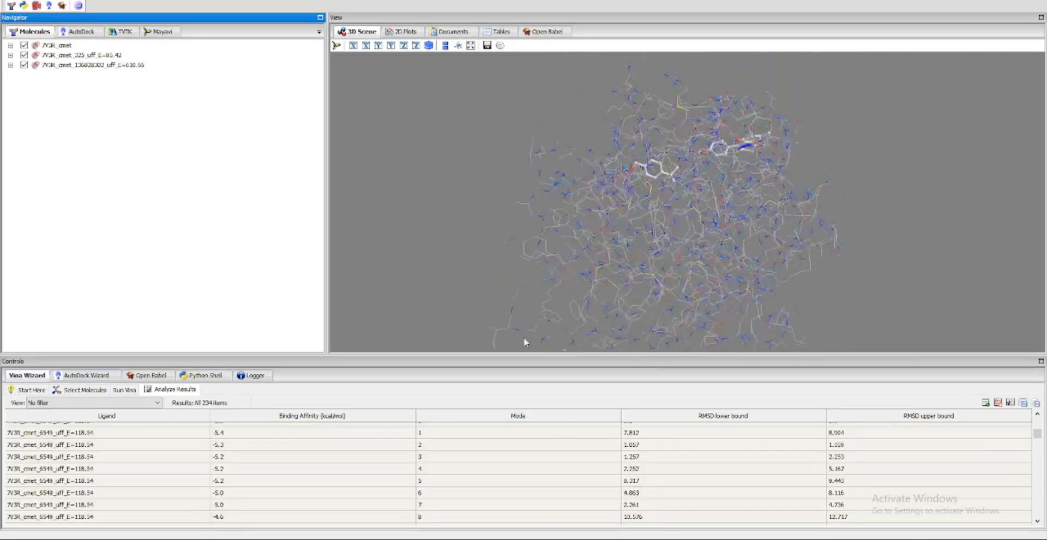
pyautogui.moveTo(523, 341); pyautogui.dragTo(900, 425)
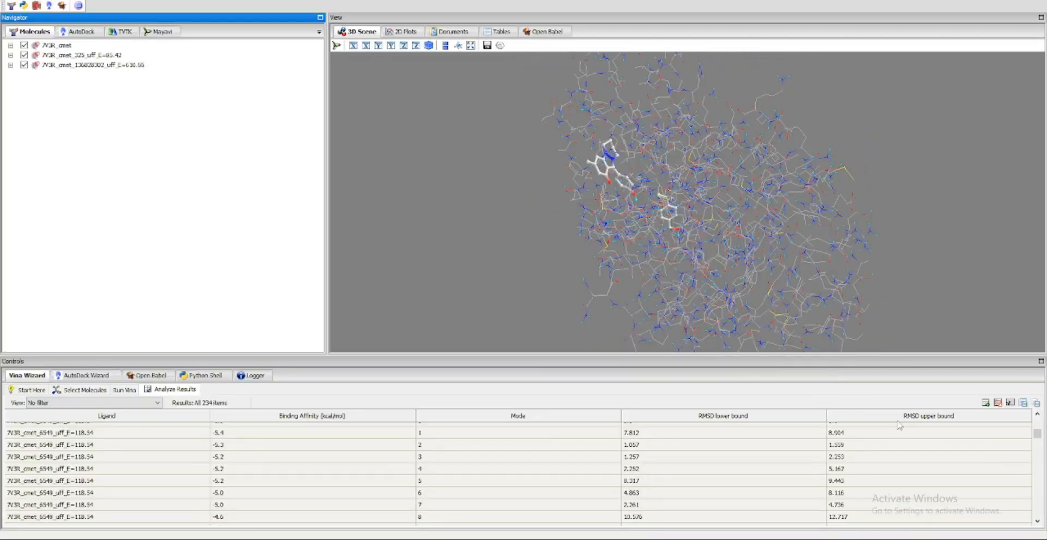
# Review the AutoDock ligand list through to its last entry
pyautogui.click(79, 31)
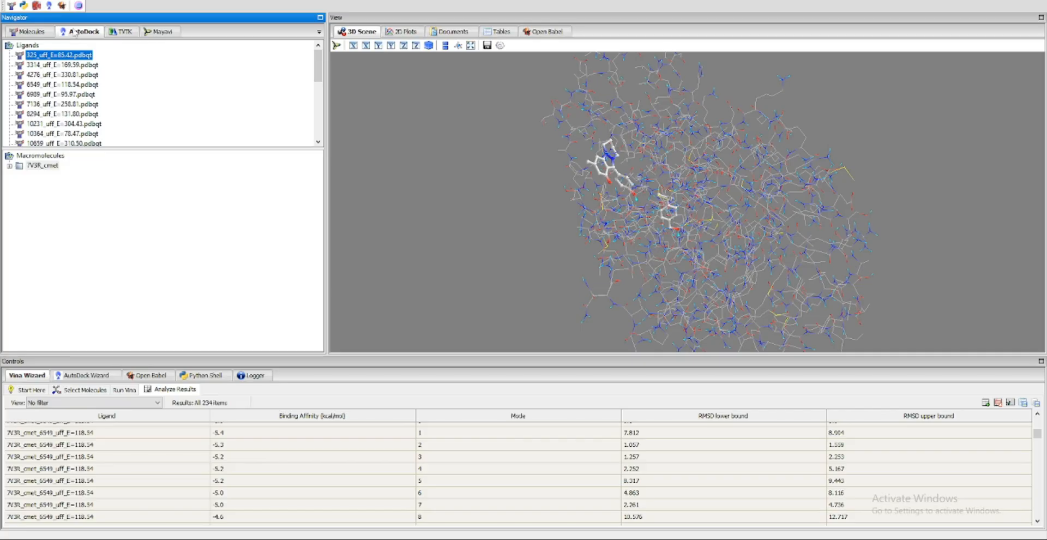
pyautogui.click(77, 33)
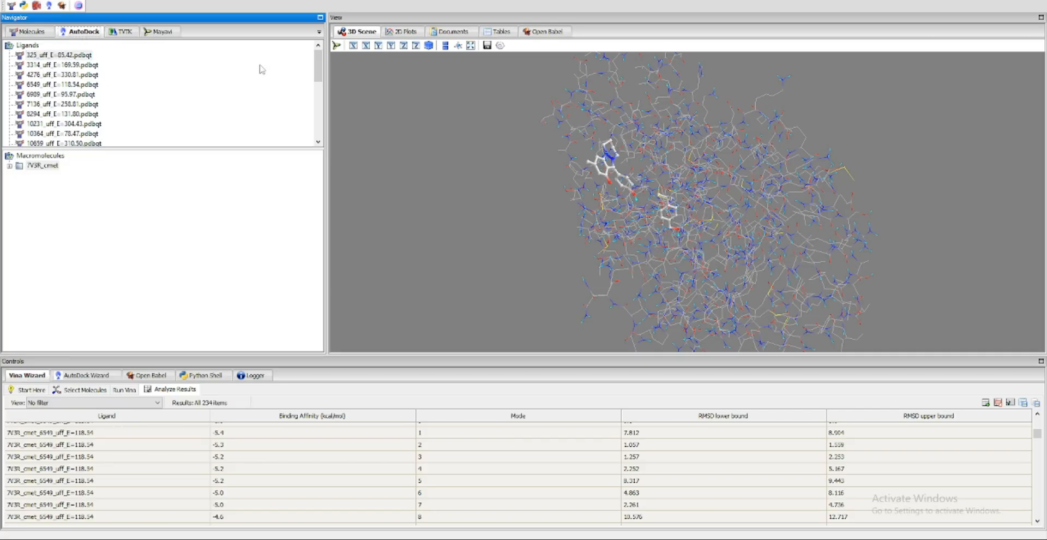
pyautogui.scroll(-5, 314, 68)
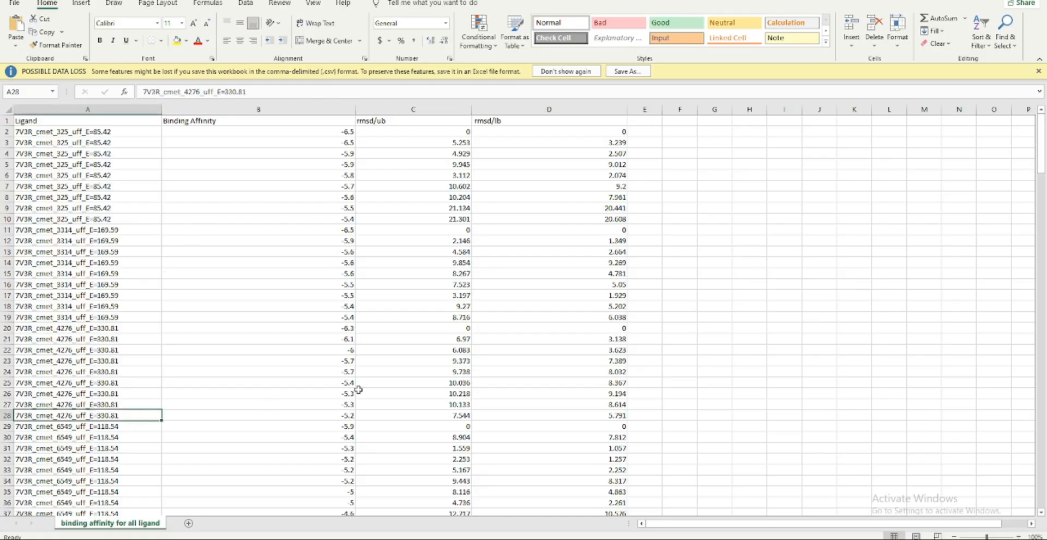
# Switch to Excel and compare the best binding affinities of ligands 11402337 and 136828302 near the sheet's end, selecting A227
pyautogui.moveTo(1041, 164); pyautogui.dragTo(1043, 485)
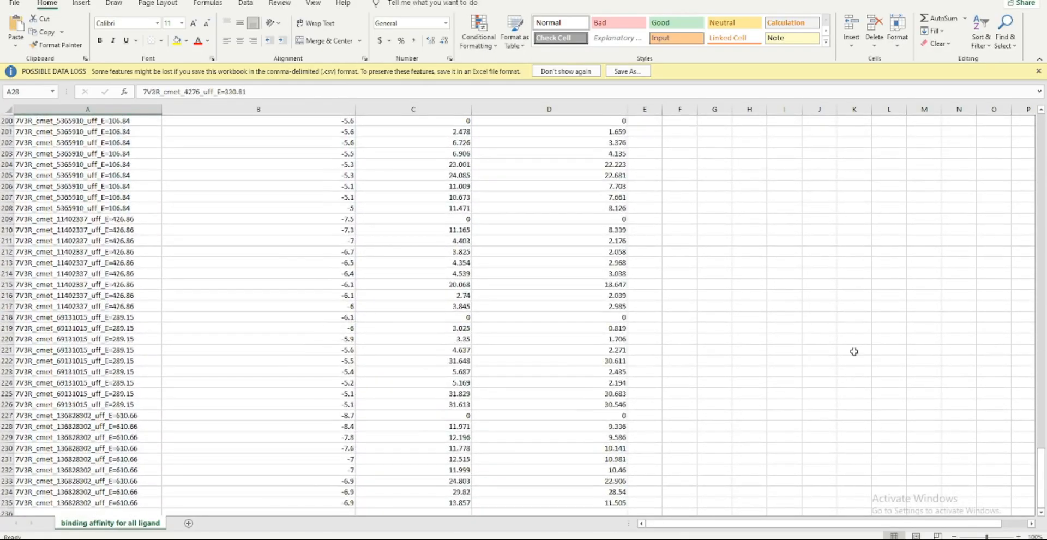
pyautogui.click(349, 221)
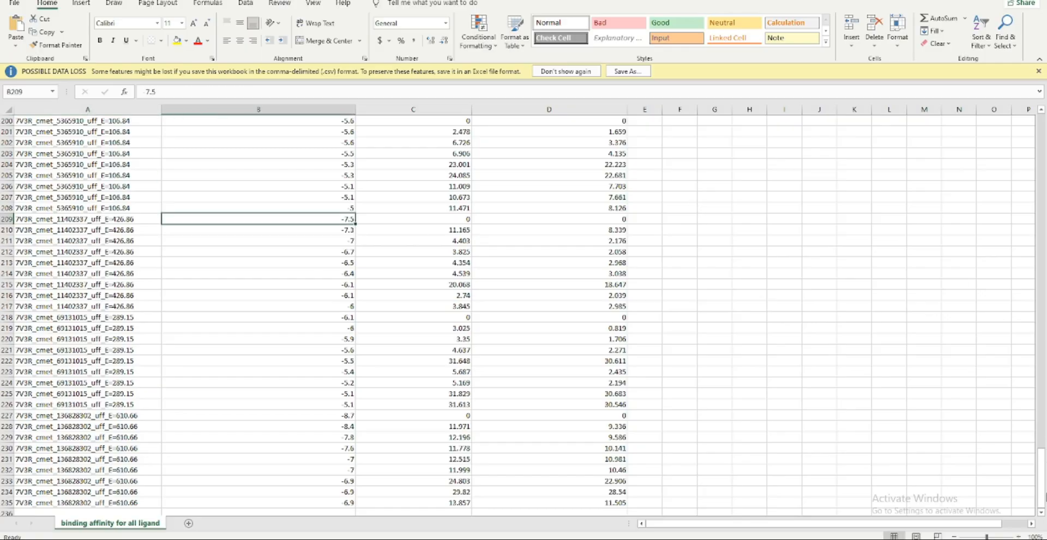
pyautogui.moveTo(1042, 467)
pyautogui.mouseDown()
pyautogui.moveTo(1039, 290)
pyautogui.moveTo(1042, 463)
pyautogui.mouseUp()
pyautogui.click(274, 416)
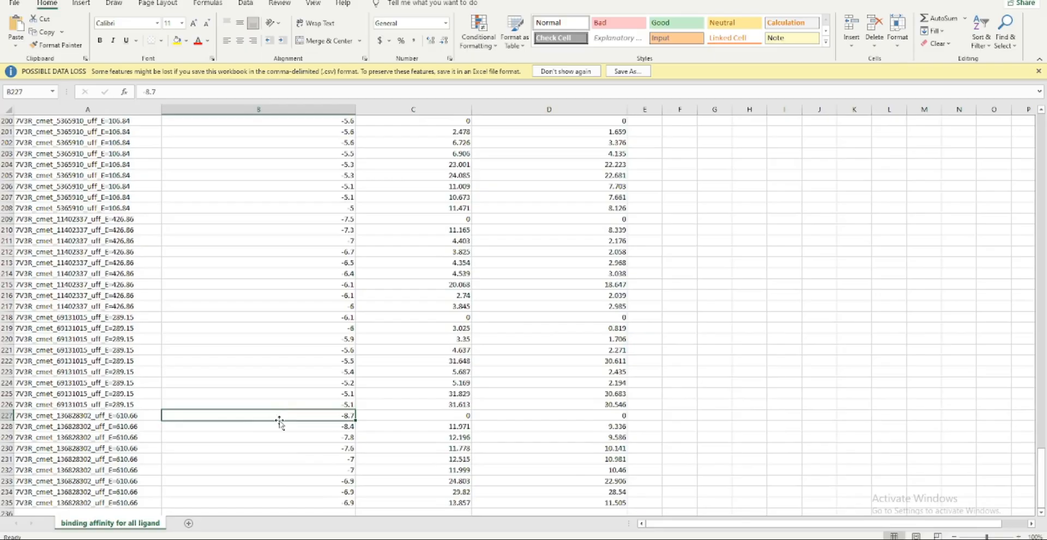
pyautogui.click(68, 415)
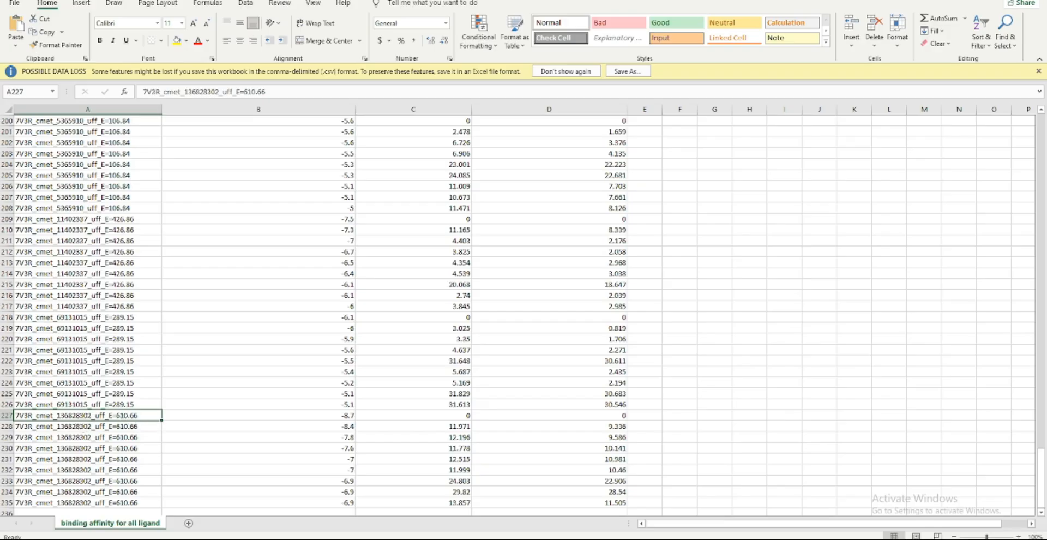
# Switch back to PyRx and display the ligand file 136828302_uff_E=610.66.pdbqt in the 3D scene
pyautogui.hotkey('alt', 'Tab')
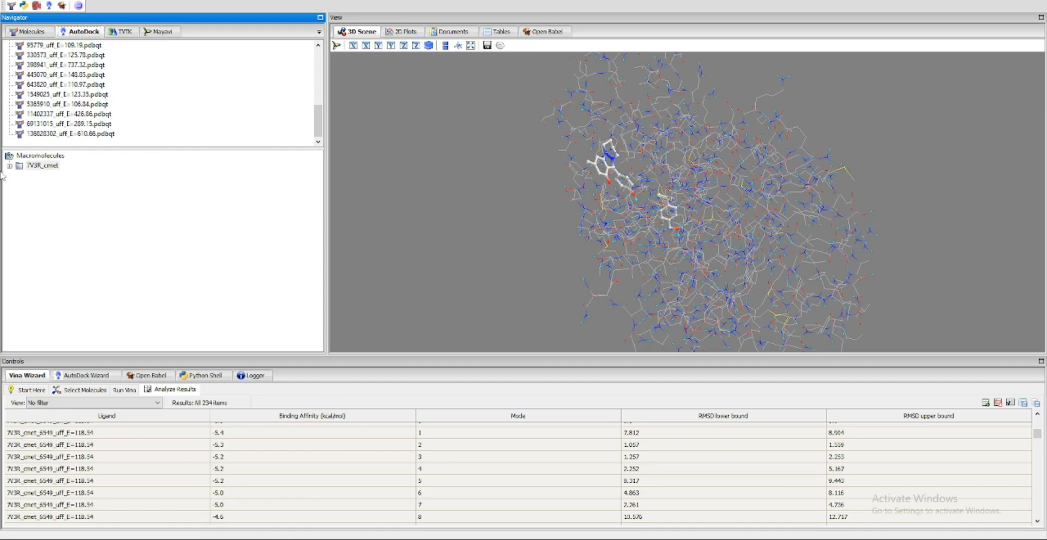
pyautogui.click(73, 135)
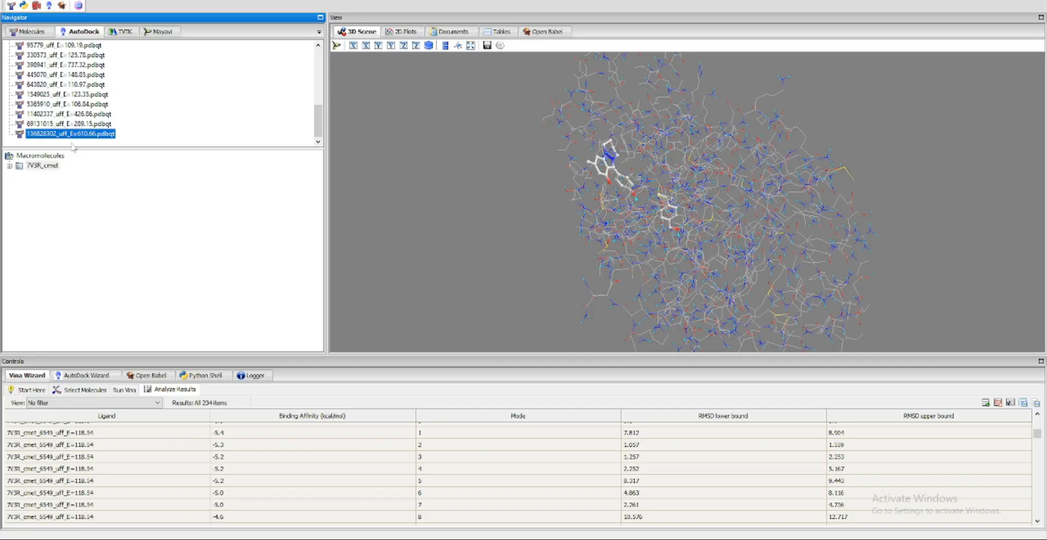
pyautogui.rightClick(66, 140)
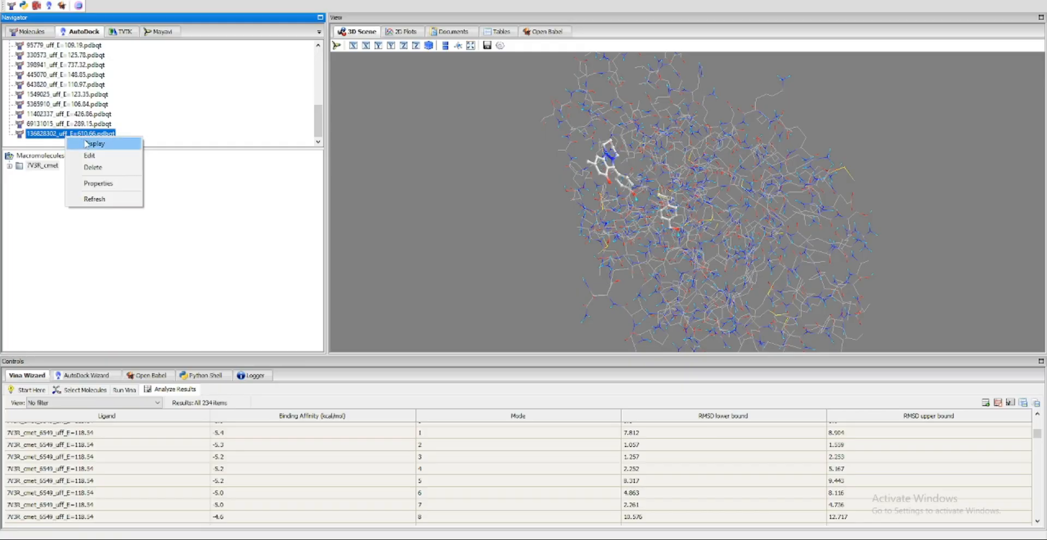
pyautogui.click(88, 144)
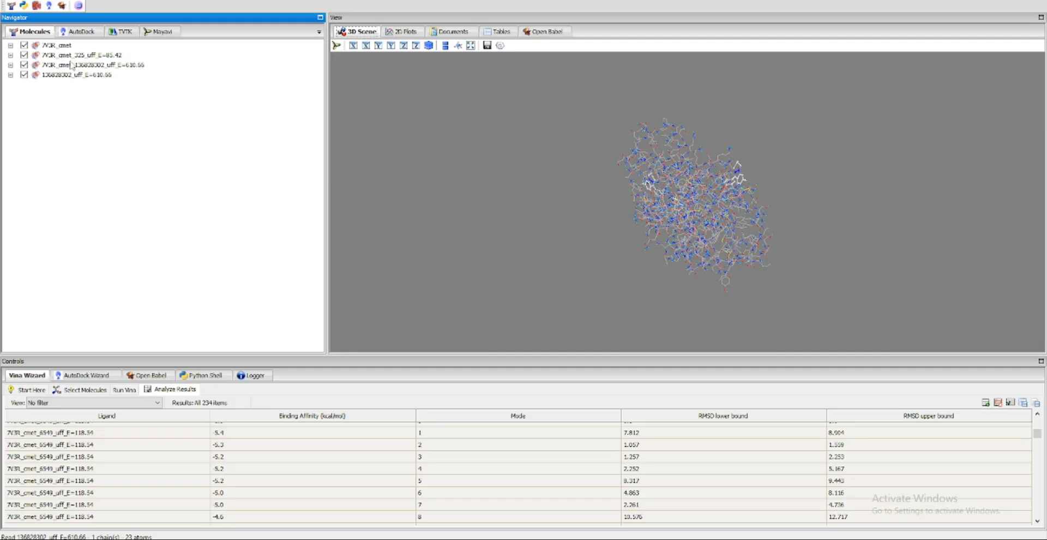
# Display the 136828302_uff_E=610.66.pdbqt ligand a second time and check the contents of both its molecule entries
pyautogui.click(79, 32)
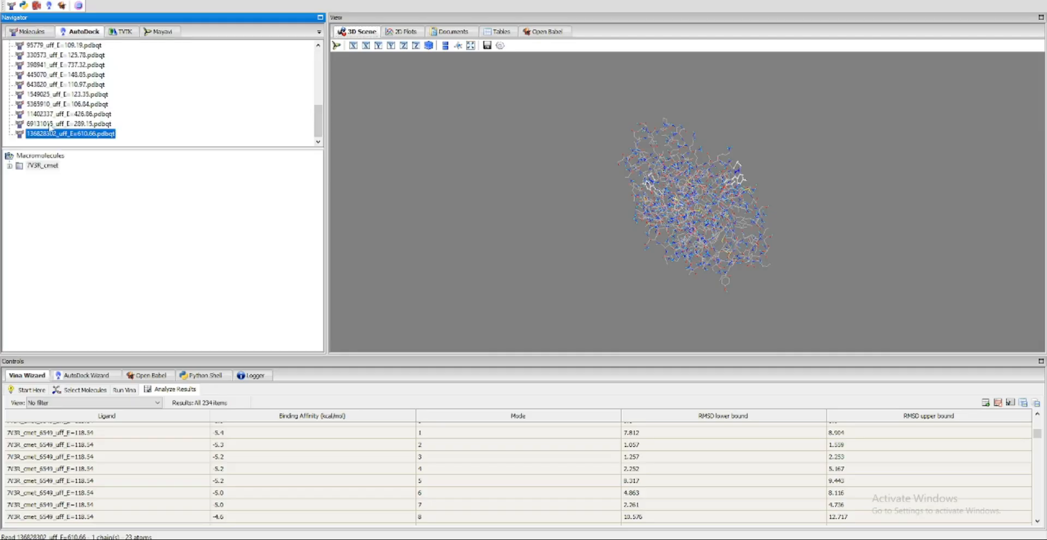
pyautogui.rightClick(60, 136)
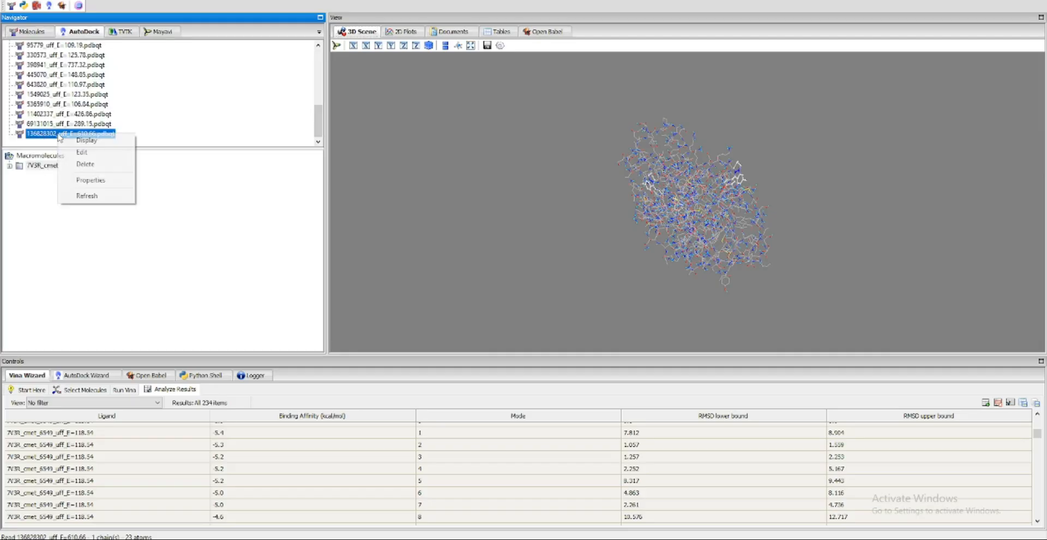
pyautogui.click(95, 141)
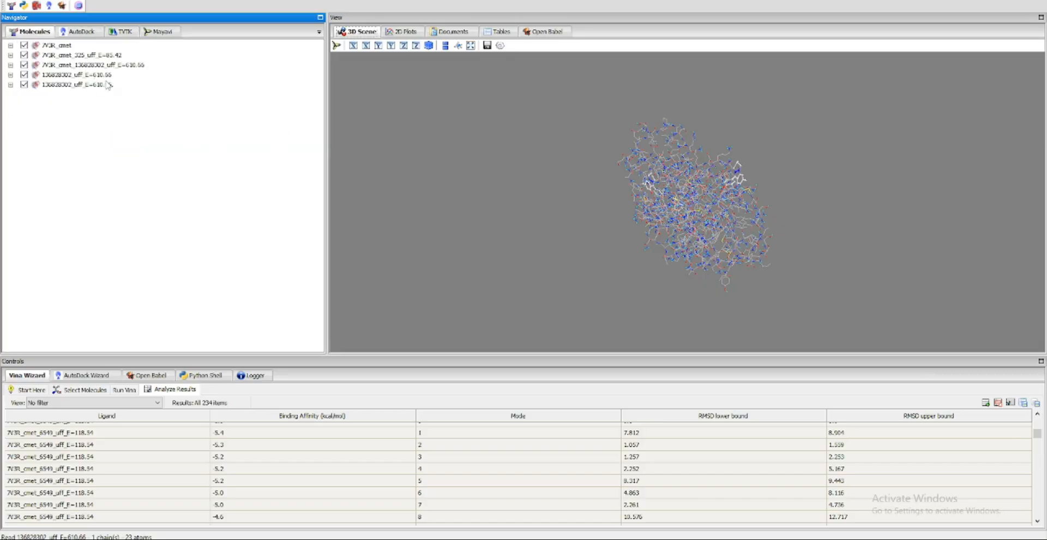
pyautogui.click(12, 76)
pyautogui.click(12, 76)
pyautogui.click(11, 85)
pyautogui.click(11, 85)
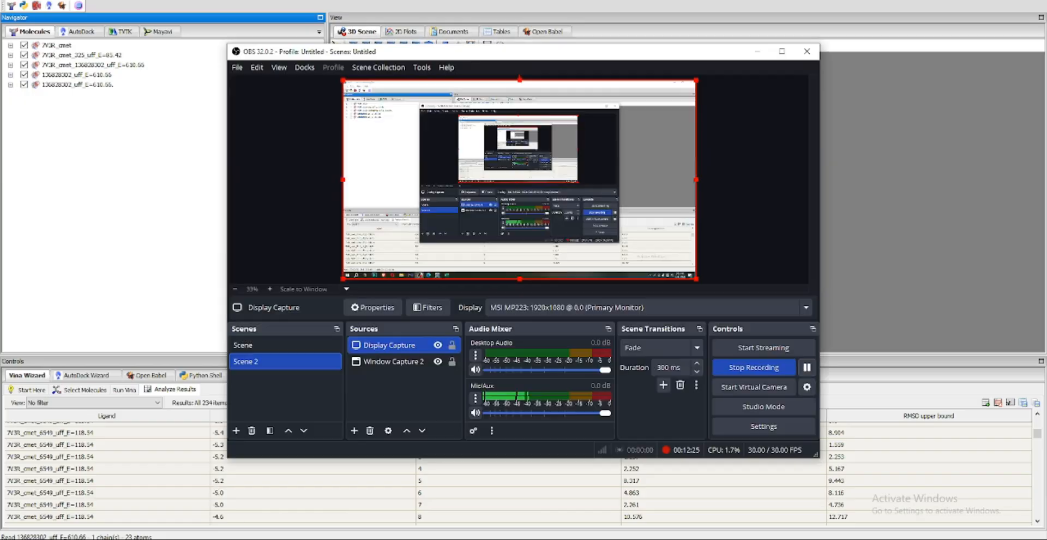
# Expand the 7V3R_cmet macromolecule and display its docking output 136828302_uff_E=610.66_out.pdbqt in the 3D scene
pyautogui.click(79, 31)
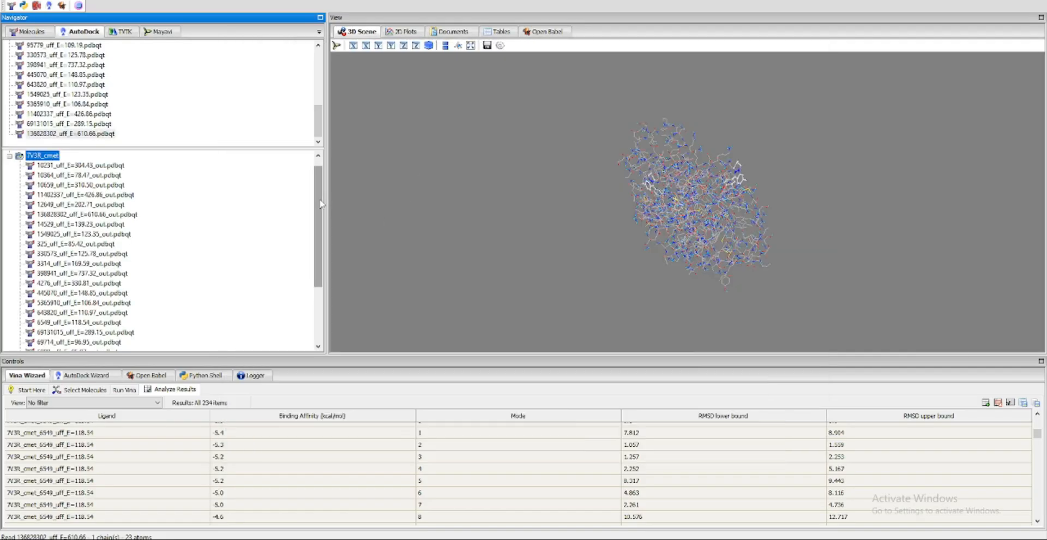
pyautogui.moveTo(318, 218); pyautogui.dragTo(310, 274)
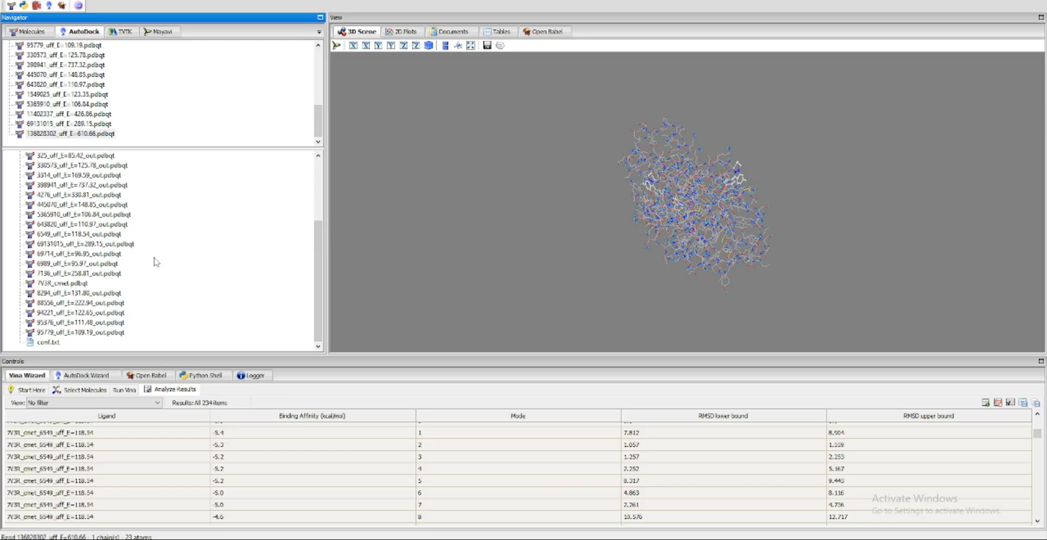
pyautogui.moveTo(322, 306); pyautogui.dragTo(326, 250)
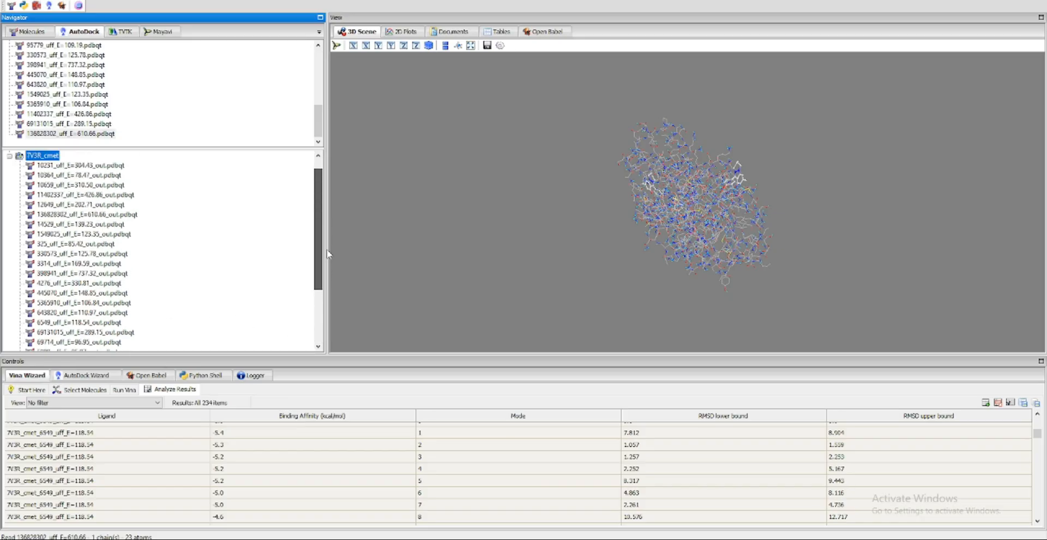
pyautogui.click(101, 216)
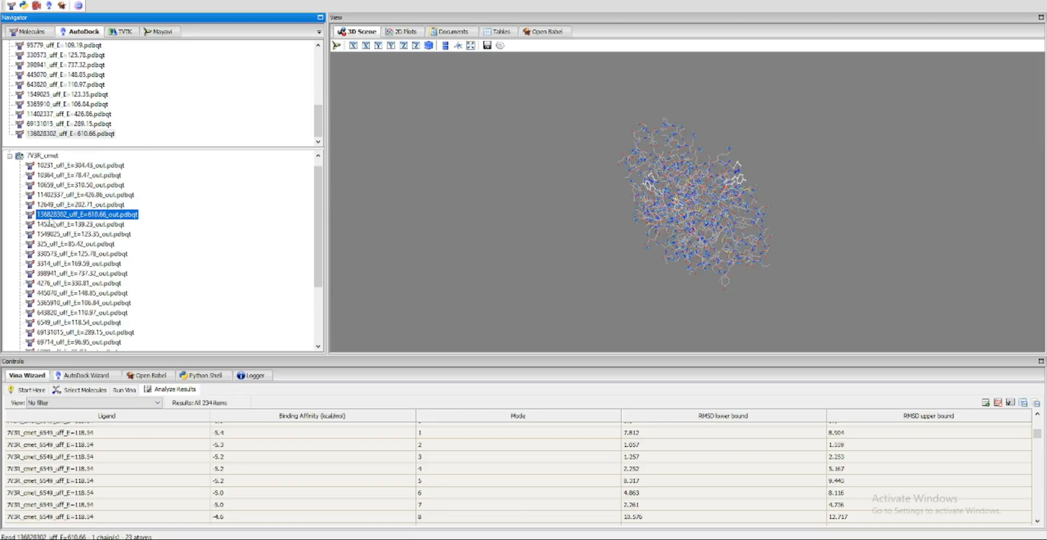
pyautogui.rightClick(64, 216)
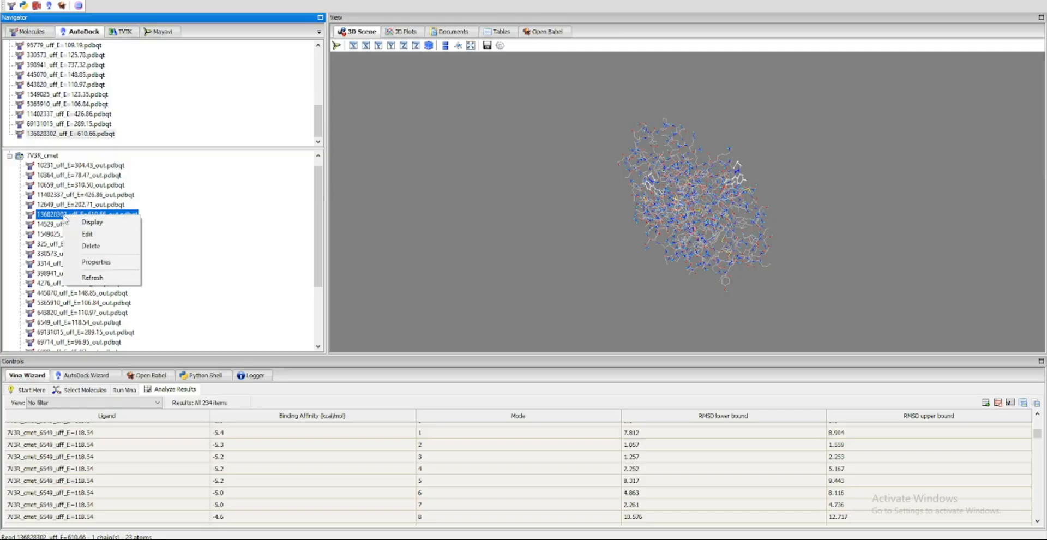
pyautogui.click(92, 222)
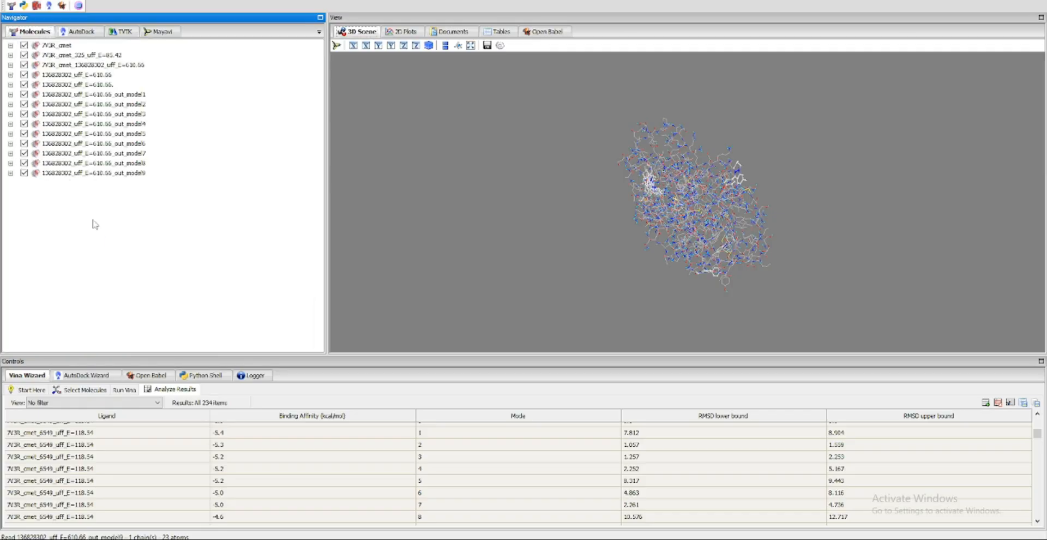
# Hide every molecule except 7V3R_cmet in the 3D scene, including the two ligand complexes, the plain ligands and all nine docked models
pyautogui.moveTo(672, 239); pyautogui.dragTo(773, 257)
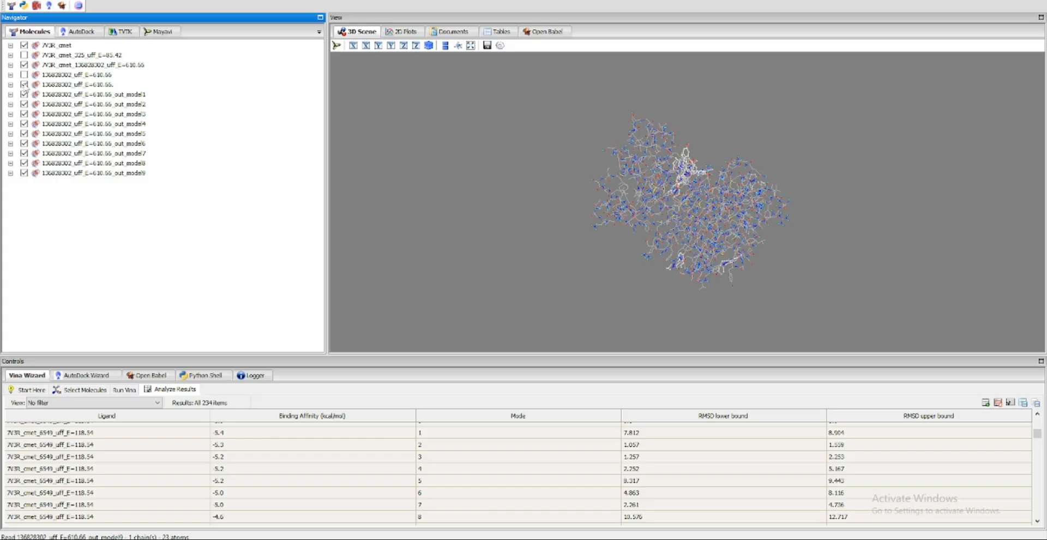
pyautogui.click(24, 85)
pyautogui.click(24, 75)
pyautogui.click(24, 85)
pyautogui.click(24, 124)
pyautogui.click(24, 133)
pyautogui.click(24, 143)
pyautogui.click(24, 153)
pyautogui.click(24, 163)
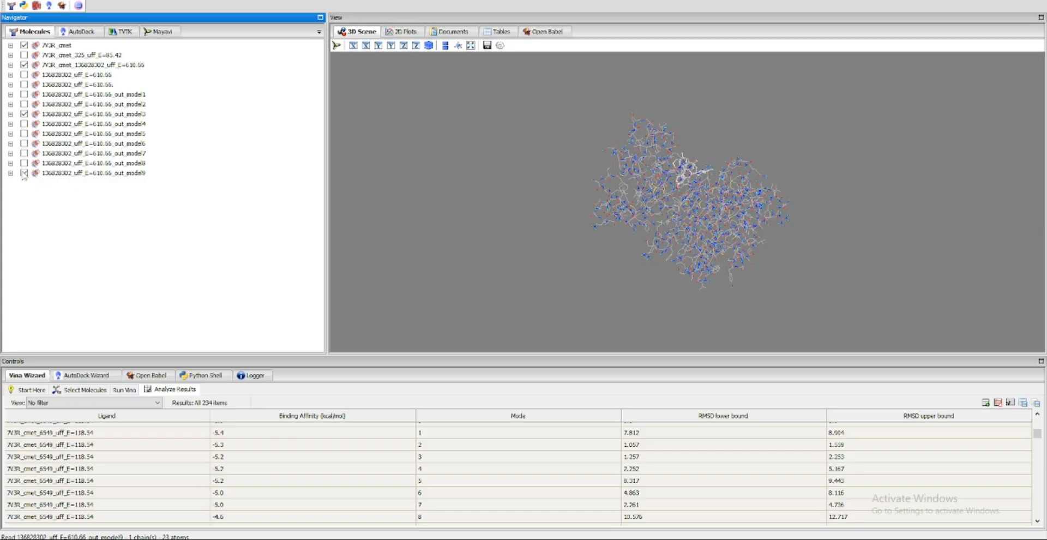
pyautogui.click(24, 173)
pyautogui.click(24, 114)
pyautogui.click(24, 65)
pyautogui.moveTo(775, 213); pyautogui.dragTo(865, 115)
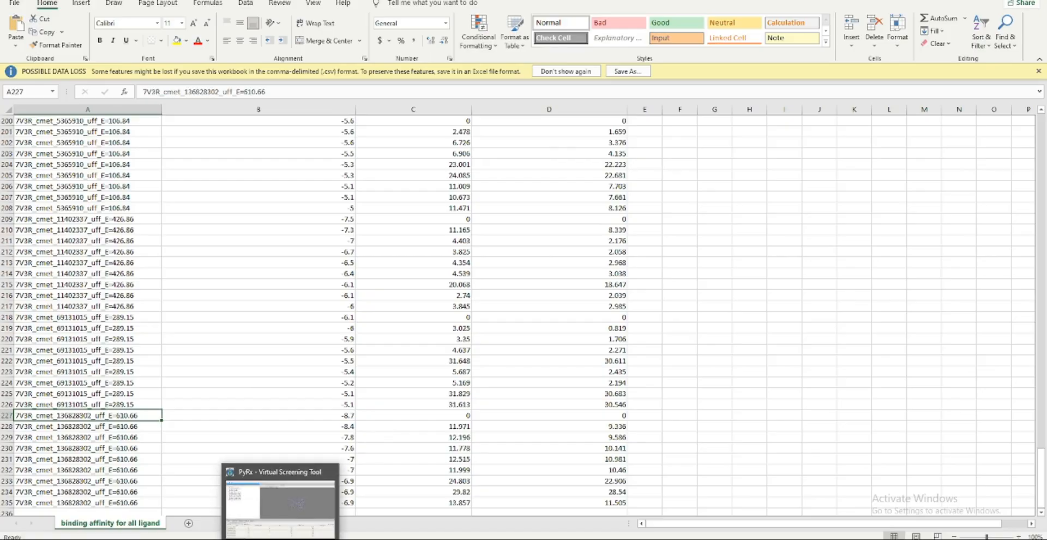
# Return to PyRx, show 136828302_uff_E=610.66_out_model1 alongside 7V3R_cmet, and inspect its docked pose up close
pyautogui.click(285, 506)
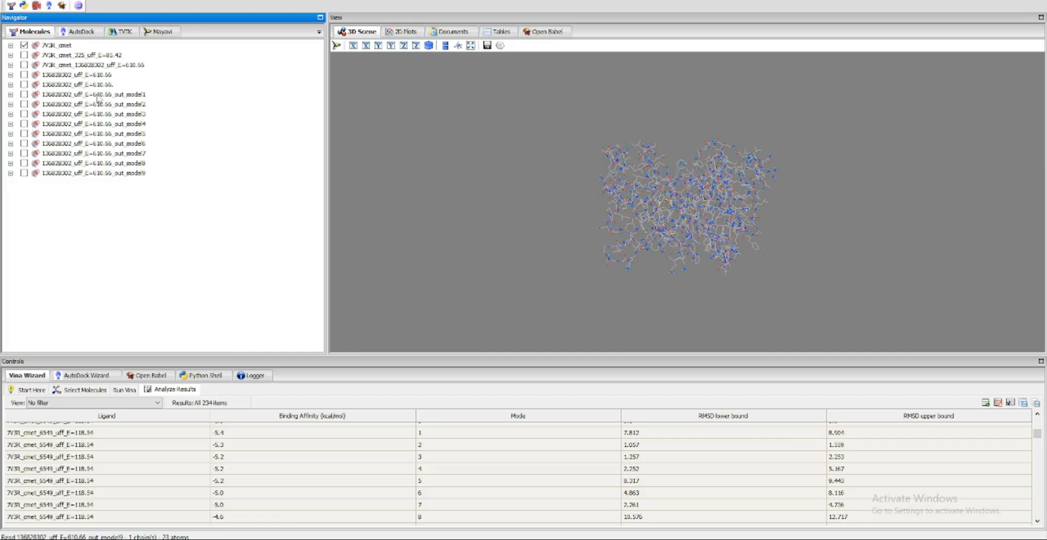
pyautogui.moveTo(668, 191); pyautogui.dragTo(672, 255)
pyautogui.scroll(-1, 674, 256)
pyautogui.scroll(4, 682, 197)
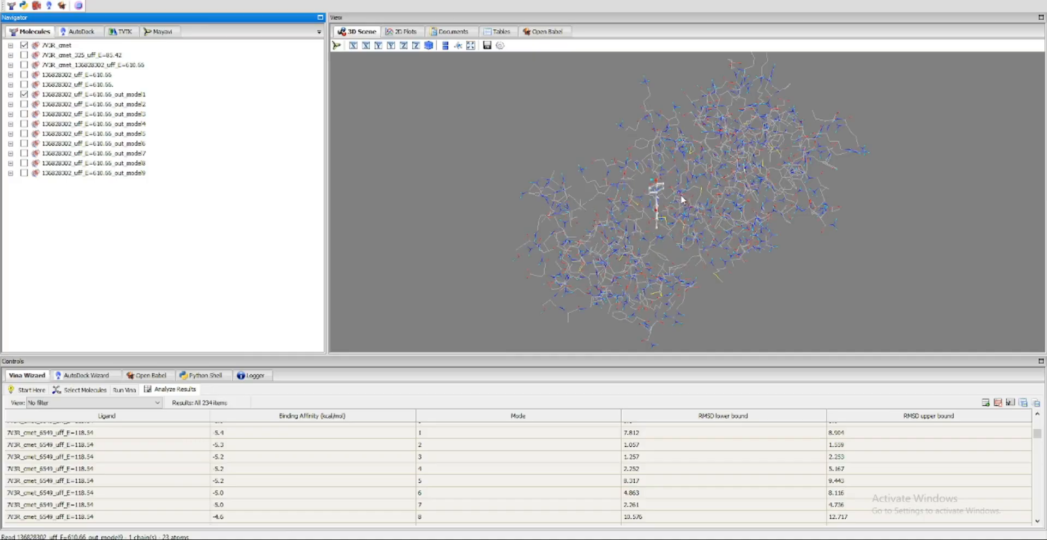
pyautogui.scroll(3, 680, 195)
pyautogui.moveTo(680, 194); pyautogui.dragTo(700, 180)
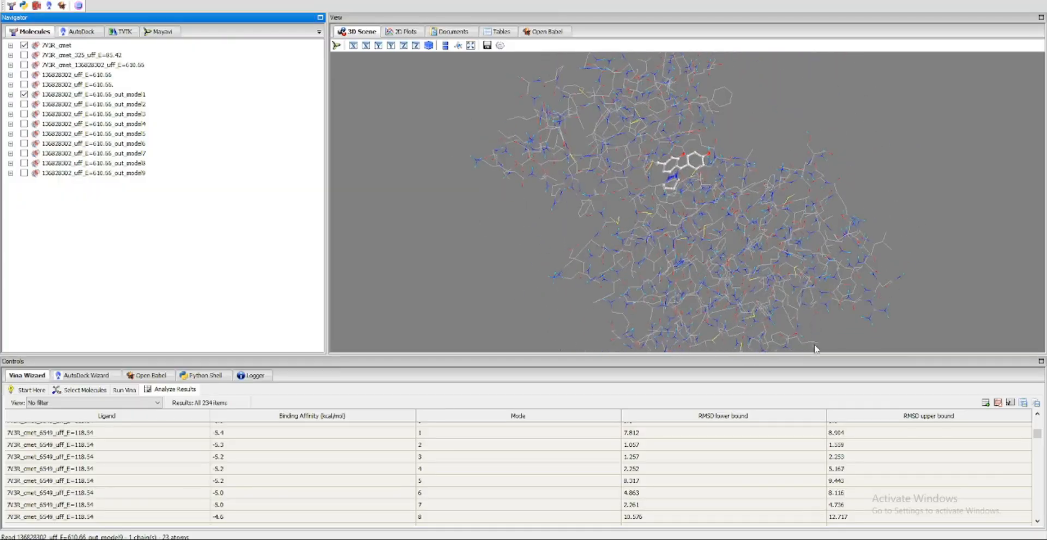
# Try the Lines display style on 136828302_uff_E=610.66_out_model1
pyautogui.rightClick(56, 95)
pyautogui.moveTo(81, 104)
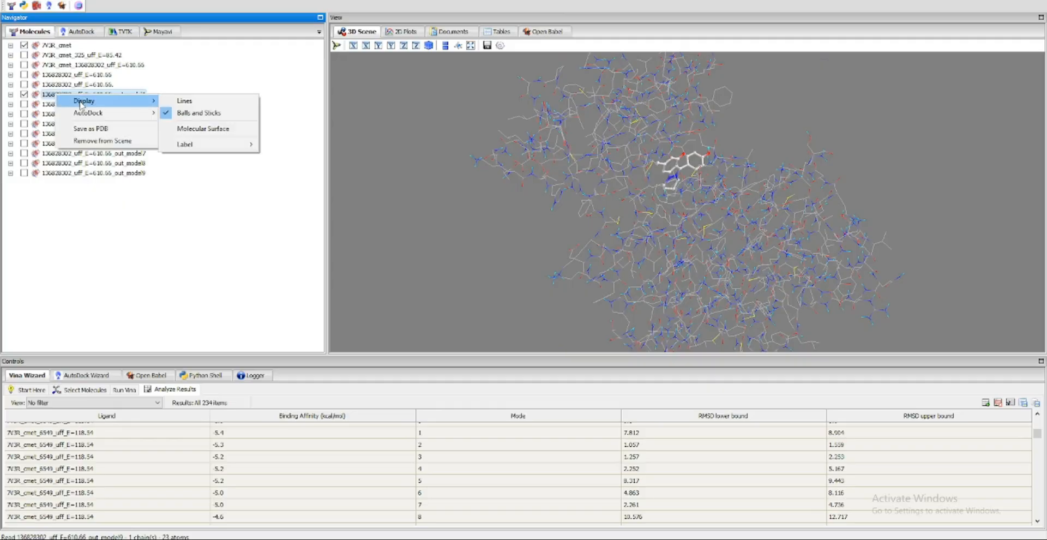
pyautogui.click(192, 101)
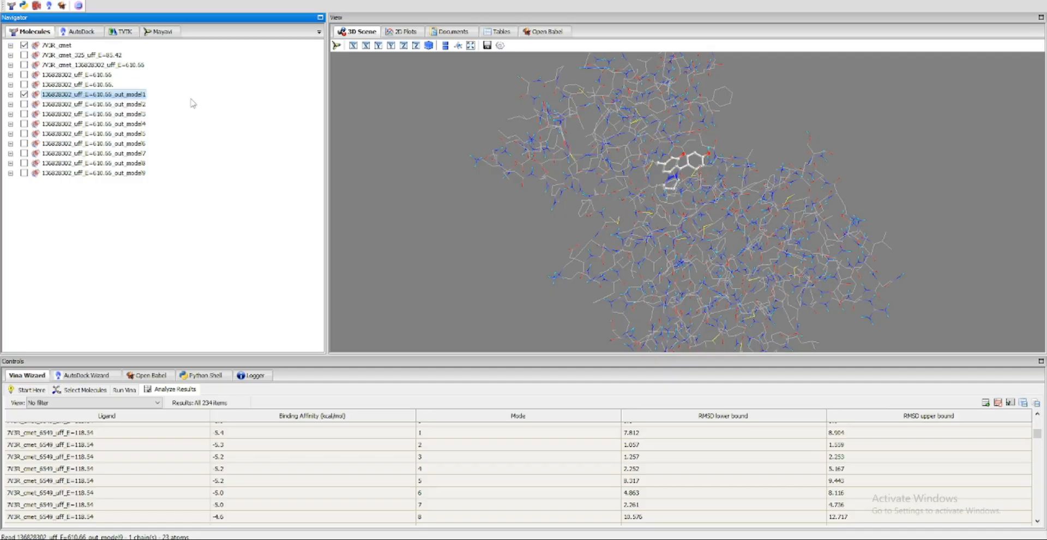
pyautogui.rightClick(140, 98)
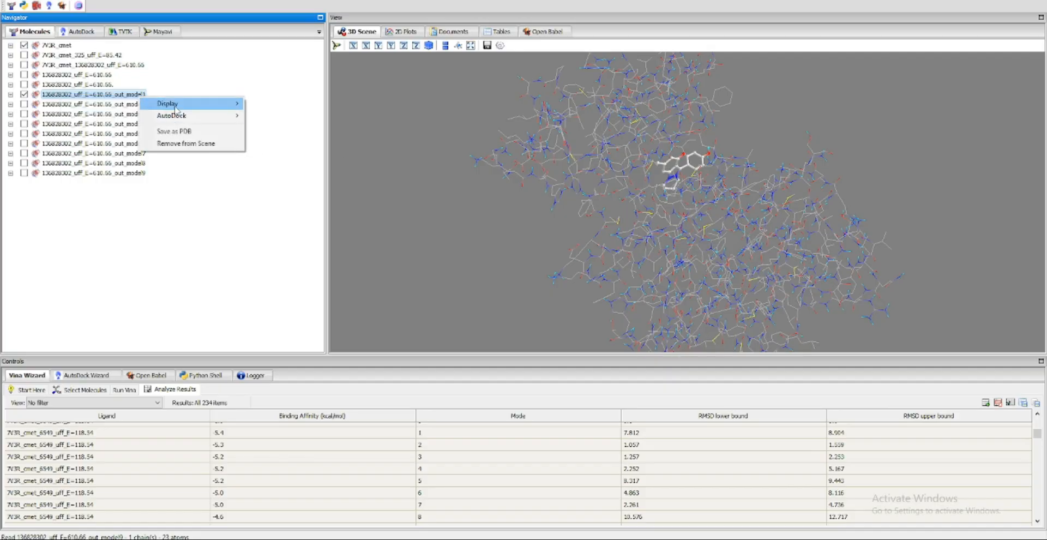
pyautogui.moveTo(180, 104)
pyautogui.click(267, 103)
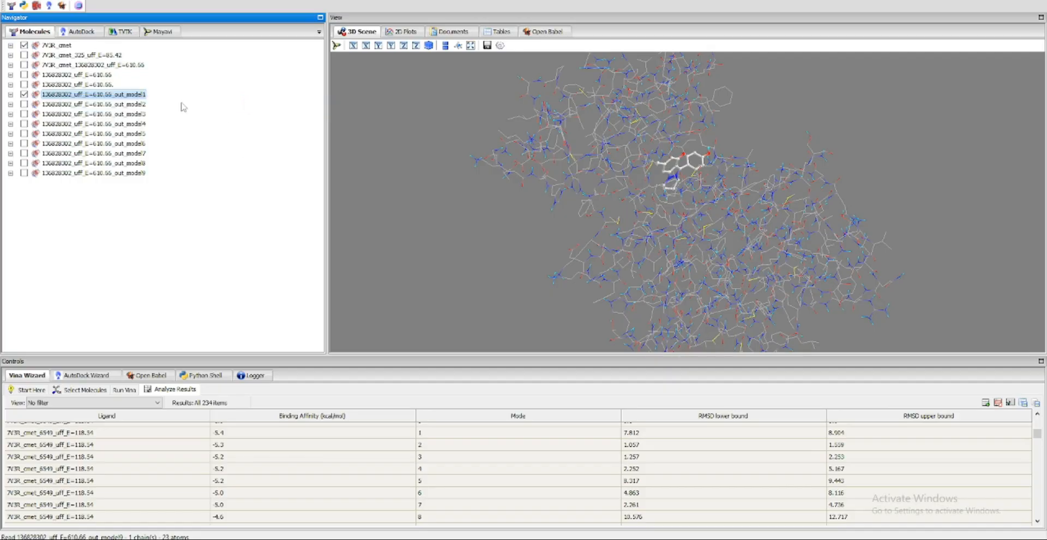
# Start saving out_model1 as a PDB and browse to the nigella sativa accepted\results folder under natural compound list\adme on drive E
pyautogui.rightClick(104, 98)
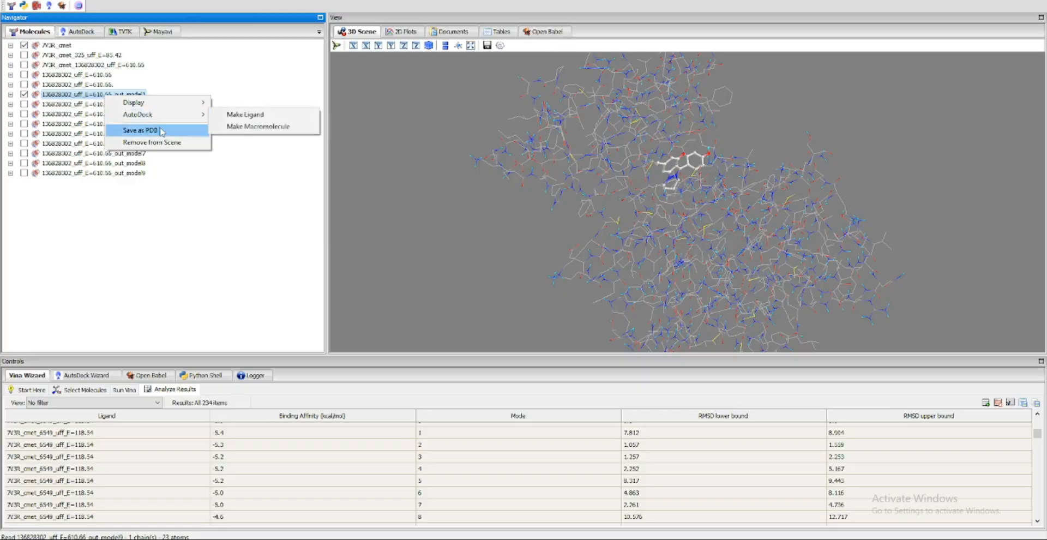
pyautogui.click(146, 131)
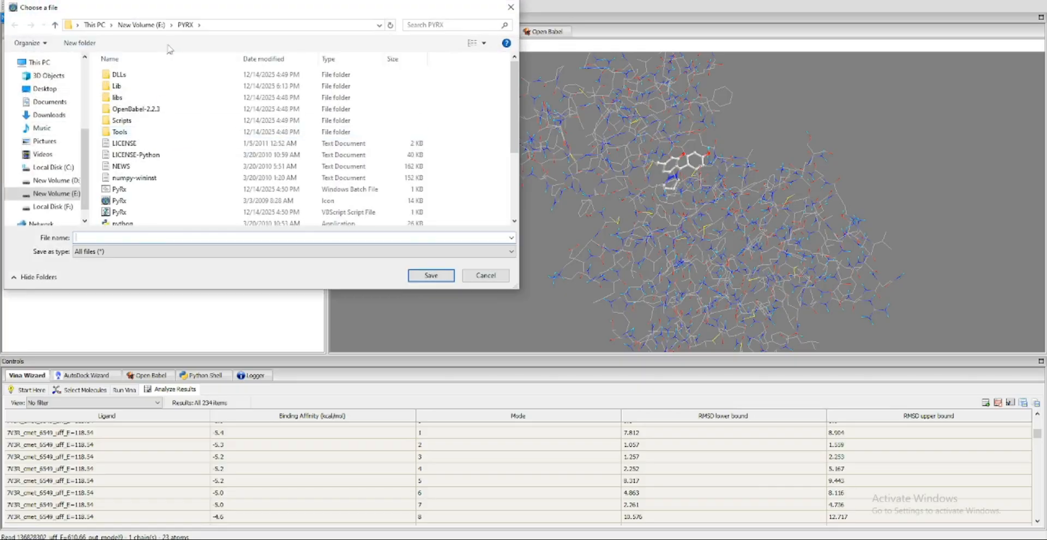
pyautogui.click(172, 25)
pyautogui.click(257, 25)
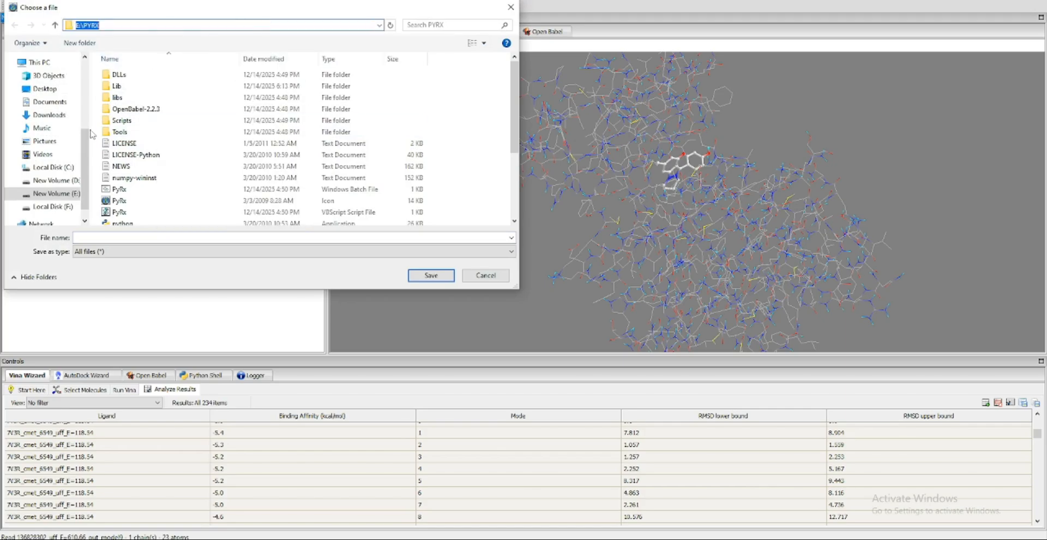
pyautogui.click(55, 192)
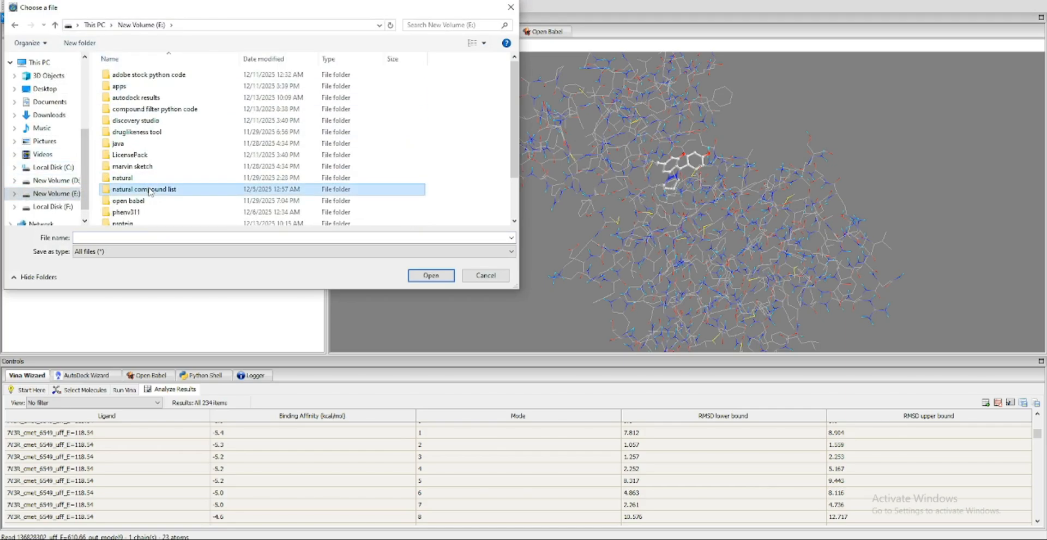
pyautogui.doubleClick(131, 187)
pyautogui.doubleClick(128, 86)
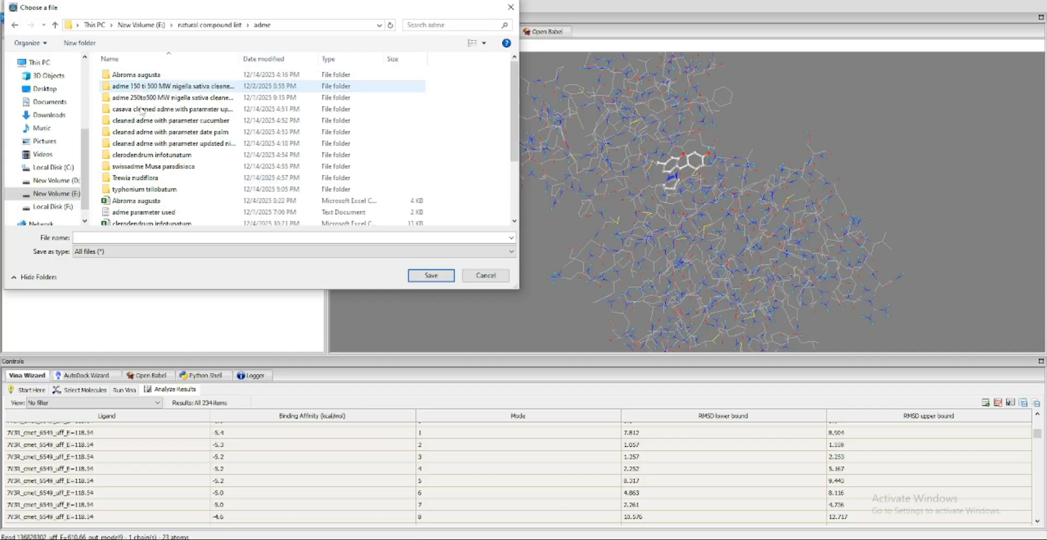
pyautogui.doubleClick(208, 144)
pyautogui.doubleClick(136, 76)
pyautogui.doubleClick(136, 77)
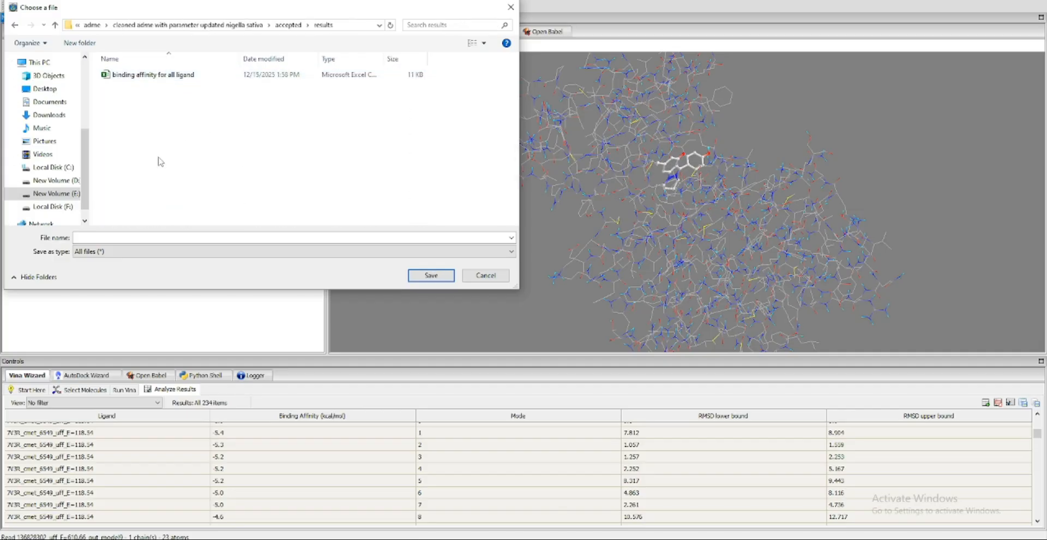
# Name the file 136828302 610.66mo1 and save it in the results folder
pyautogui.click(114, 252)
pyautogui.click(115, 251)
pyautogui.moveTo(215, 9); pyautogui.dragTo(501, 31)
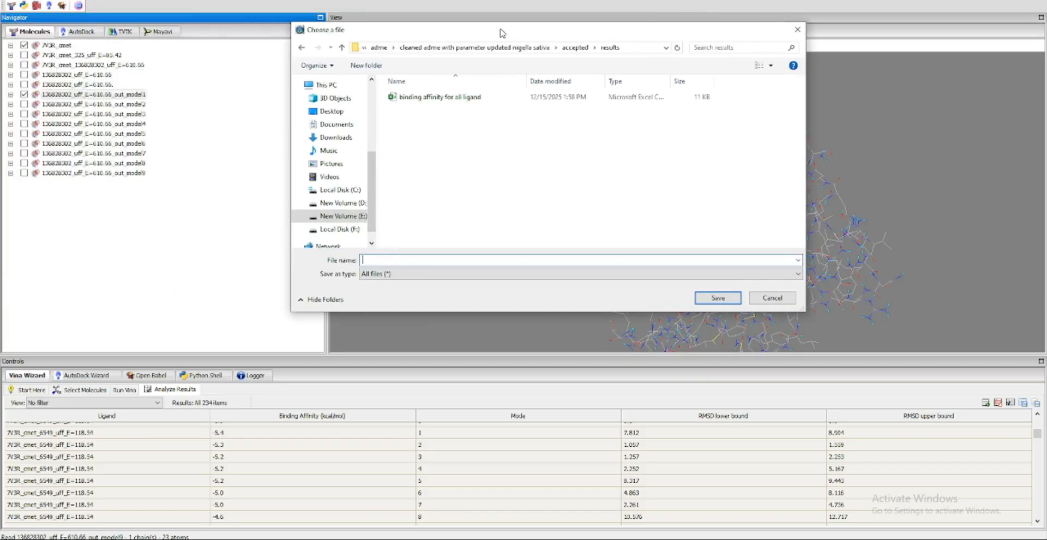
pyautogui.click(100, 96)
pyautogui.press('Return')
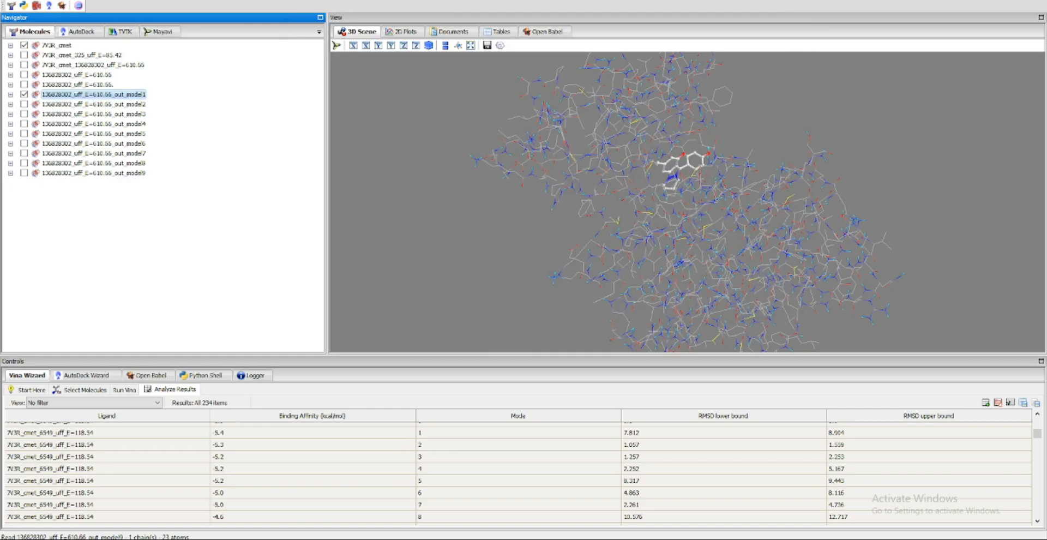
# Launch PyMOL
pyautogui.press('super')
pyautogui.write('py')
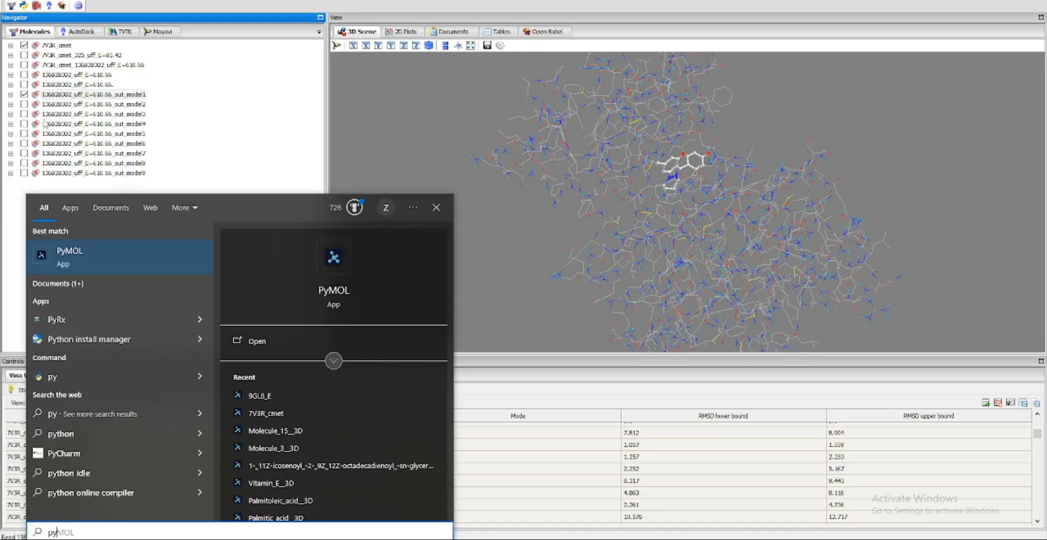
pyautogui.click(89, 252)
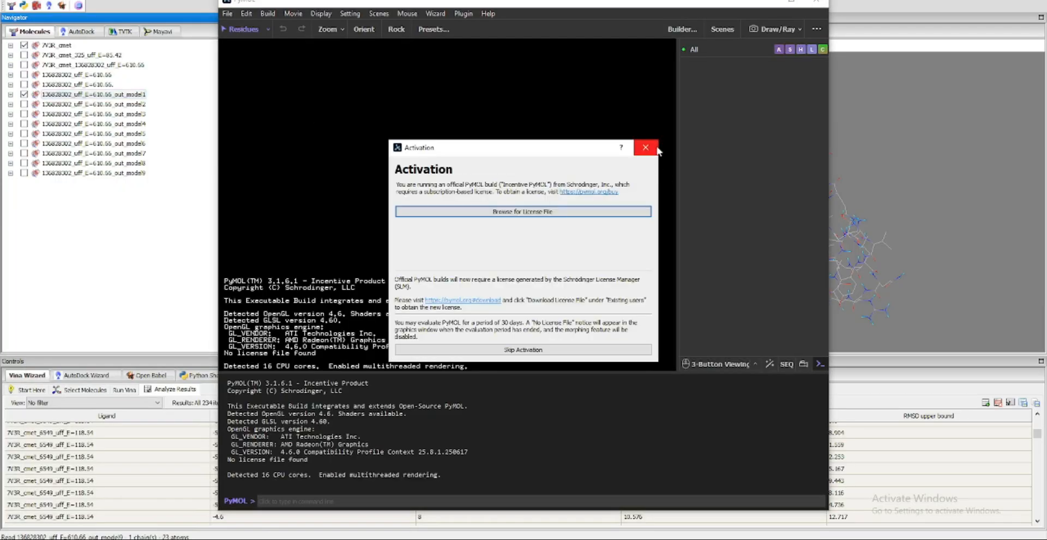
pyautogui.click(646, 147)
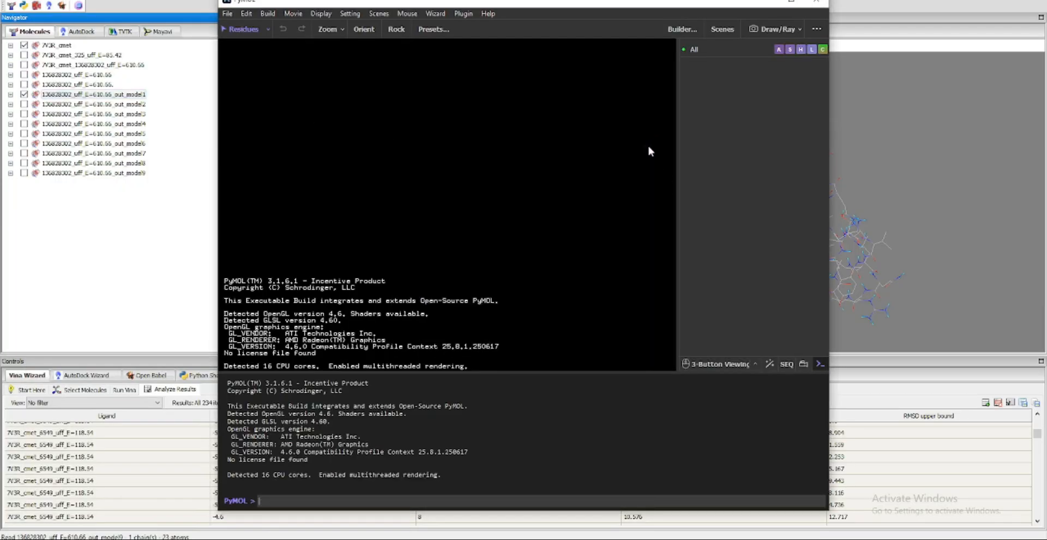
# Open the results folder in File Explorer and try to load 136828302 610.66mo1 into PyMOL
pyautogui.click(218, 539)
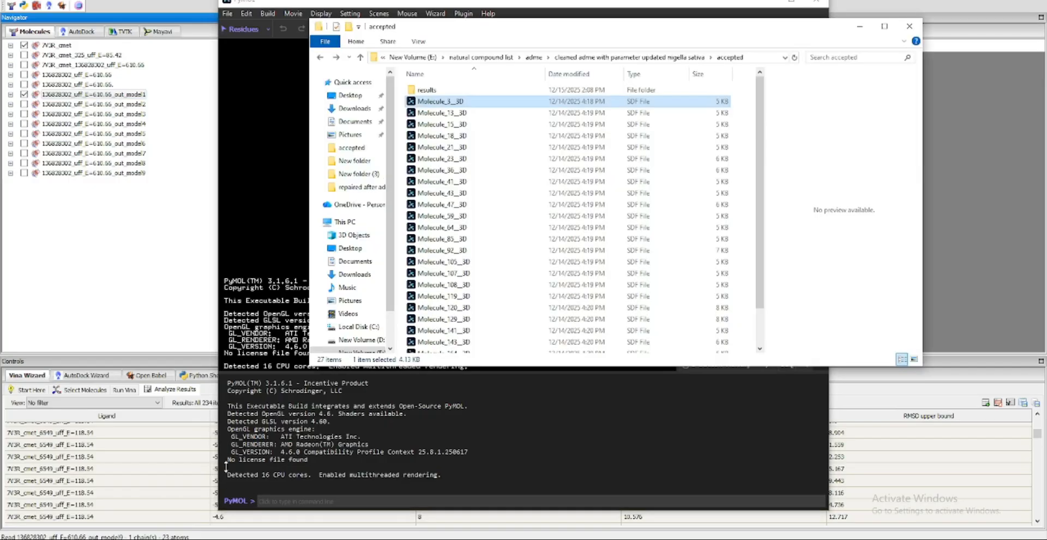
pyautogui.doubleClick(414, 91)
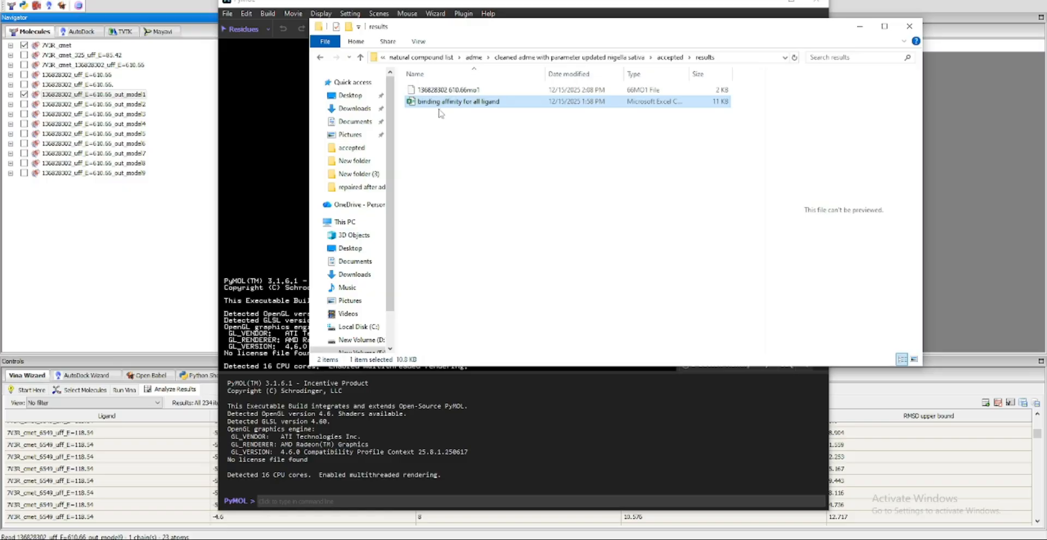
pyautogui.moveTo(436, 90); pyautogui.dragTo(254, 128)
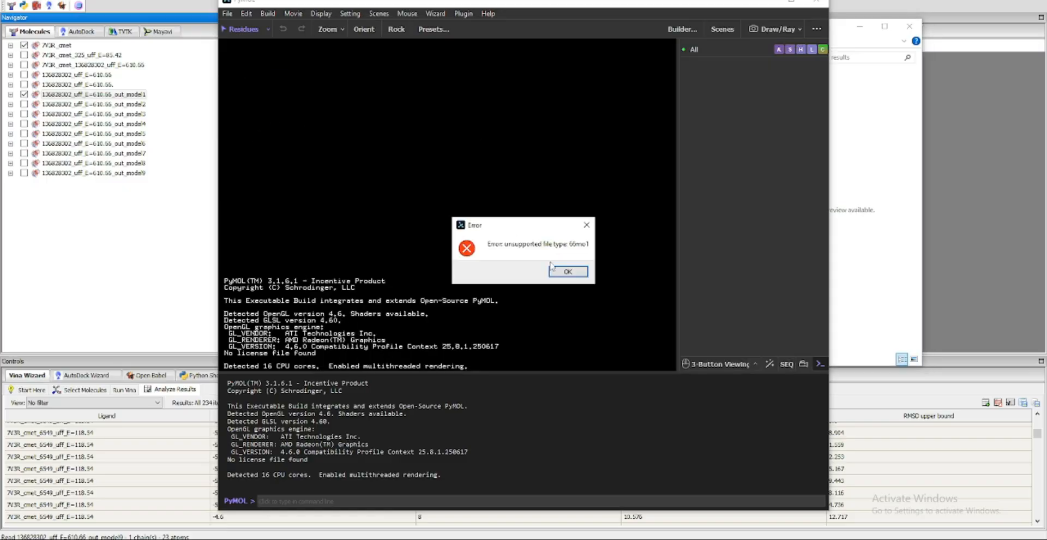
pyautogui.click(553, 269)
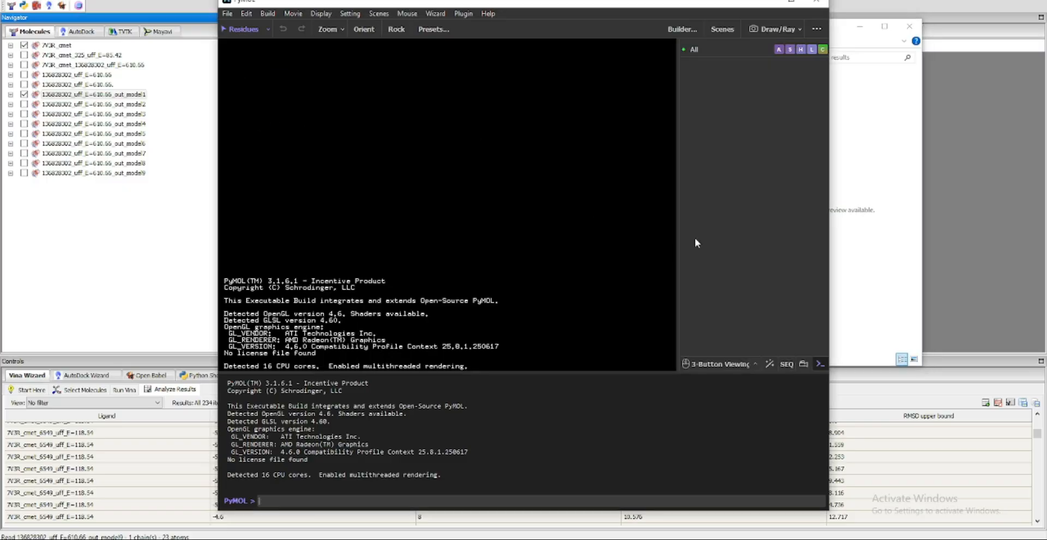
# Delete the file 136828302 610.66mo1 from the results folder
pyautogui.click(876, 130)
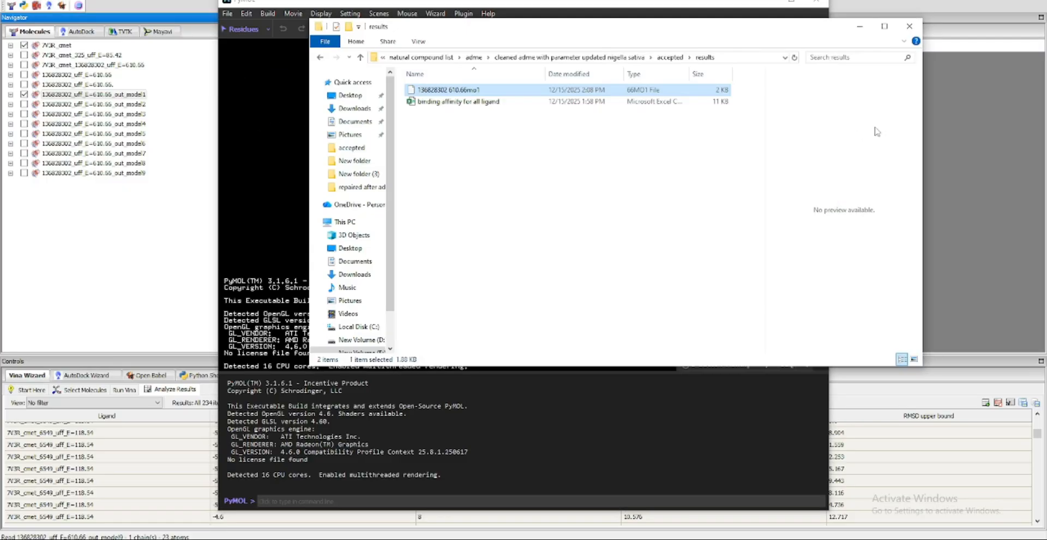
pyautogui.rightClick(635, 93)
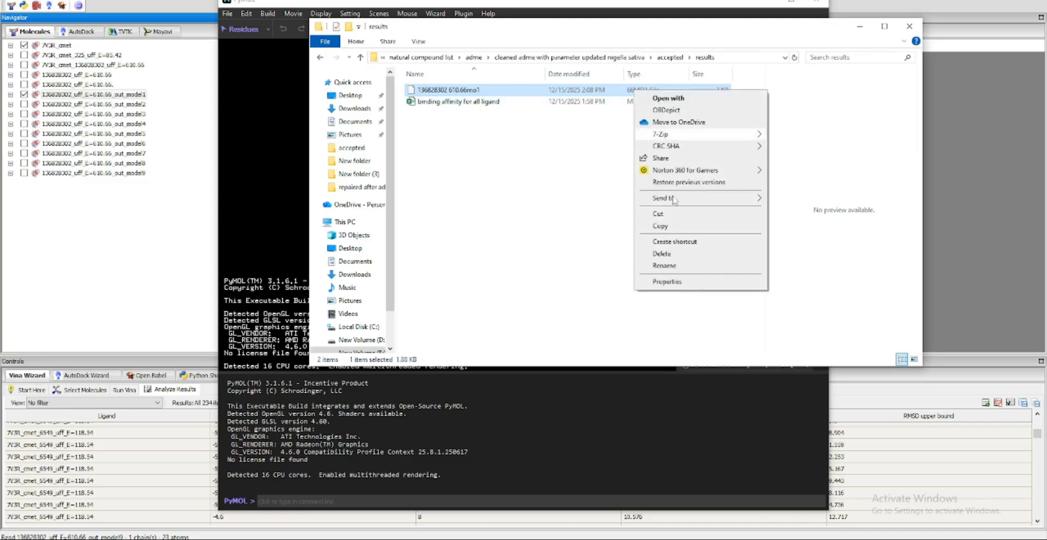
pyautogui.click(662, 254)
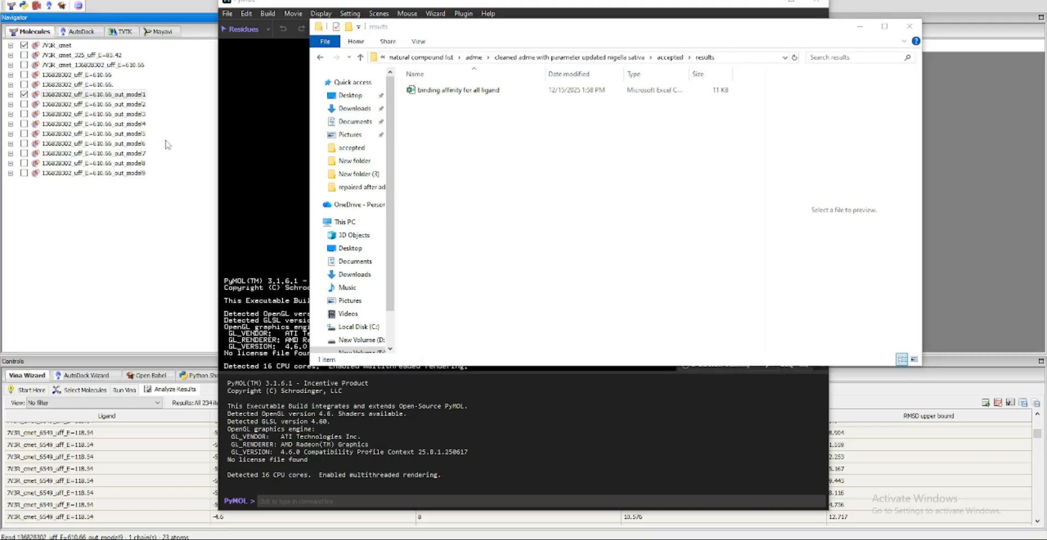
# Switch back to PyRx, start exporting out_model1 as a PDB again, and browse to the nigella sativa accepted\results folder
pyautogui.rightClick(91, 95)
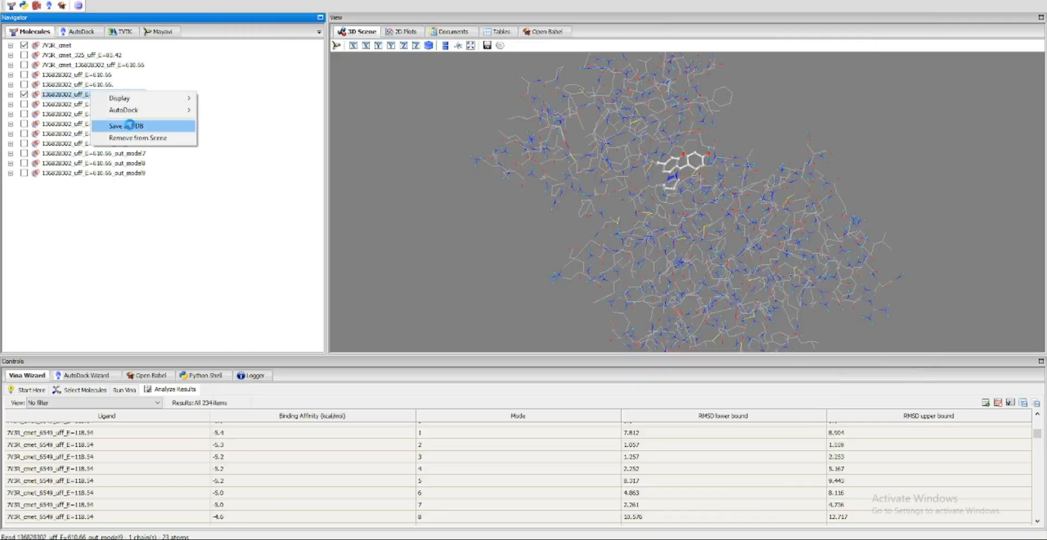
pyautogui.click(129, 126)
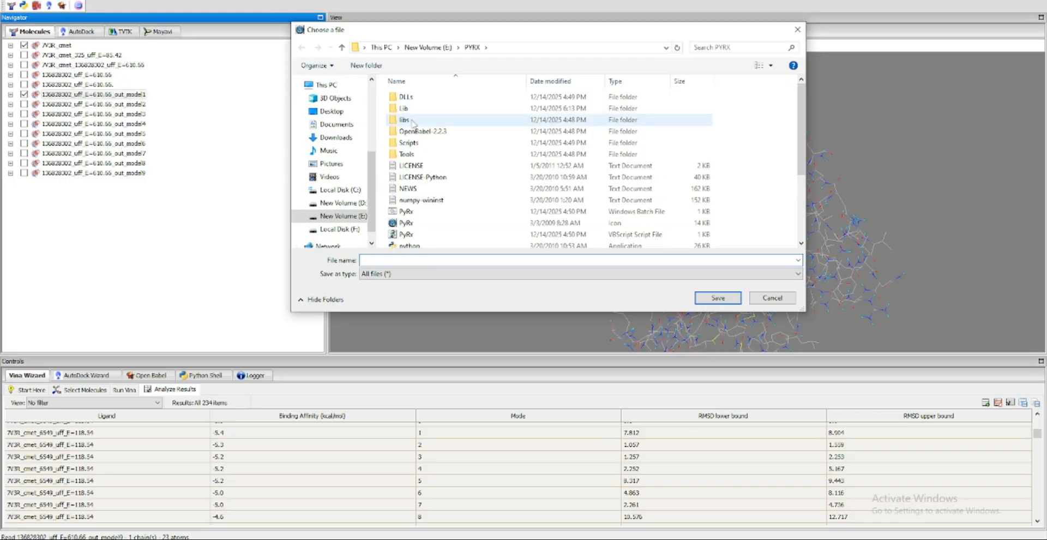
pyautogui.click(433, 47)
pyautogui.click(424, 212)
pyautogui.doubleClick(424, 211)
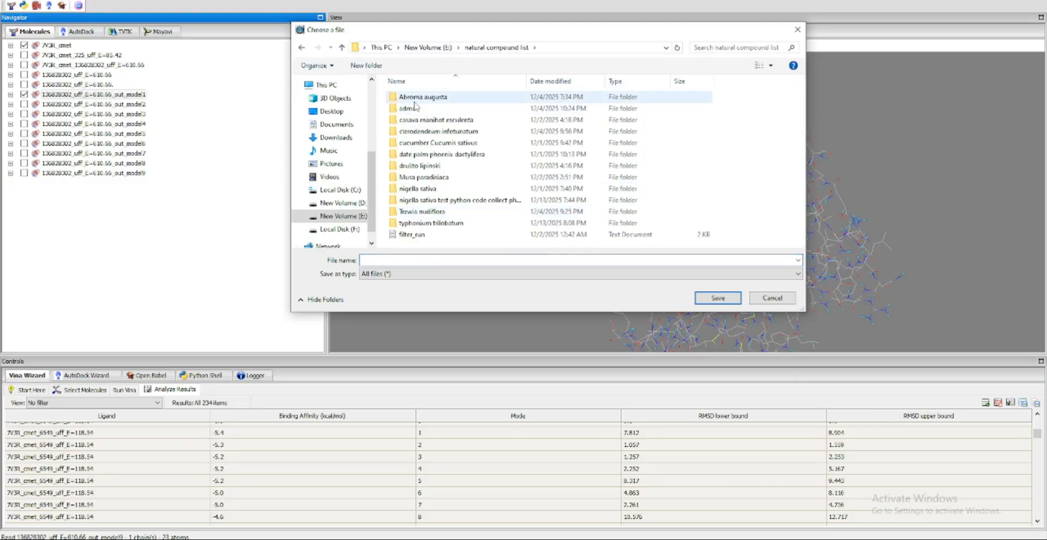
pyautogui.click(429, 109)
pyautogui.doubleClick(429, 109)
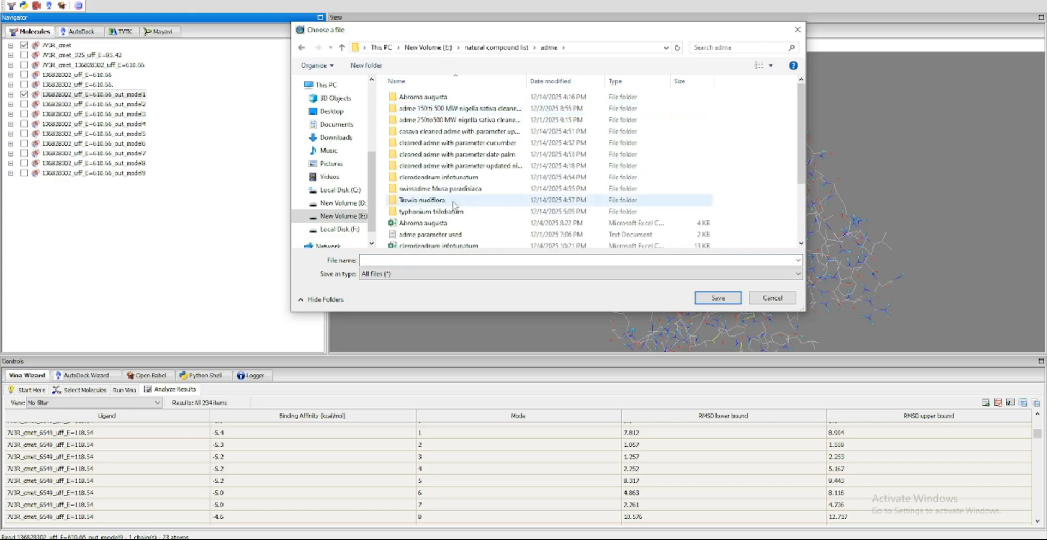
pyautogui.doubleClick(430, 171)
pyautogui.click(420, 97)
pyautogui.doubleClick(420, 98)
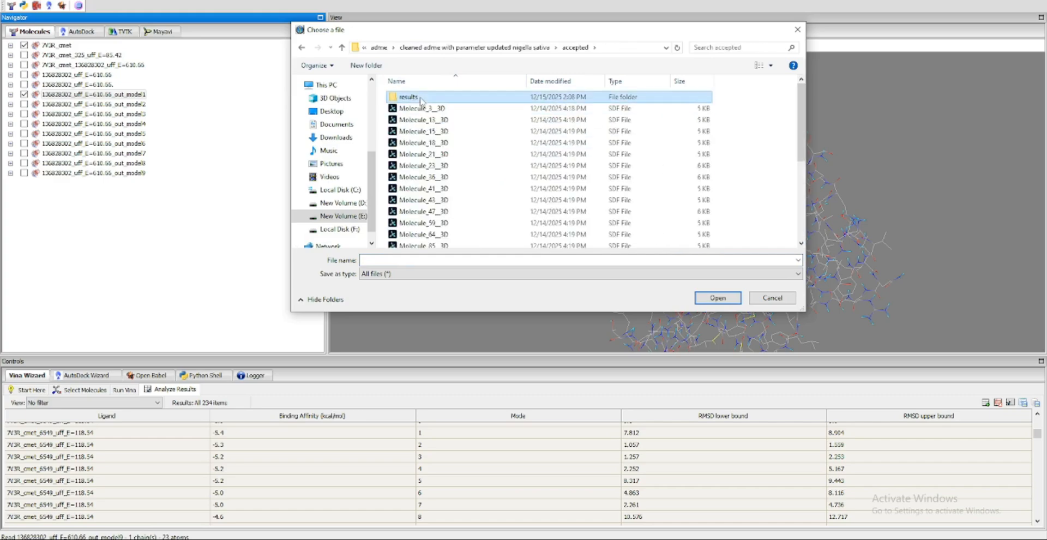
pyautogui.doubleClick(420, 97)
# Name the exported pose 610 and save it in the results folder
pyautogui.click(390, 260)
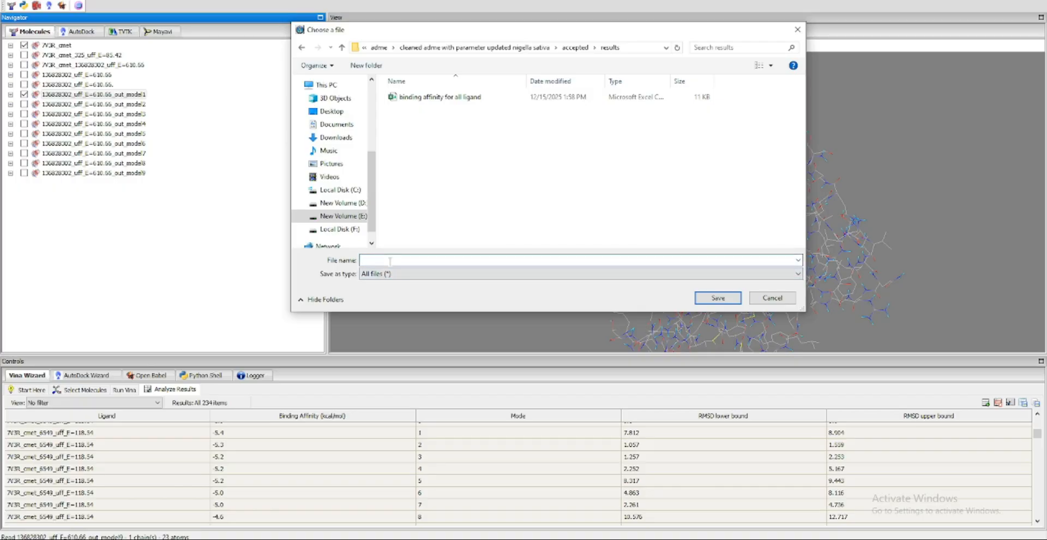
pyautogui.write('61066')
pyautogui.click(735, 297)
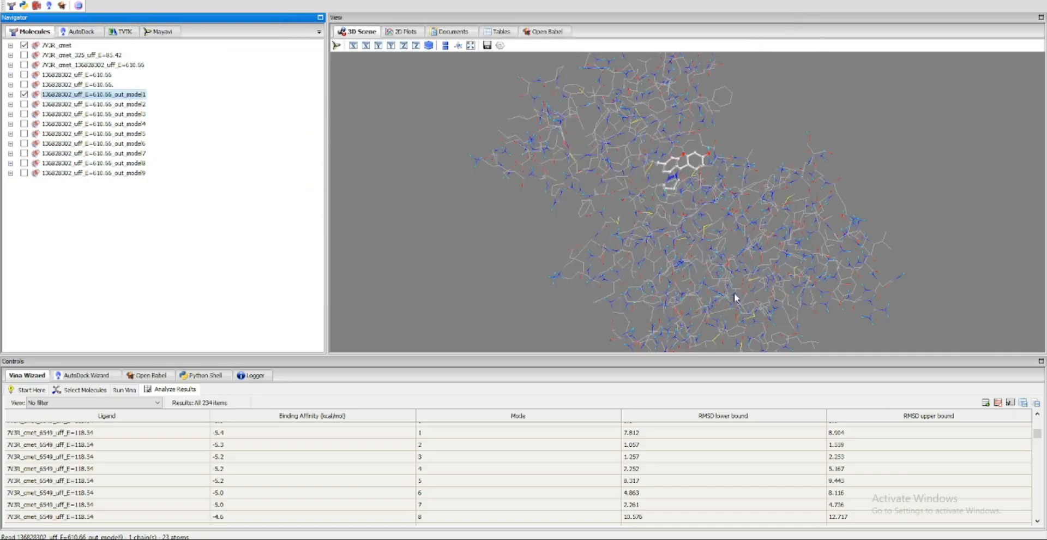
# Load the exported ligand pose 61066 from the results folder into PyMOL
pyautogui.hotkey('alt', 'Tab')
pyautogui.click(451, 91)
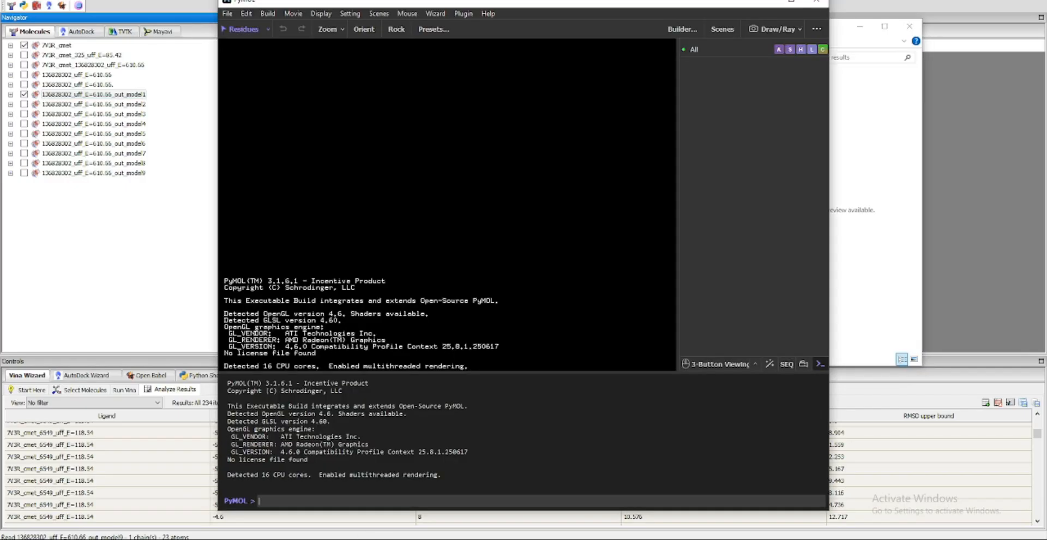
pyautogui.hotkey('alt', 'Tab')
pyautogui.moveTo(470, 91); pyautogui.dragTo(259, 131)
pyautogui.click(339, 4)
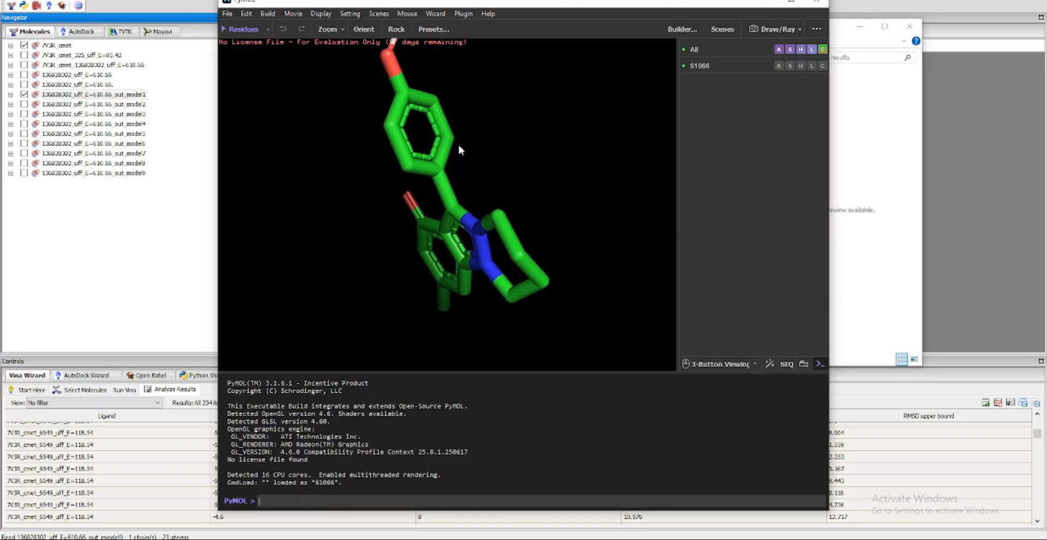
pyautogui.moveTo(457, 142); pyautogui.dragTo(673, 288)
# Load 7V3R_cmet into PyMOL from the protein\repaired after adding charges and hydrogen in autodock folder on New Volume (E:)
pyautogui.click(879, 176)
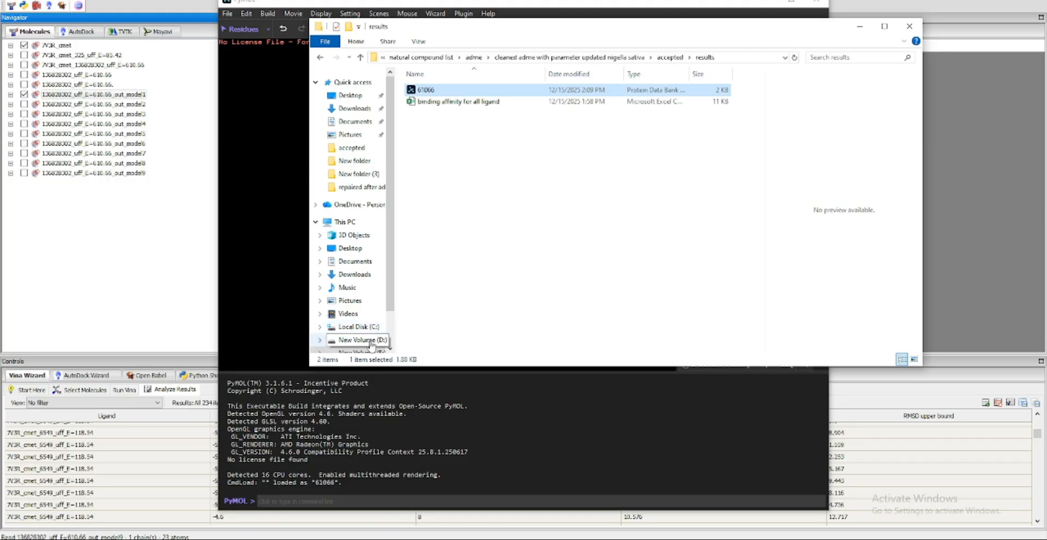
pyautogui.click(357, 350)
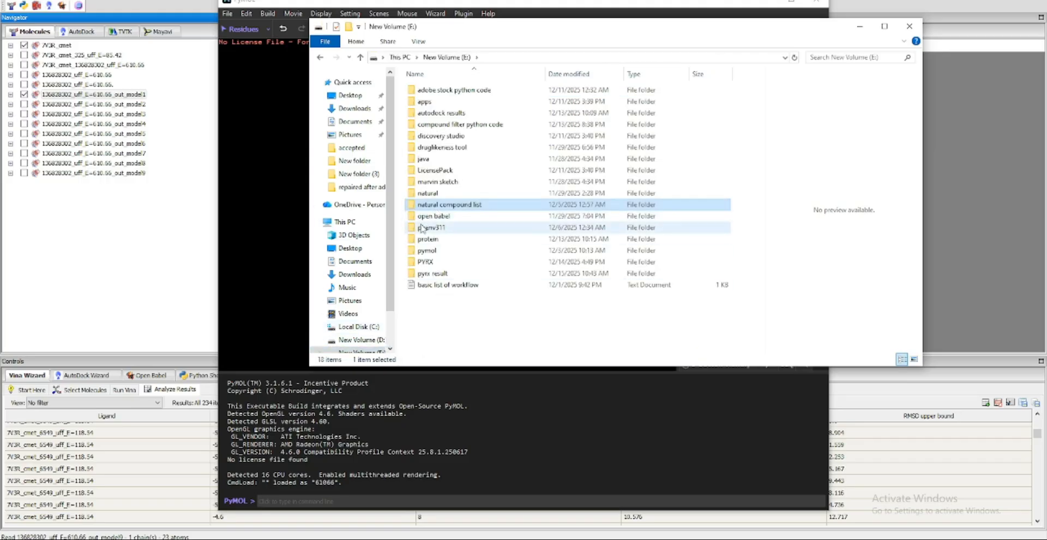
pyautogui.doubleClick(428, 239)
pyautogui.doubleClick(431, 124)
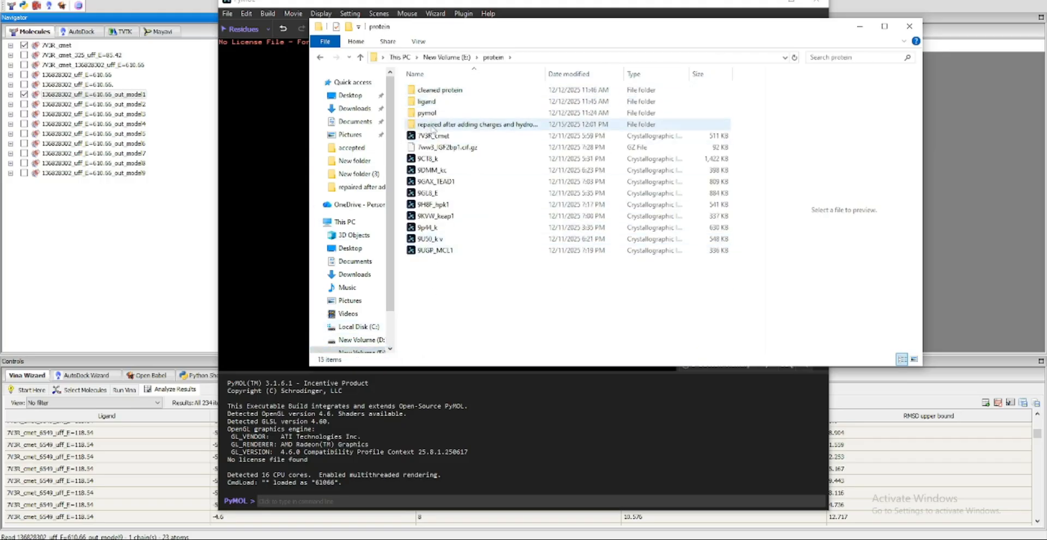
pyautogui.click(432, 91)
pyautogui.moveTo(432, 92); pyautogui.dragTo(272, 149)
pyautogui.click(272, 149)
# Examine how ligand 61066 sits inside the 7V3R_cmet protein, undoing any accidental residue selection
pyautogui.moveTo(522, 308); pyautogui.dragTo(531, 337)
pyautogui.click(458, 228)
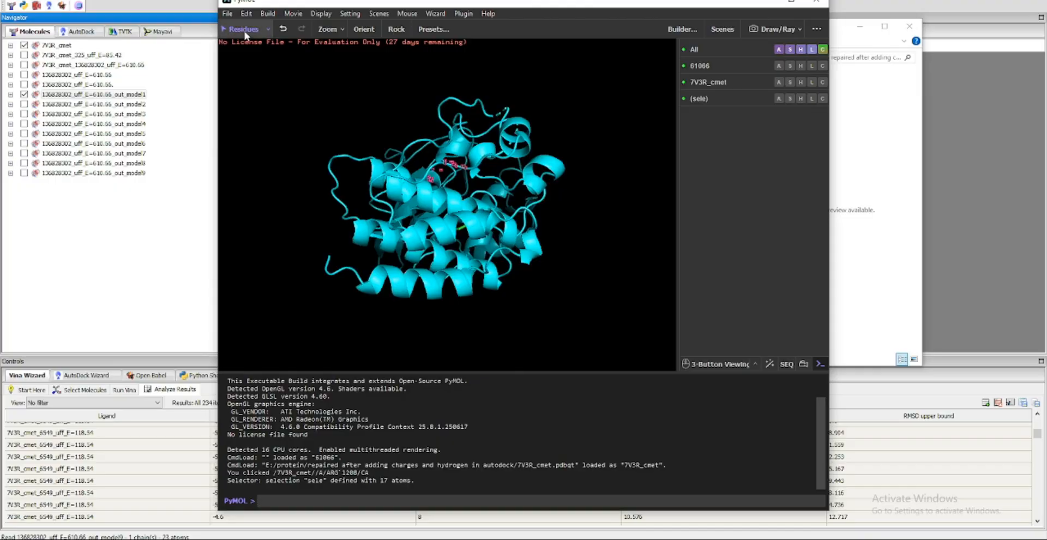
pyautogui.click(282, 29)
pyautogui.click(282, 29)
pyautogui.moveTo(497, 192); pyautogui.dragTo(405, 222)
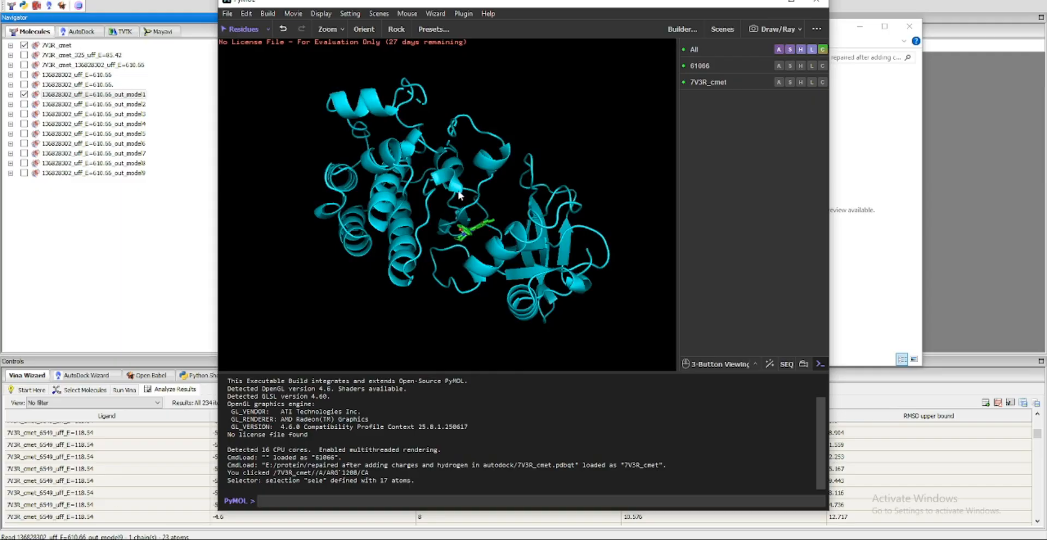
pyautogui.click(788, 30)
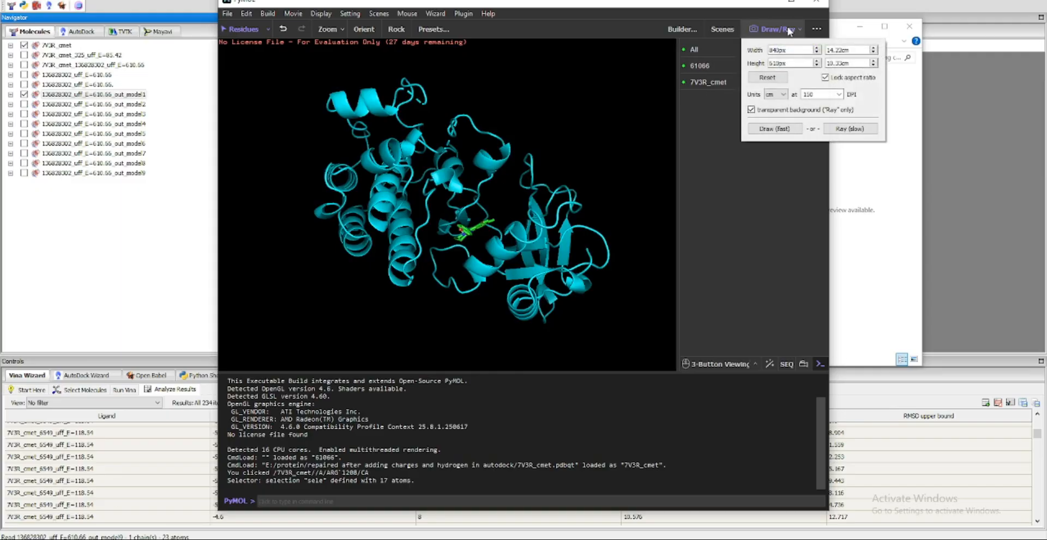
pyautogui.click(651, 276)
# Launch Discovery Studio 2025 Client and load the 7V3R_cmet protein file into it
pyautogui.press('super')
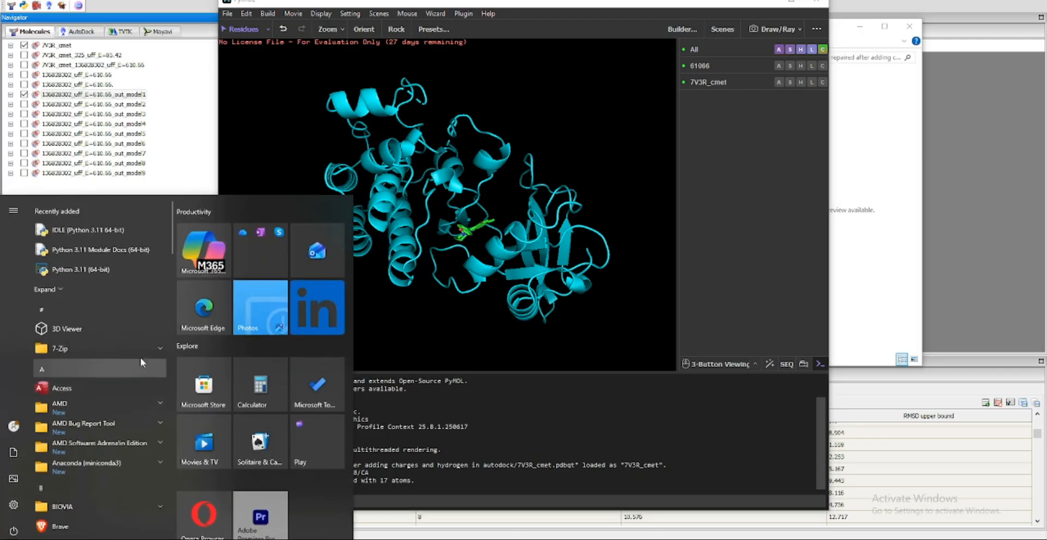
pyautogui.write('dis')
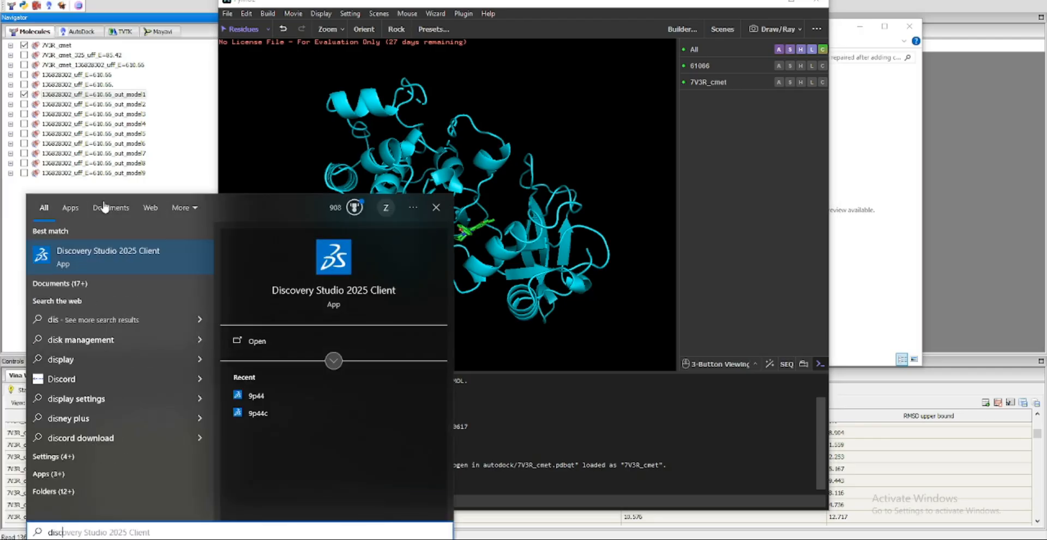
pyautogui.write('co')
pyautogui.click(125, 245)
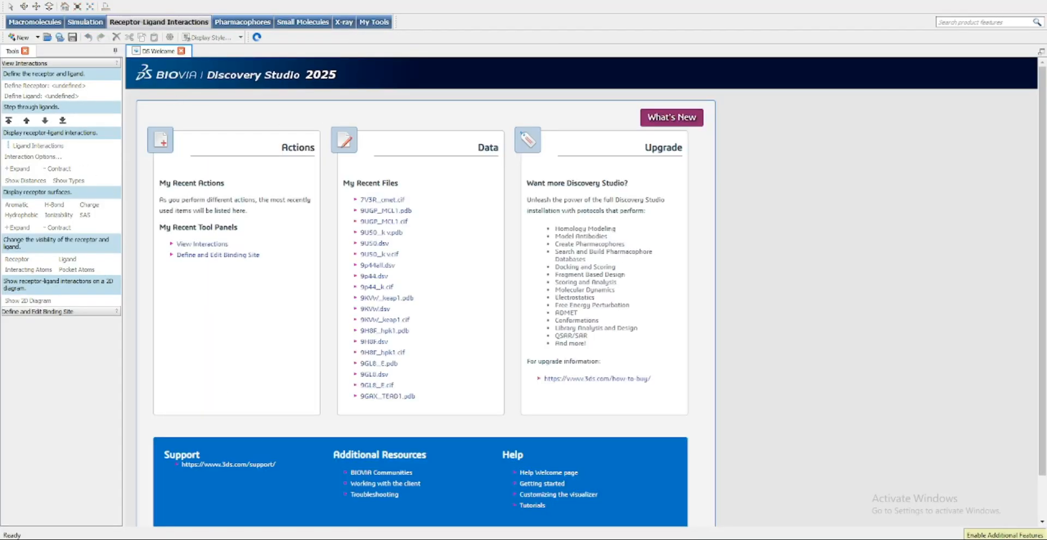
pyautogui.click(245, 539)
pyautogui.moveTo(447, 91); pyautogui.dragTo(278, 238)
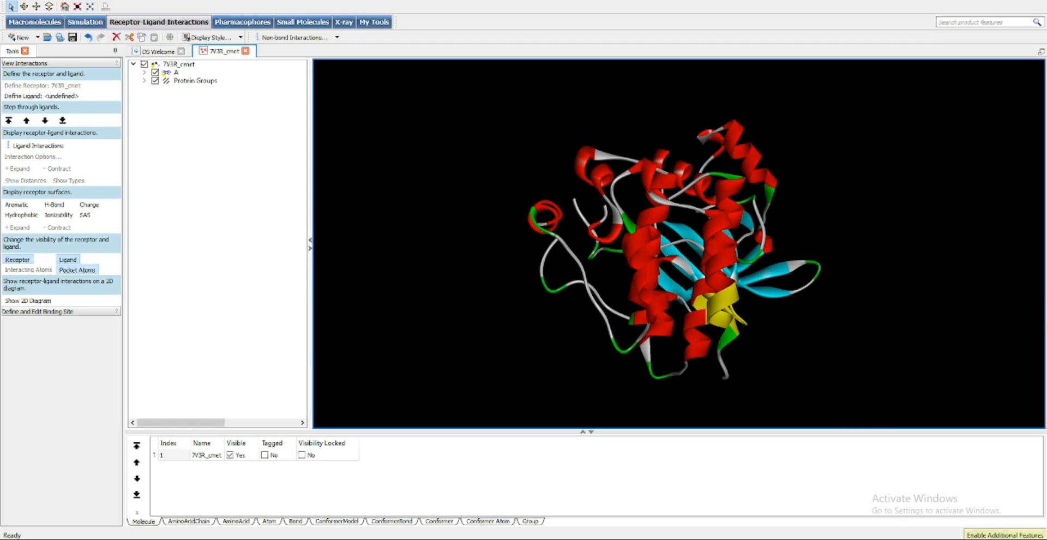
pyautogui.click(26, 8)
# Add the ligand 61066 from the nigella sativa accepted\results folder to the 7V3R_cmet view in Discovery Studio
pyautogui.click(235, 539)
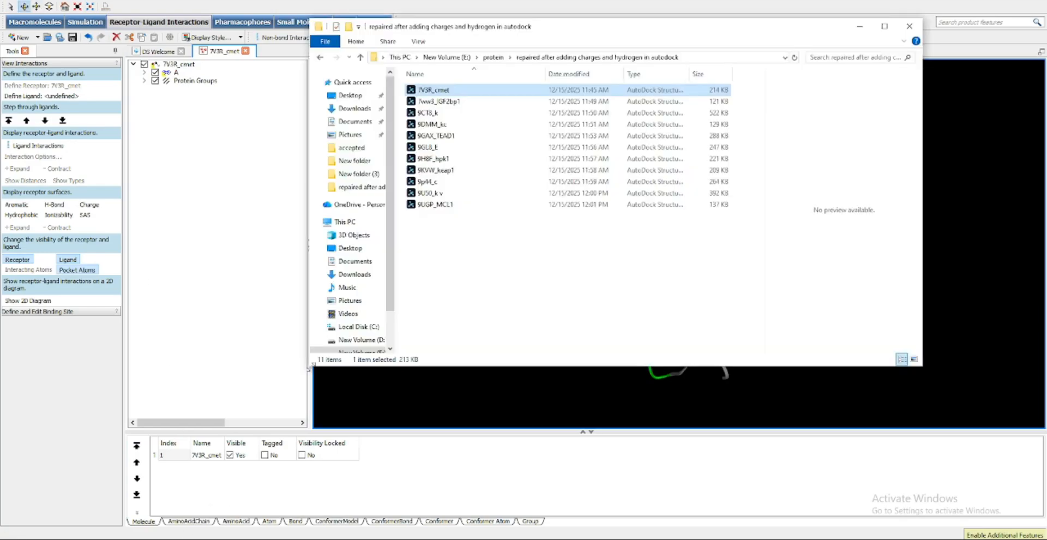
pyautogui.click(446, 57)
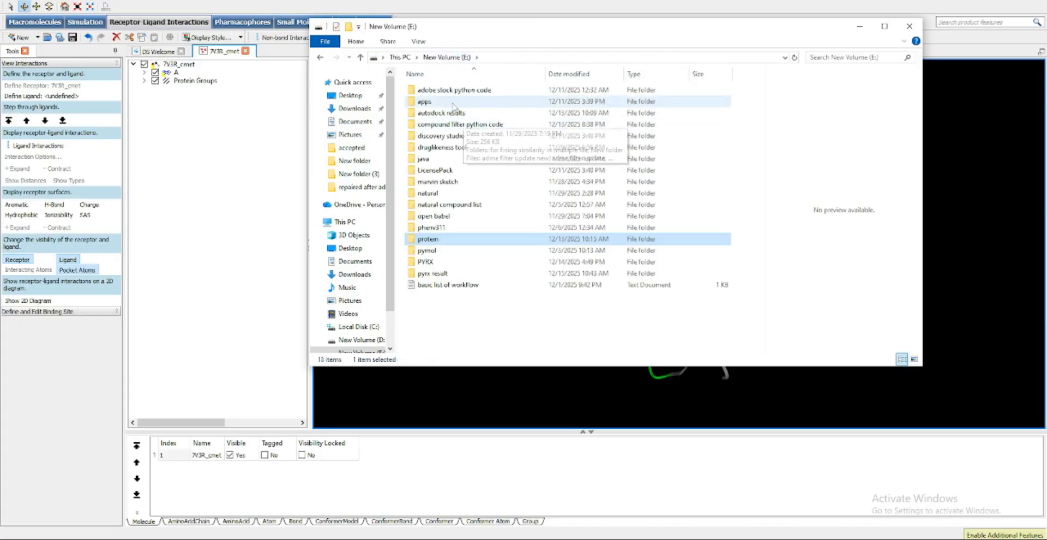
pyautogui.click(444, 208)
pyautogui.doubleClick(444, 205)
pyautogui.doubleClick(441, 102)
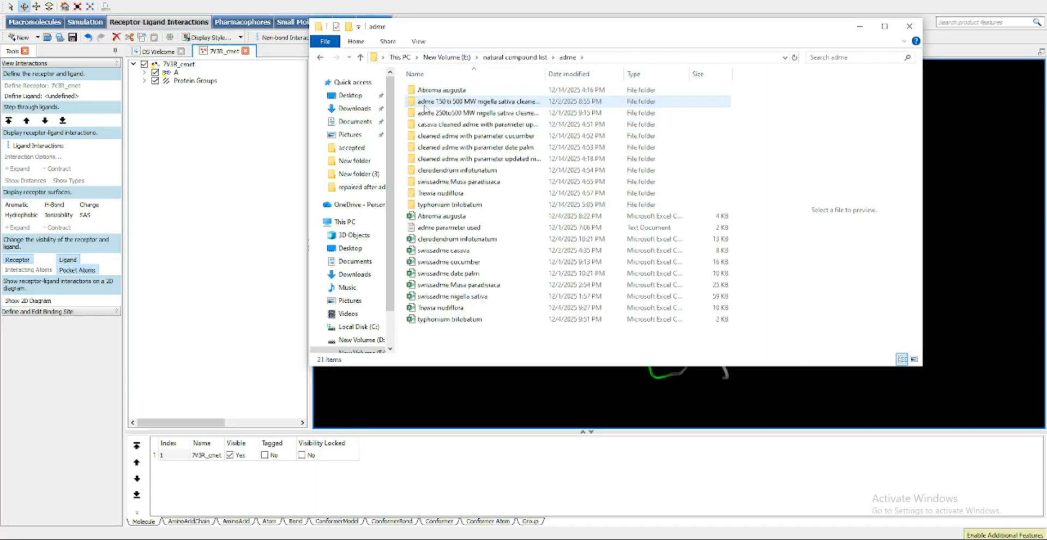
pyautogui.doubleClick(451, 158)
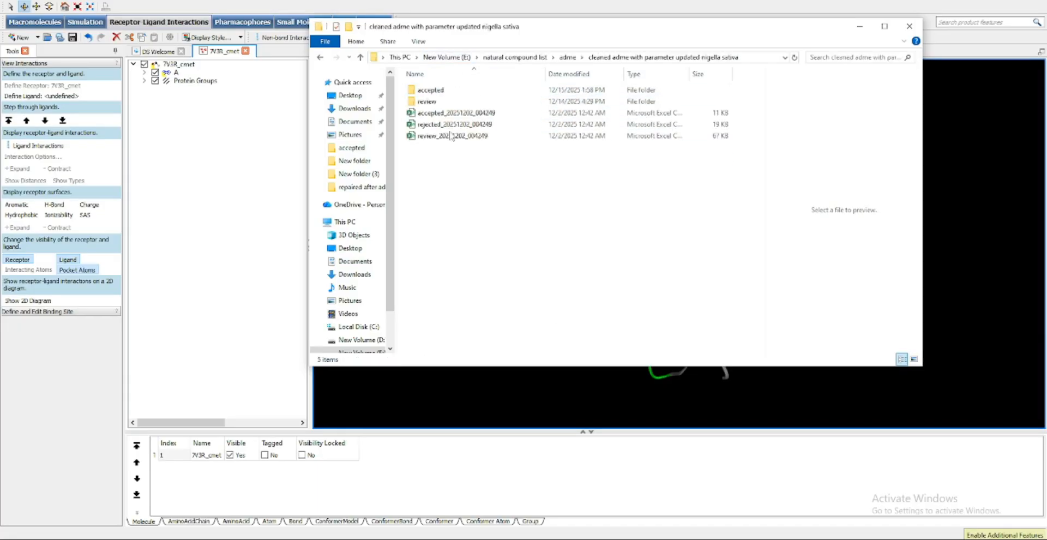
pyautogui.doubleClick(436, 90)
pyautogui.doubleClick(435, 90)
pyautogui.moveTo(434, 96); pyautogui.dragTo(993, 201)
pyautogui.moveTo(679, 298); pyautogui.dragTo(763, 338)
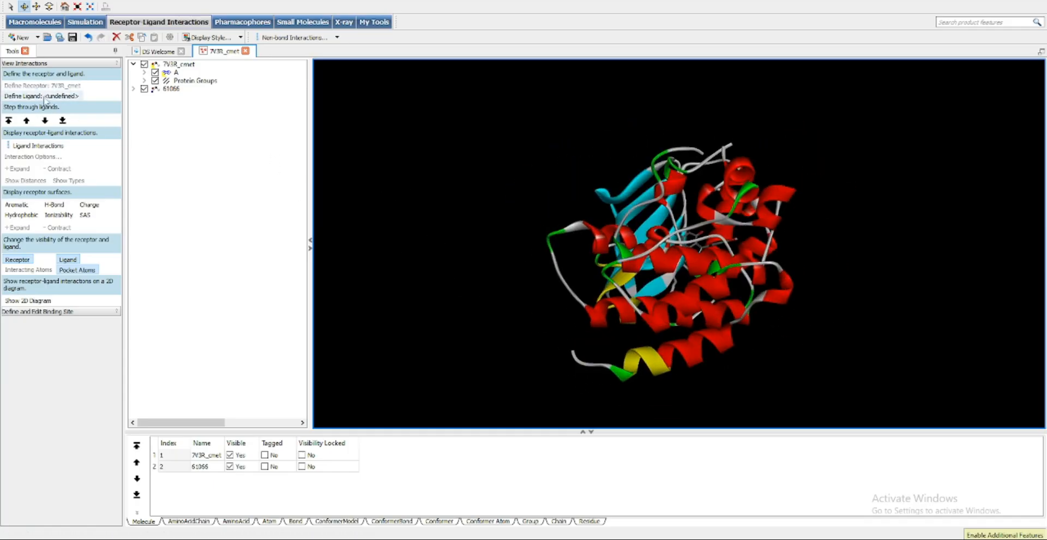
# Display the ligand interactions between 61066 and the 7V3R_cmet receptor
pyautogui.click(172, 90)
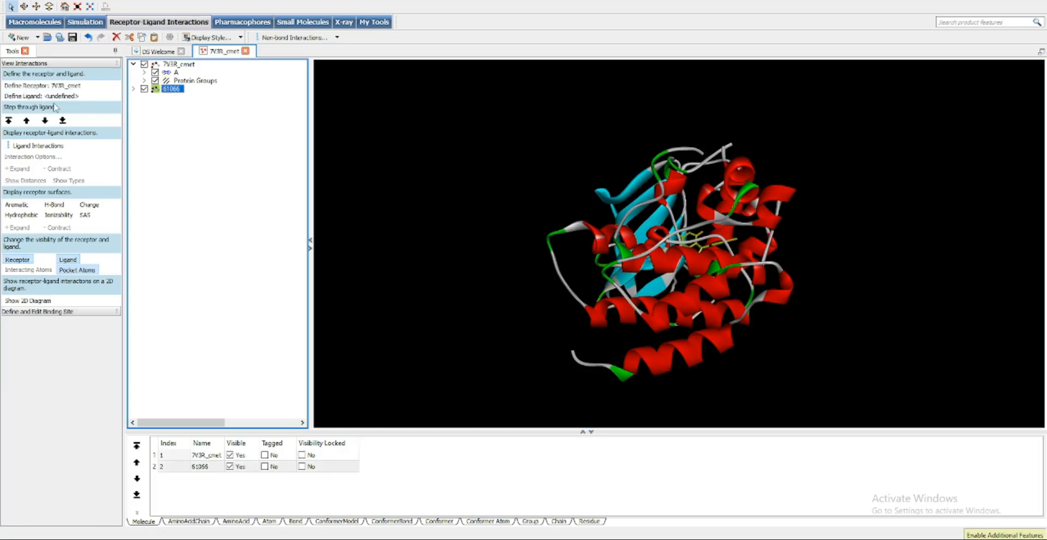
pyautogui.click(177, 65)
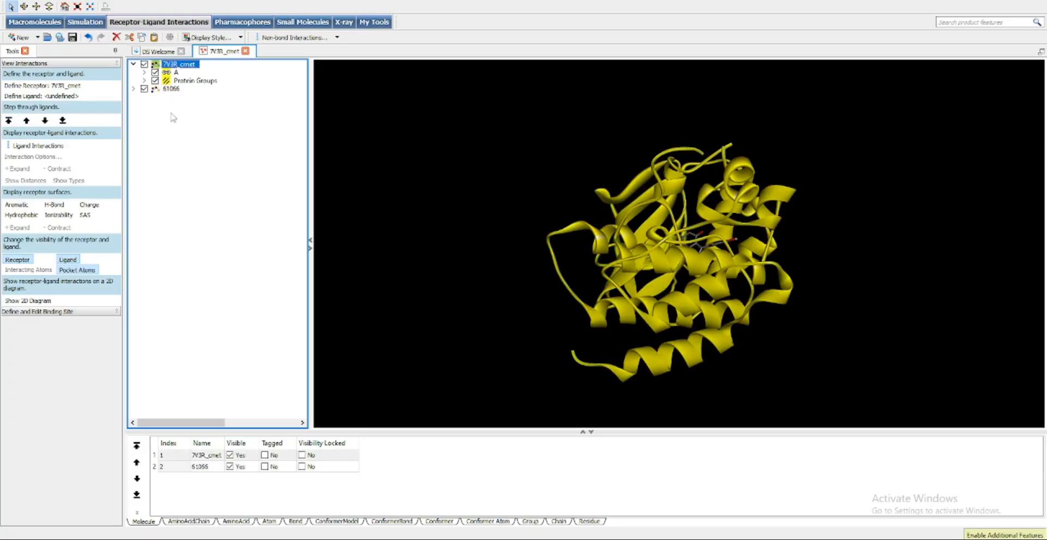
pyautogui.click(173, 89)
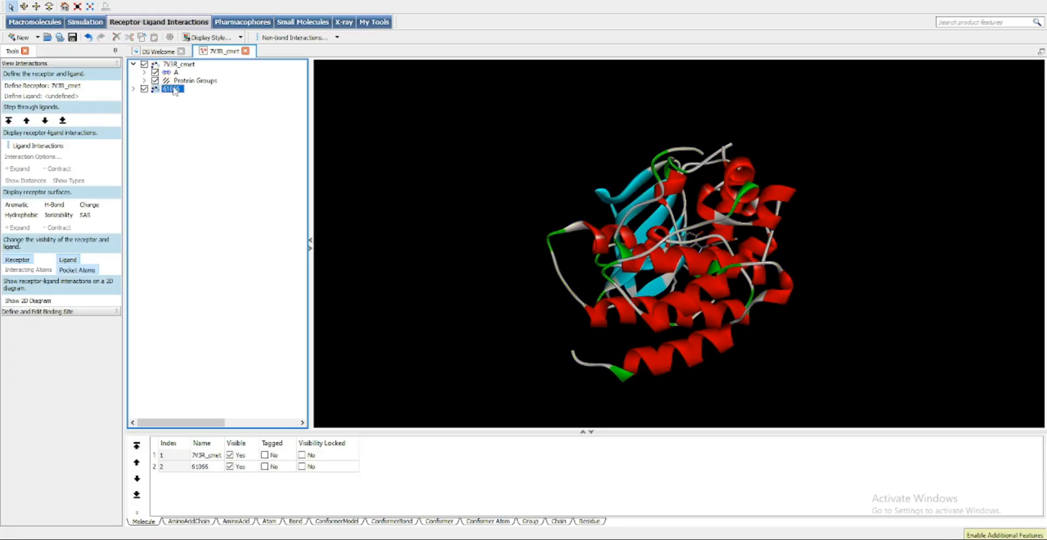
pyautogui.click(38, 145)
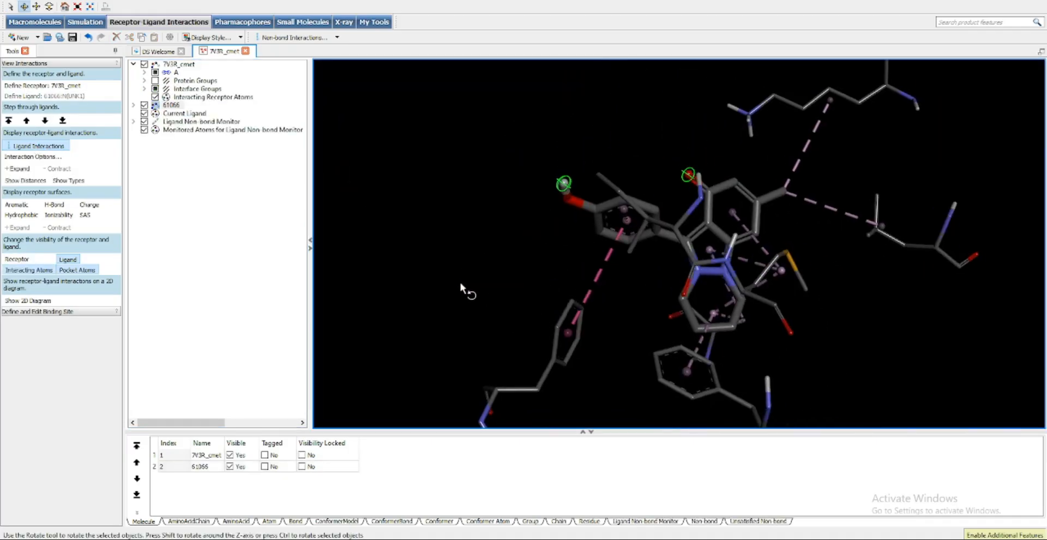
# Examine the non-bond interactions between ligand 61066 and the surrounding receptor residues from several angles
pyautogui.moveTo(459, 280); pyautogui.dragTo(662, 211)
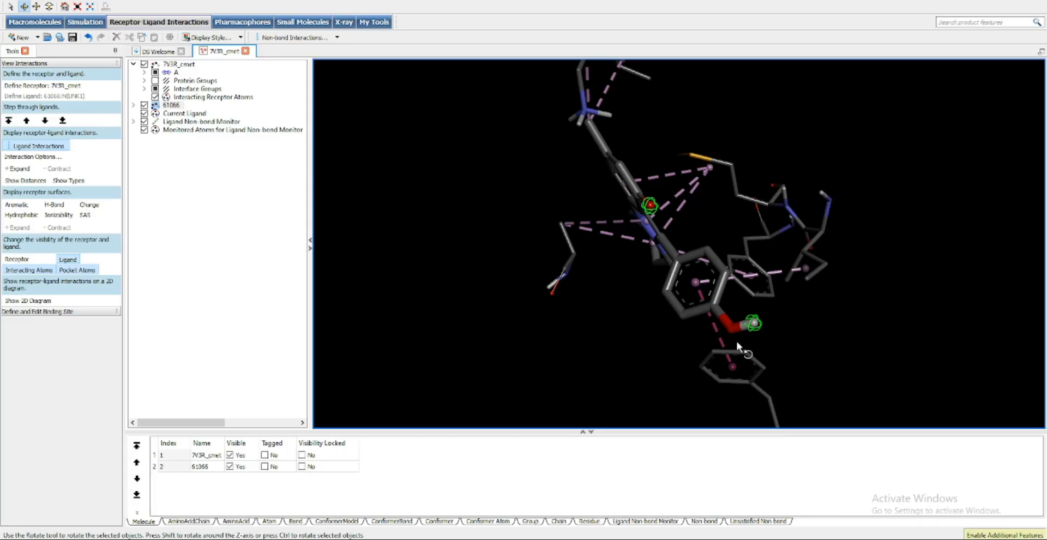
pyautogui.moveTo(763, 333); pyautogui.dragTo(696, 302)
pyautogui.moveTo(848, 315); pyautogui.dragTo(685, 297)
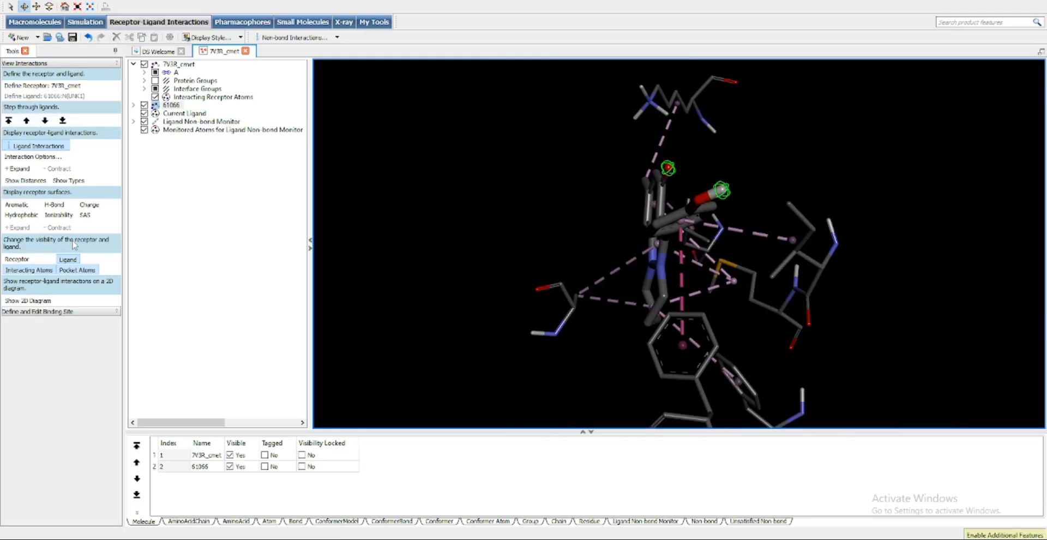
pyautogui.moveTo(490, 327); pyautogui.dragTo(720, 278)
pyautogui.moveTo(649, 232); pyautogui.dragTo(695, 267)
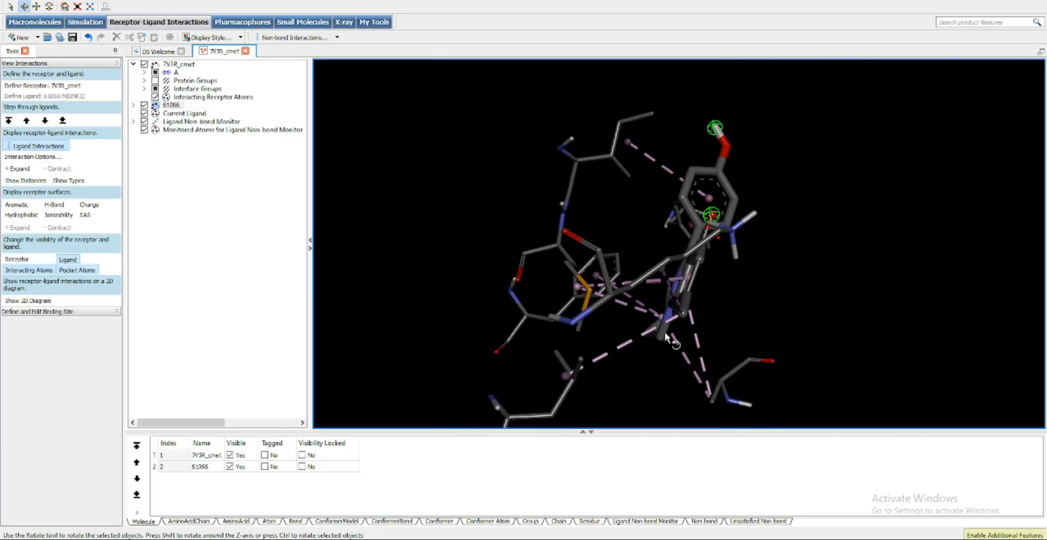
pyautogui.moveTo(665, 338); pyautogui.dragTo(813, 245)
pyautogui.moveTo(681, 282); pyautogui.dragTo(930, 356)
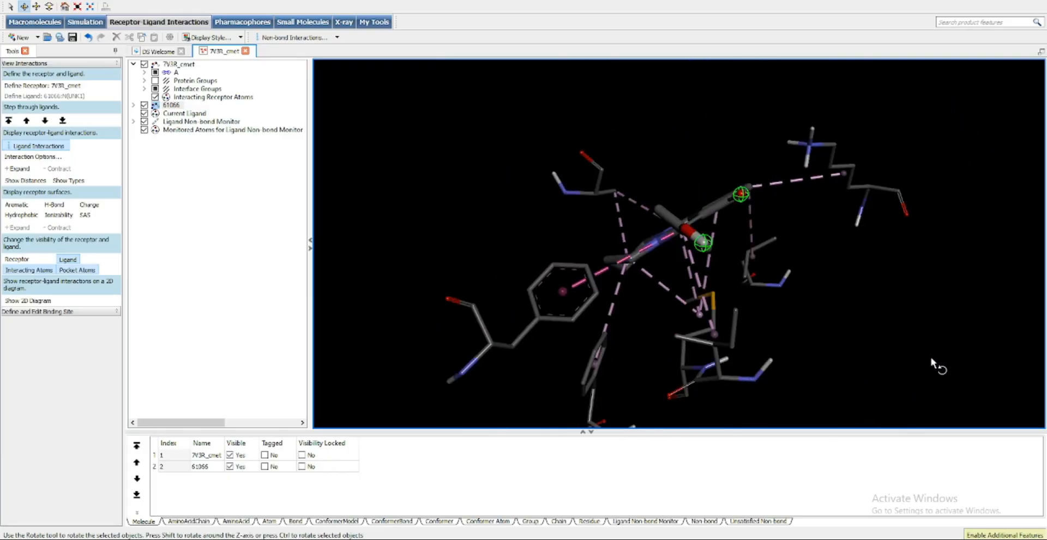
# Display the Aromatic, Charge, Hydrophobic, Ionizability and SAS receptor surfaces around the ligand in turn, ending on SAS
pyautogui.click(22, 205)
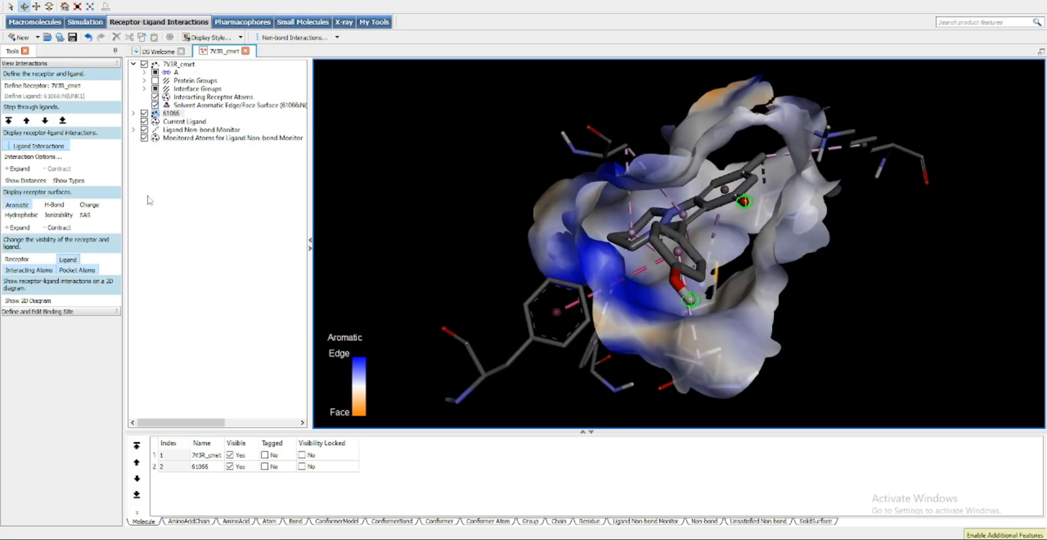
pyautogui.click(87, 205)
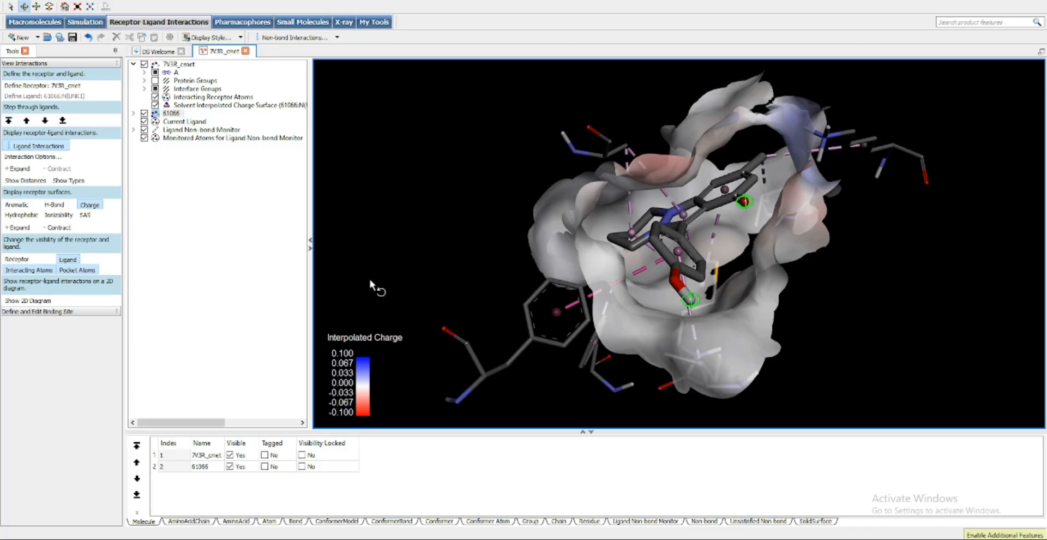
pyautogui.moveTo(370, 282); pyautogui.dragTo(709, 261)
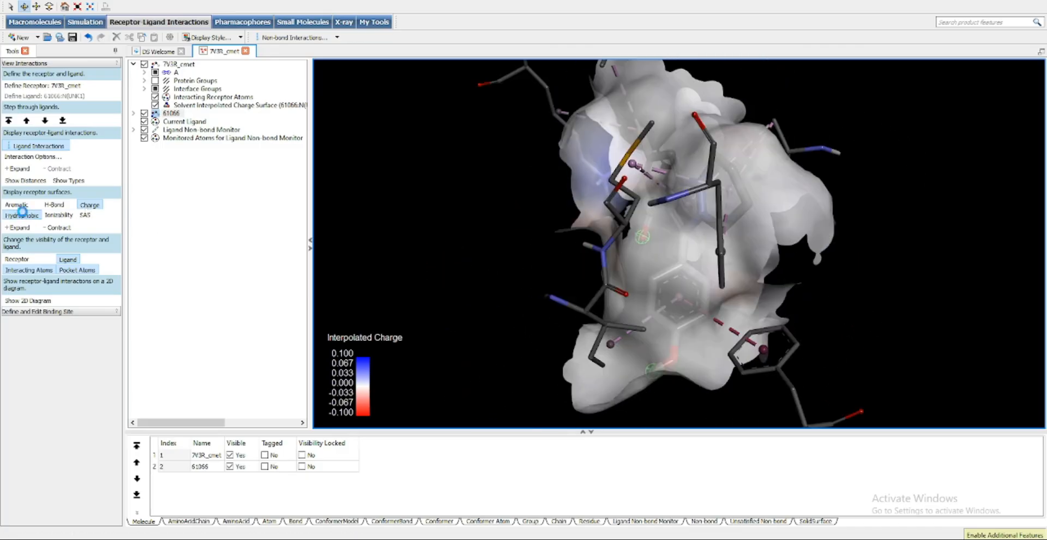
pyautogui.click(22, 212)
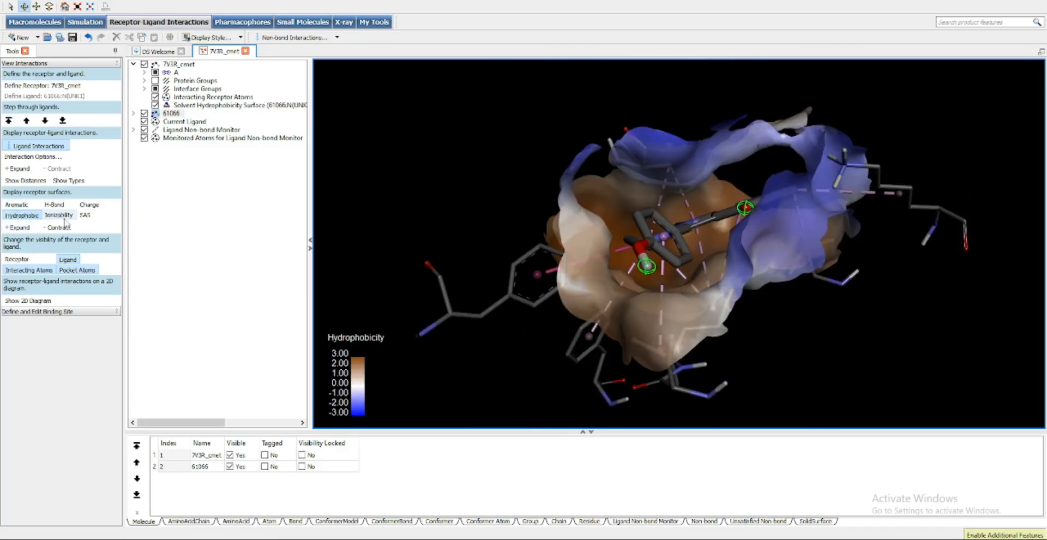
pyautogui.click(64, 216)
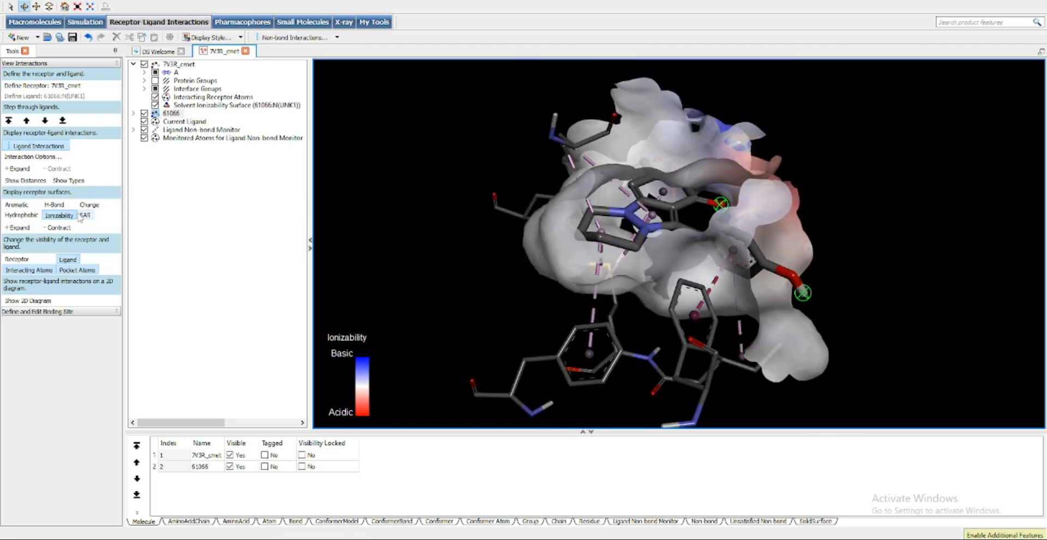
pyautogui.click(82, 215)
pyautogui.moveTo(519, 290); pyautogui.dragTo(776, 242)
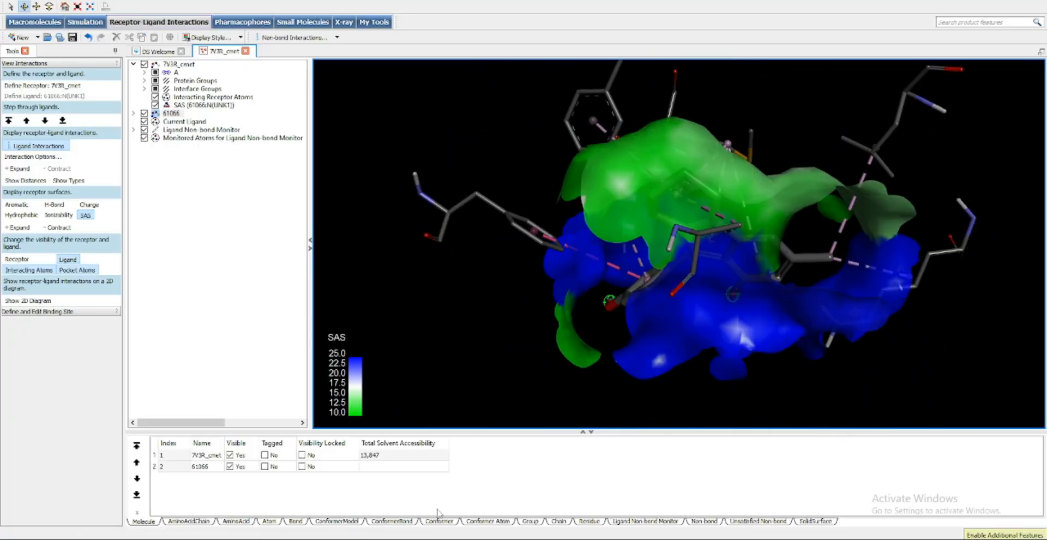
# Switch back to PyMOL and view the 61066 and 7V3R_cmet complex from another angle
pyautogui.hotkey('alt', 'Tab')
pyautogui.click(801, 374)
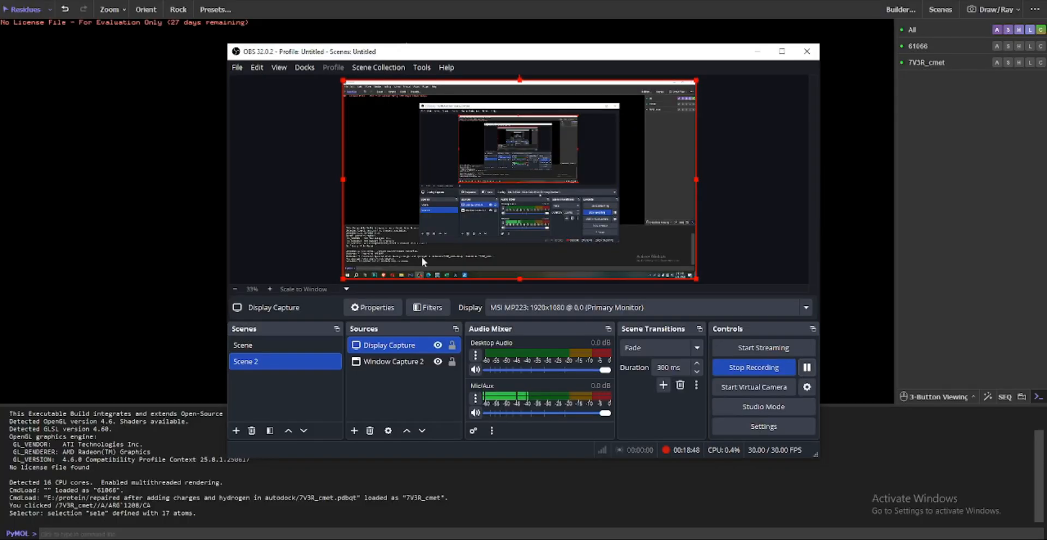
pyautogui.hotkey('alt', 'Tab')
pyautogui.moveTo(66, 164); pyautogui.dragTo(846, 135)
# Apply the simple preset to all objects and view the complex from another angle
pyautogui.click(997, 29)
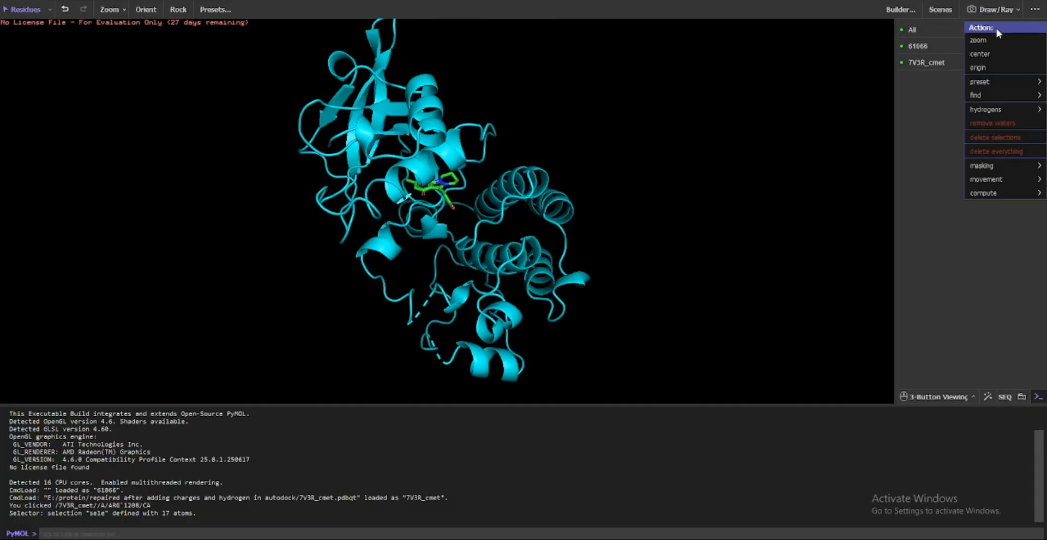
pyautogui.click(981, 30)
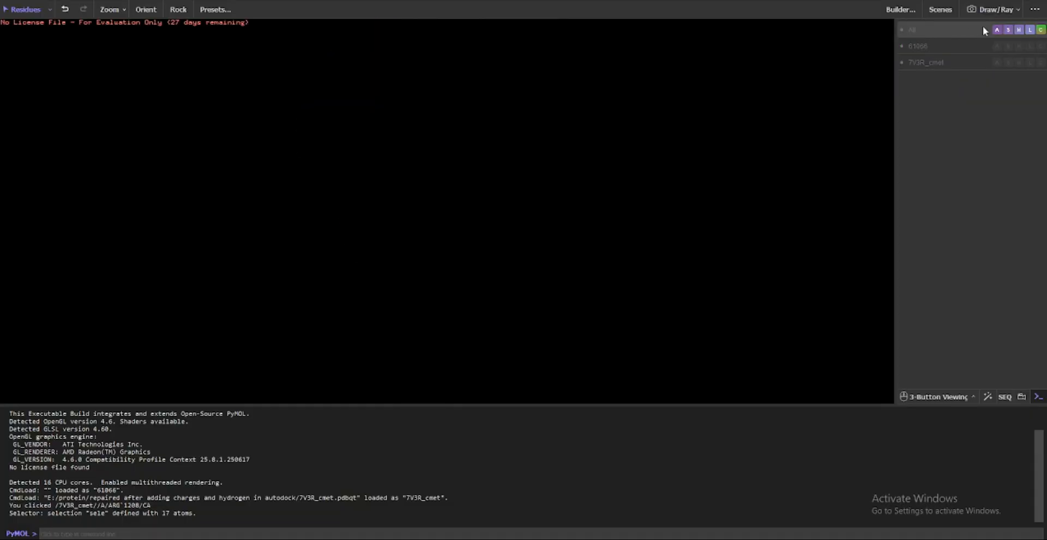
pyautogui.click(950, 31)
pyautogui.click(997, 30)
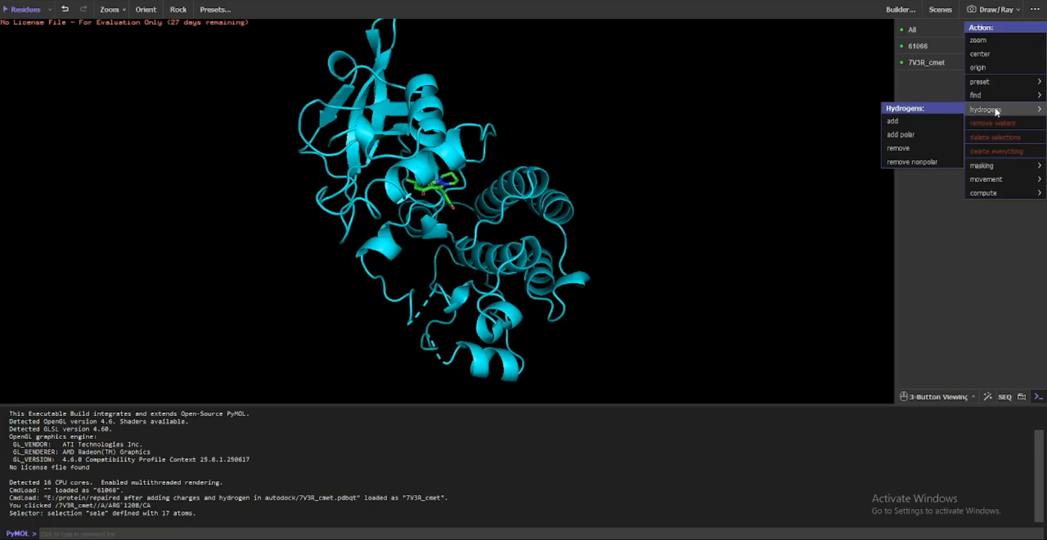
pyautogui.moveTo(1000, 82)
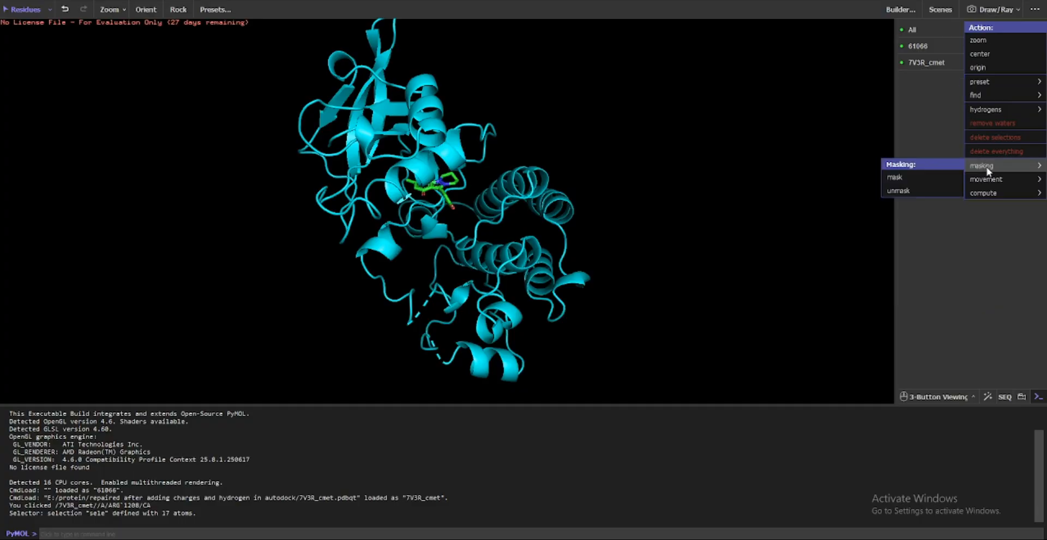
pyautogui.moveTo(990, 188)
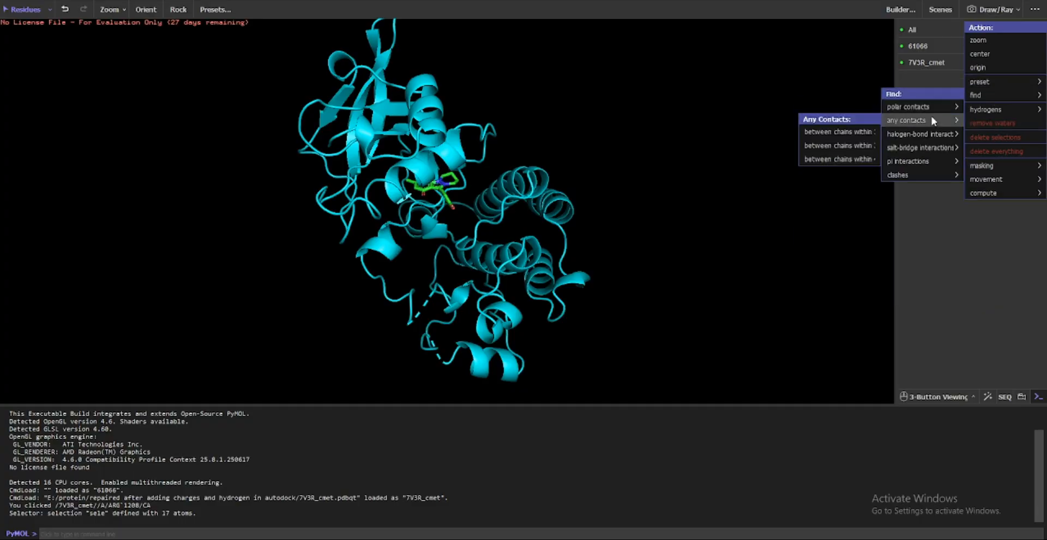
pyautogui.moveTo(978, 110)
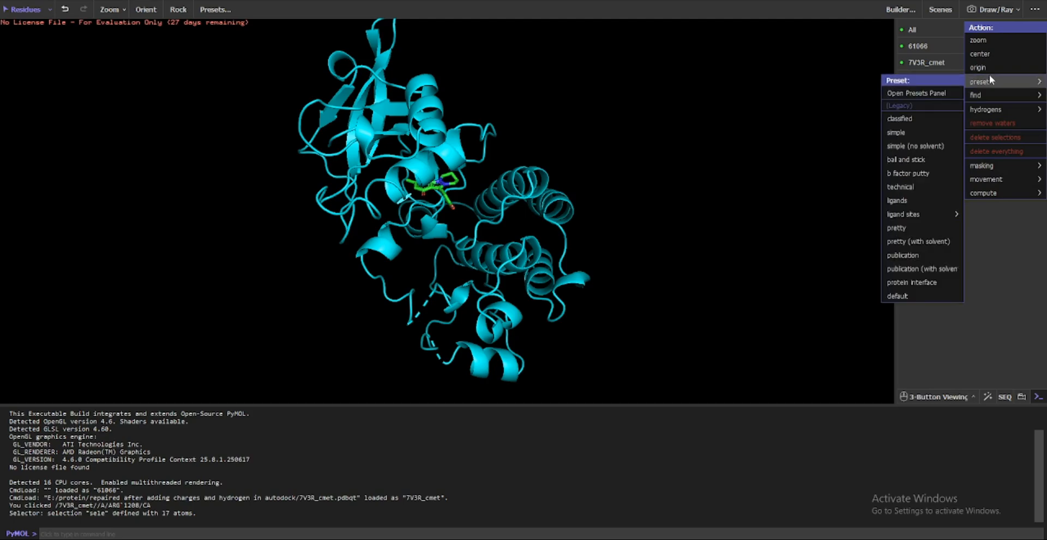
pyautogui.click(911, 134)
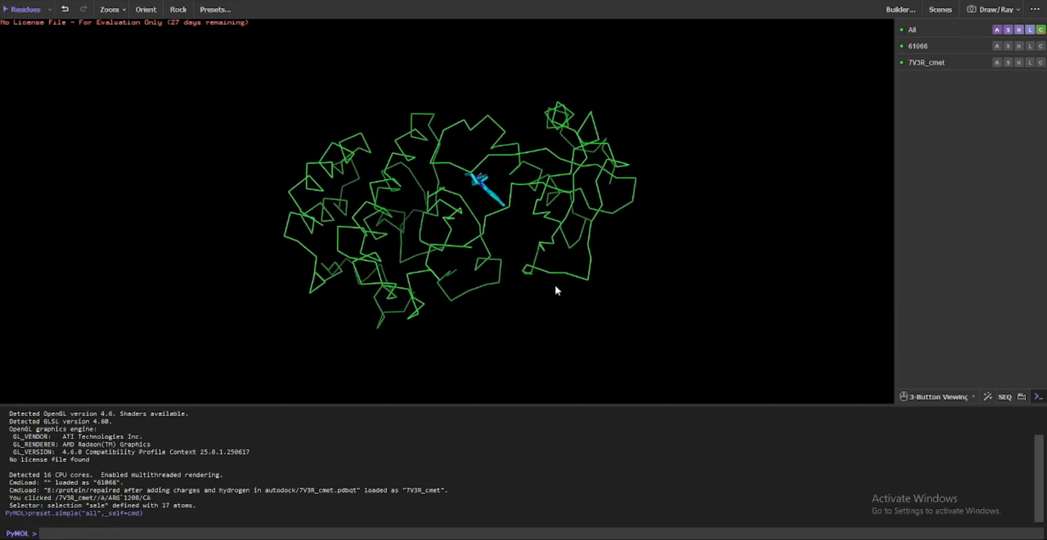
pyautogui.moveTo(554, 282); pyautogui.dragTo(490, 317)
# Apply the ligand sites cartoon preset to all objects and view the polar contact around the ligand
pyautogui.click(997, 30)
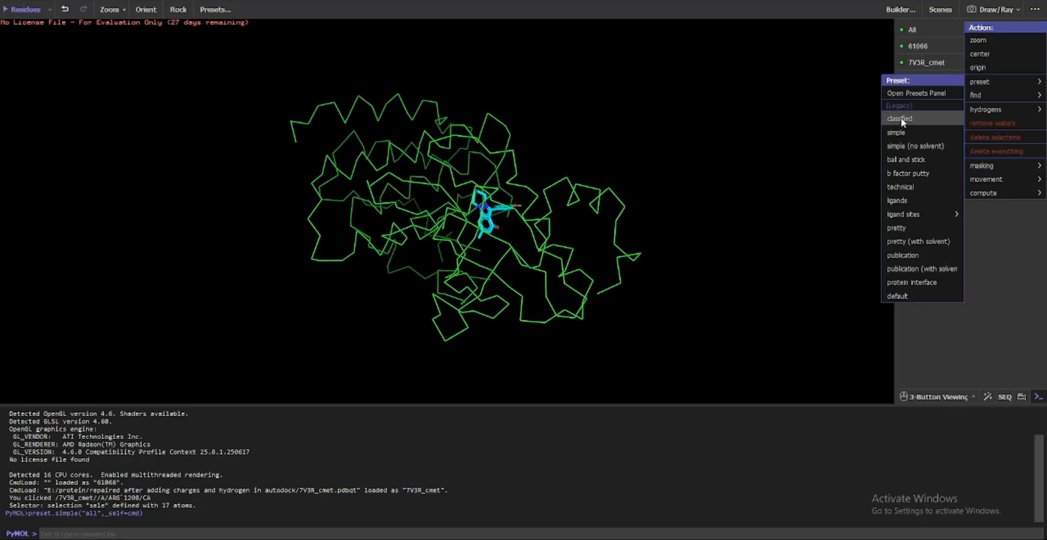
pyautogui.moveTo(890, 218)
pyautogui.click(815, 226)
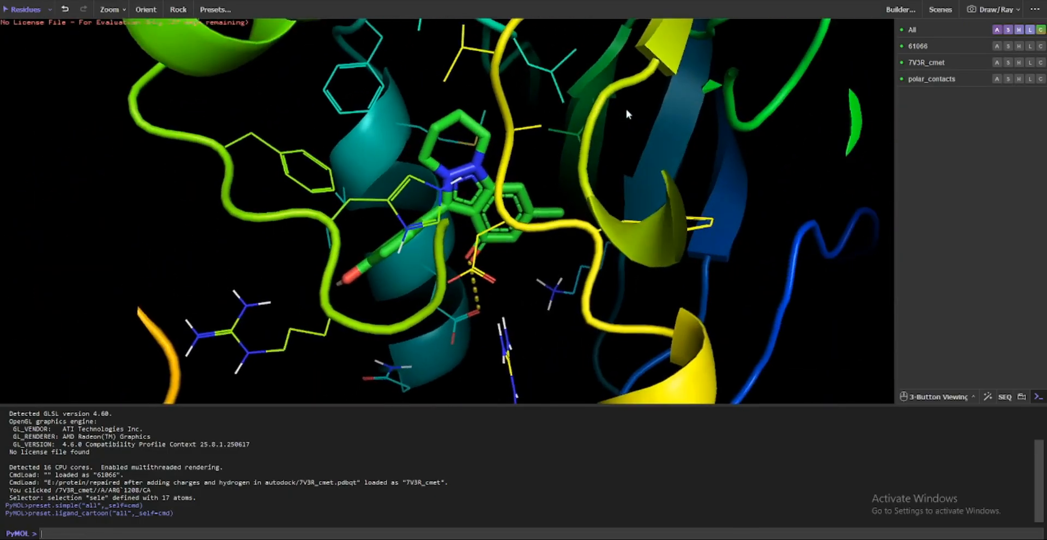
pyautogui.moveTo(625, 109); pyautogui.dragTo(383, 186)
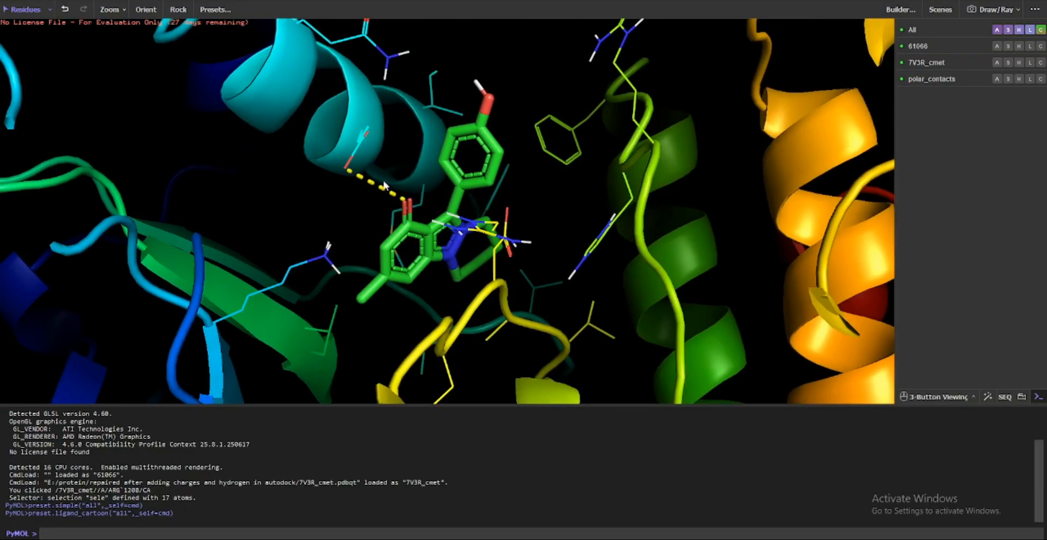
# Select residue GLU 1127 and ligand 61066 at both ends of the dashed polar contact
pyautogui.click(409, 213)
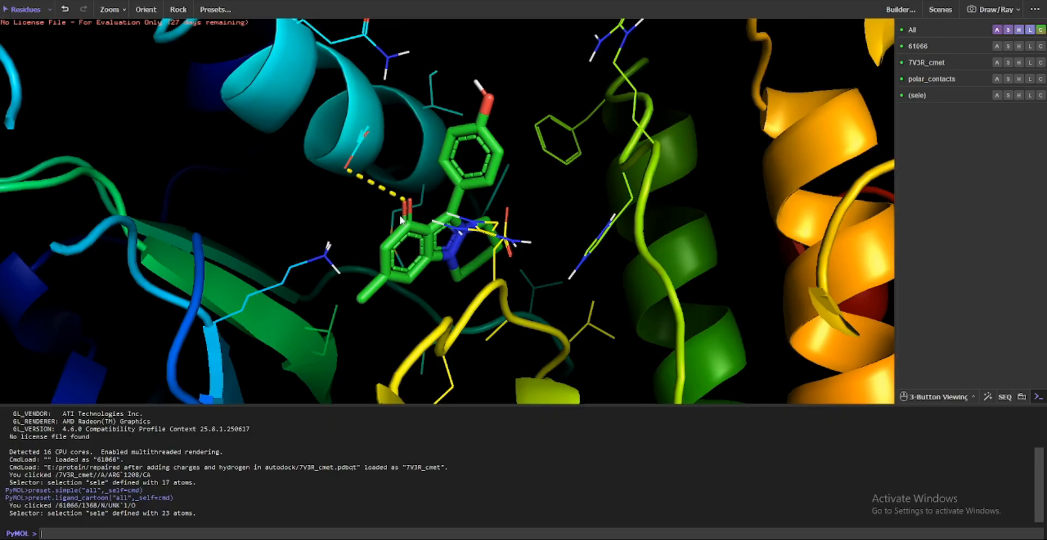
pyautogui.click(401, 219)
pyautogui.click(347, 173)
pyautogui.moveTo(347, 173); pyautogui.dragTo(363, 322)
pyautogui.click(506, 196)
pyautogui.click(507, 197)
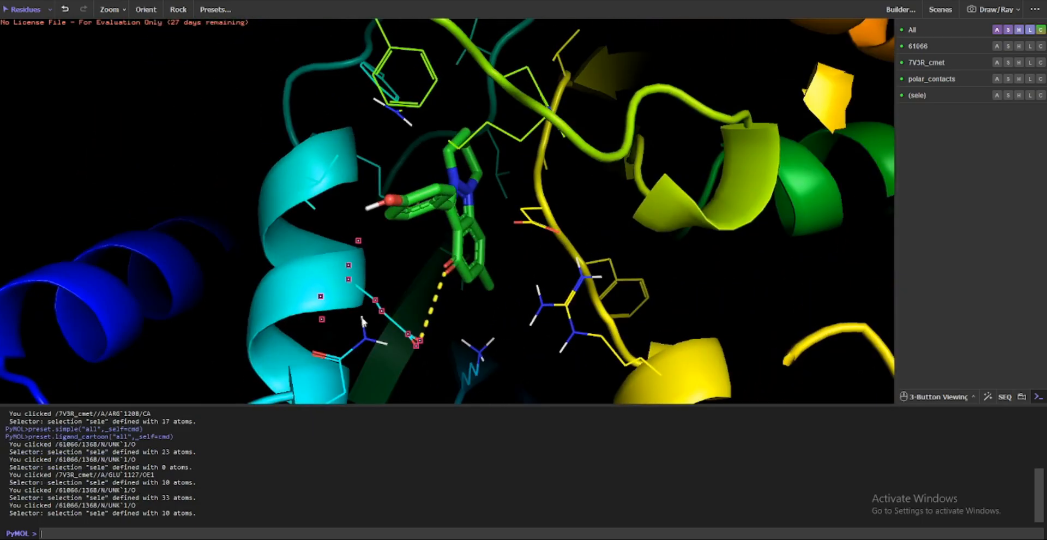
pyautogui.click(448, 275)
pyautogui.moveTo(449, 275); pyautogui.dragTo(763, 272)
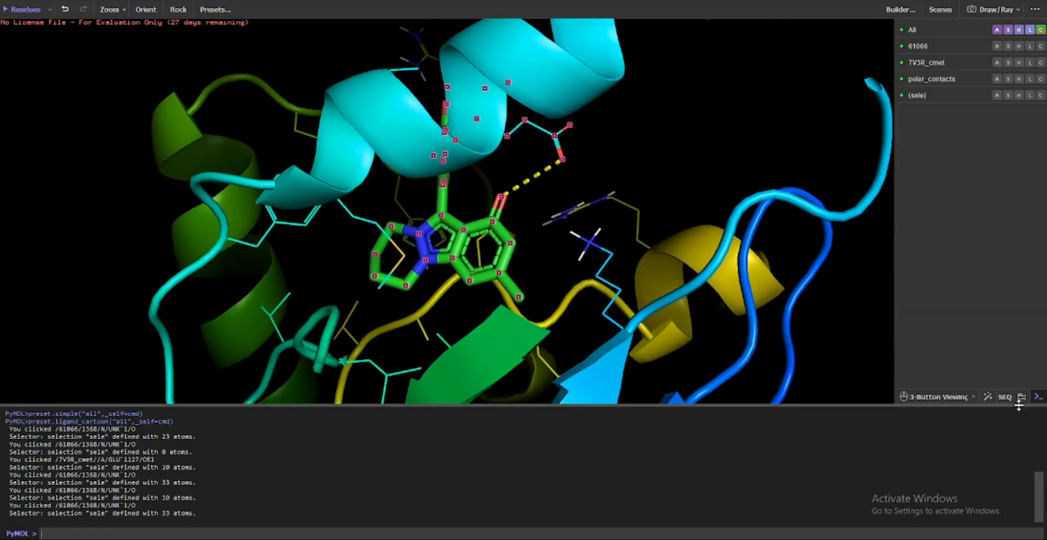
# Display the sequence viewer and scroll to the end of the 7V3R_cmet sequence
pyautogui.click(1006, 397)
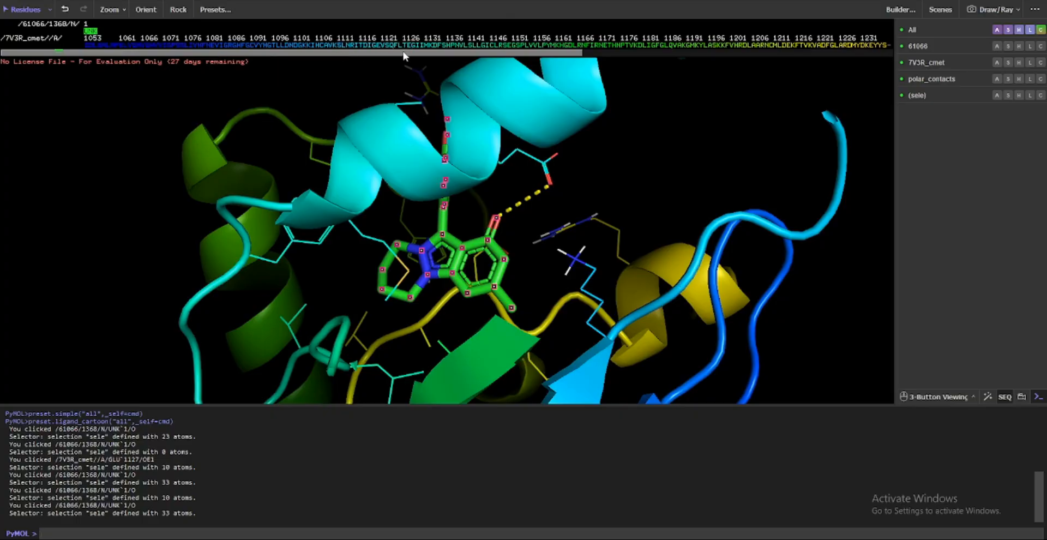
pyautogui.moveTo(403, 53); pyautogui.dragTo(327, 74)
pyautogui.moveTo(172, 106); pyautogui.dragTo(587, 228)
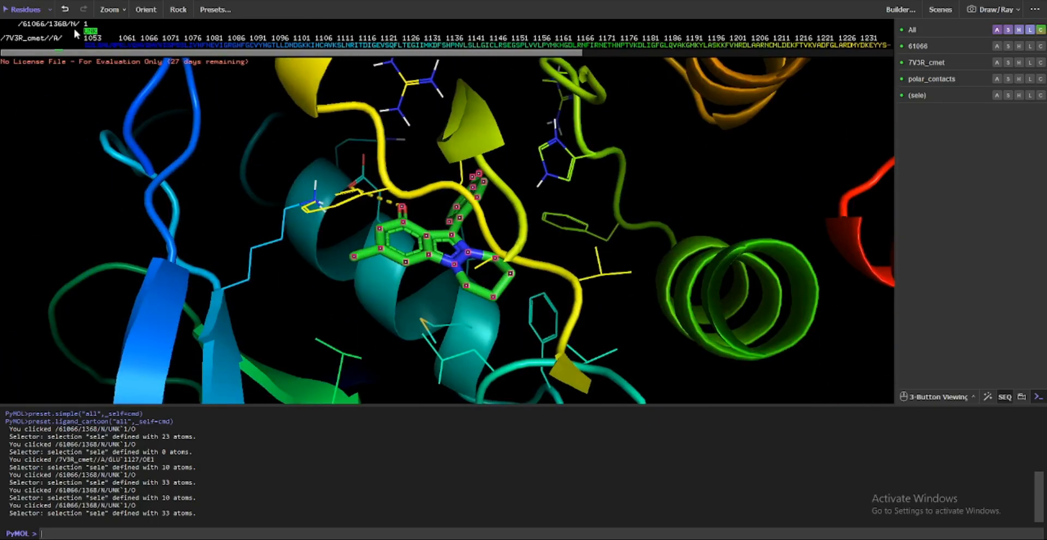
pyautogui.moveTo(401, 54); pyautogui.dragTo(881, 60)
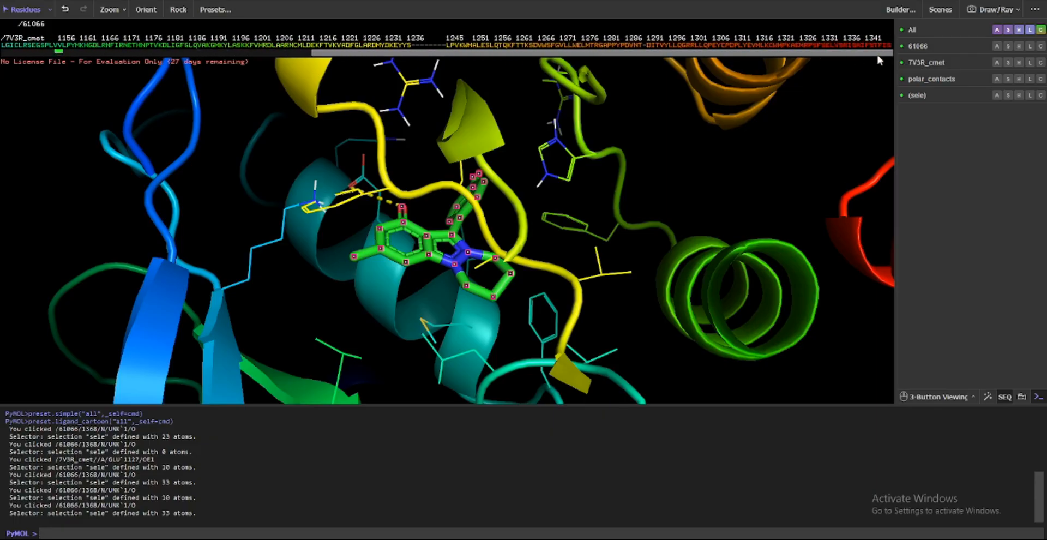
# Select residue GLY 1128 on the helix beside the ligand, and clear the selection after viewing it
pyautogui.click(355, 304)
pyautogui.moveTo(356, 304); pyautogui.dragTo(415, 266)
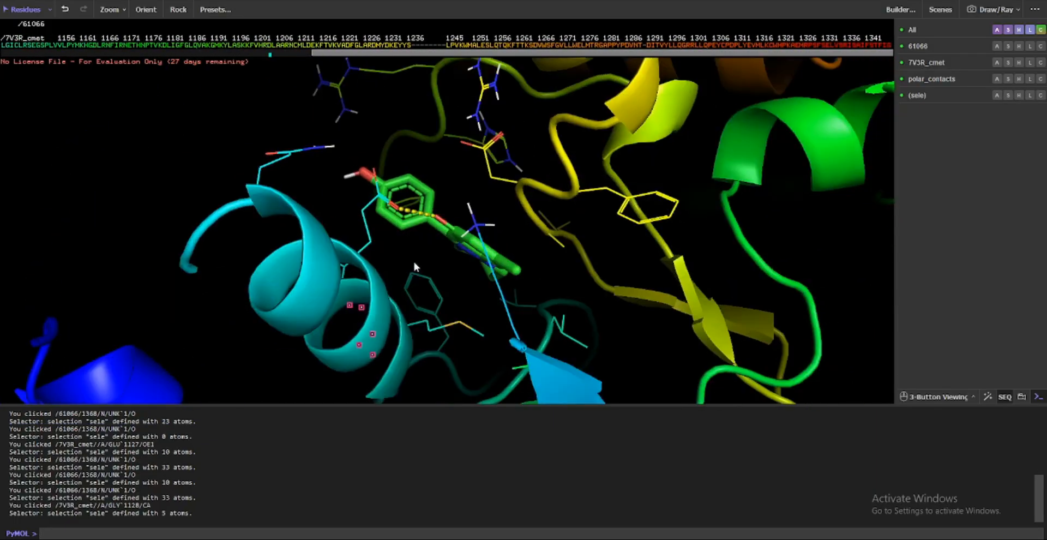
pyautogui.moveTo(446, 314); pyautogui.dragTo(708, 245)
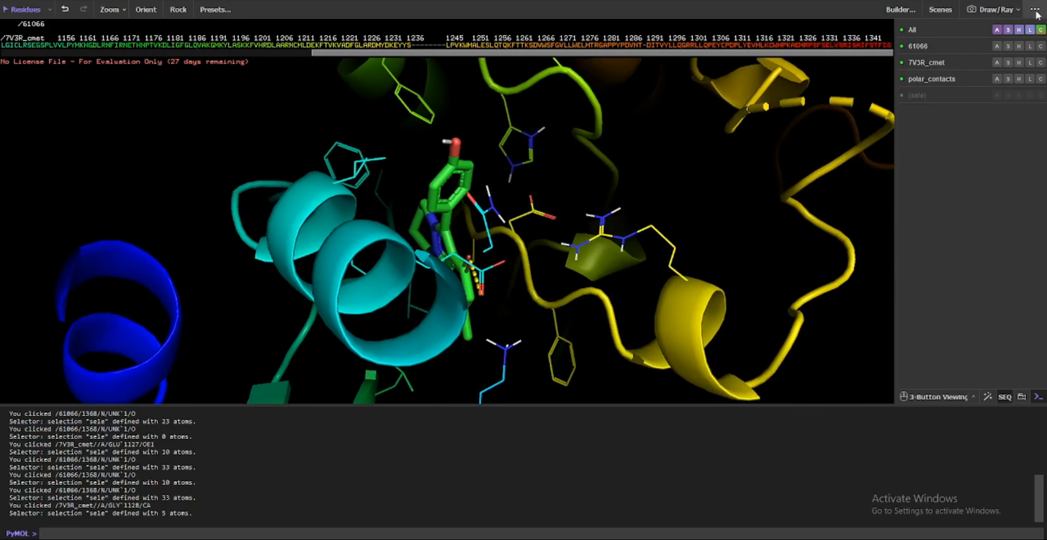
pyautogui.click(997, 30)
pyautogui.moveTo(992, 95)
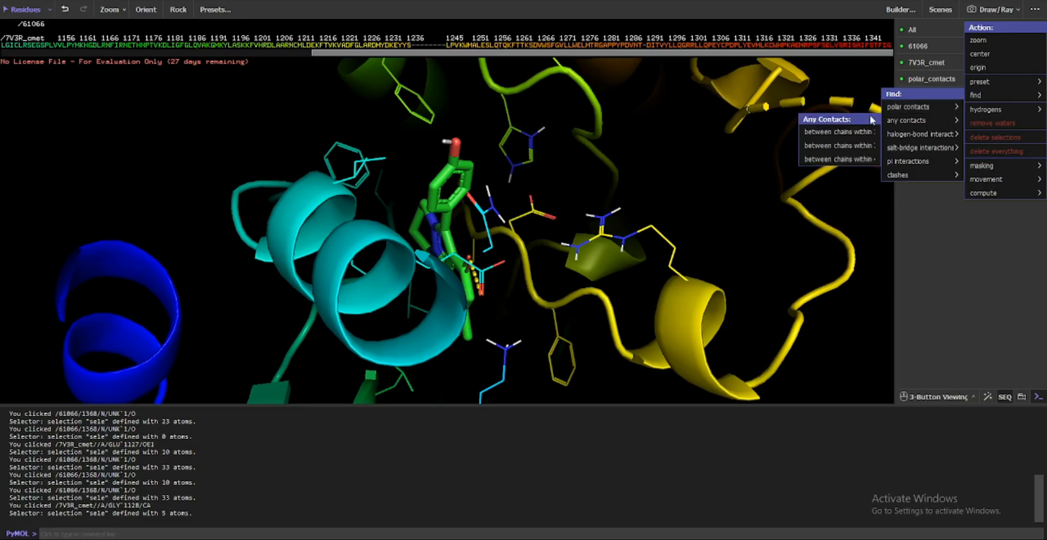
pyautogui.moveTo(920, 120)
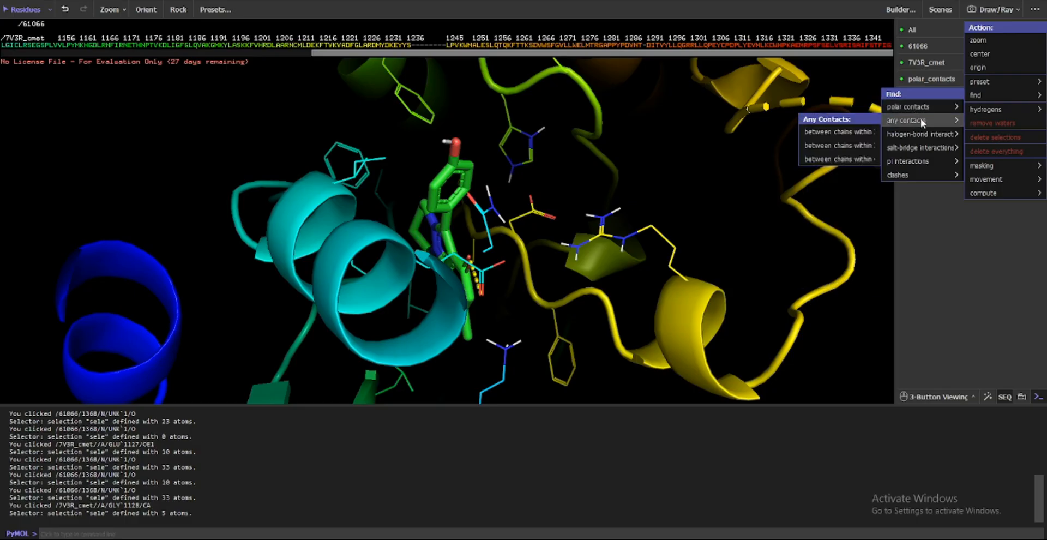
pyautogui.moveTo(984, 111)
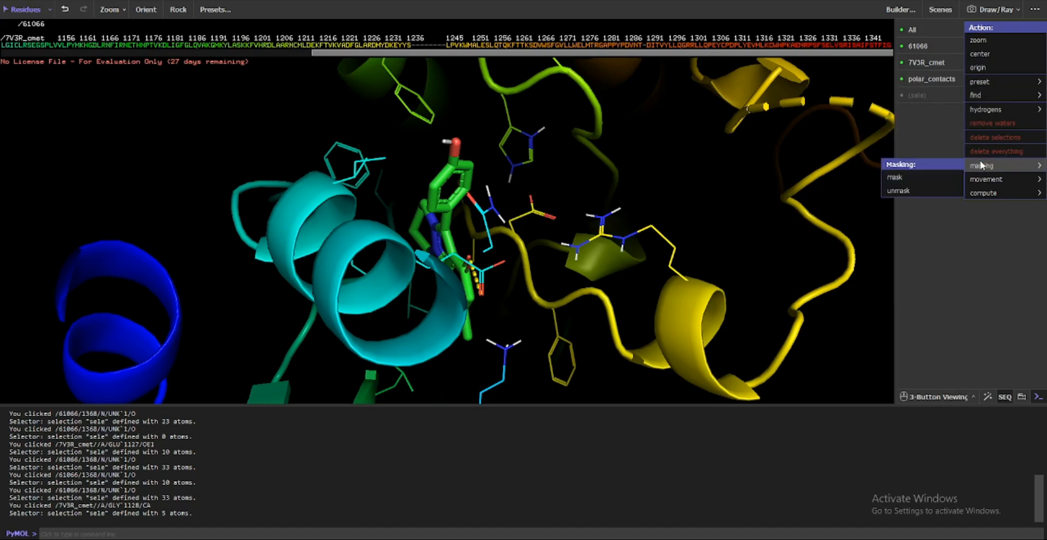
pyautogui.moveTo(985, 179)
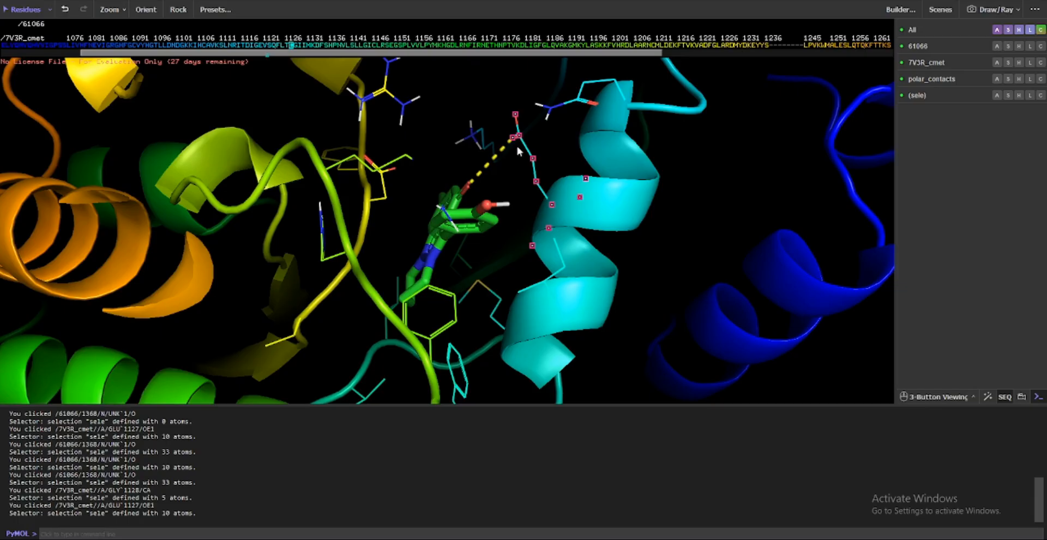
# Select GLU 1127, locate it in the sequence, and add ligand 61066 to the selection
pyautogui.moveTo(470, 166); pyautogui.dragTo(383, 87)
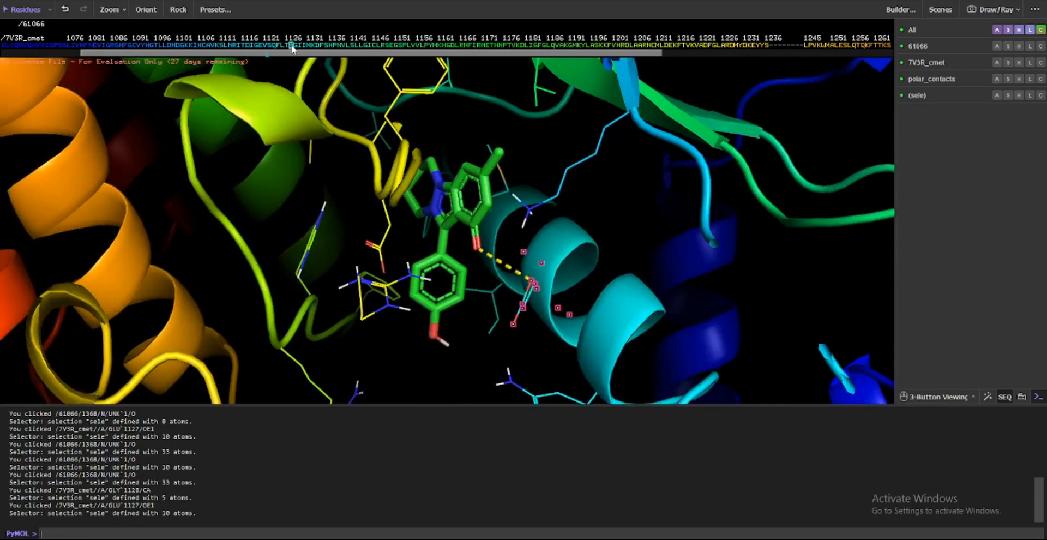
pyautogui.moveTo(292, 177); pyautogui.dragTo(558, 200)
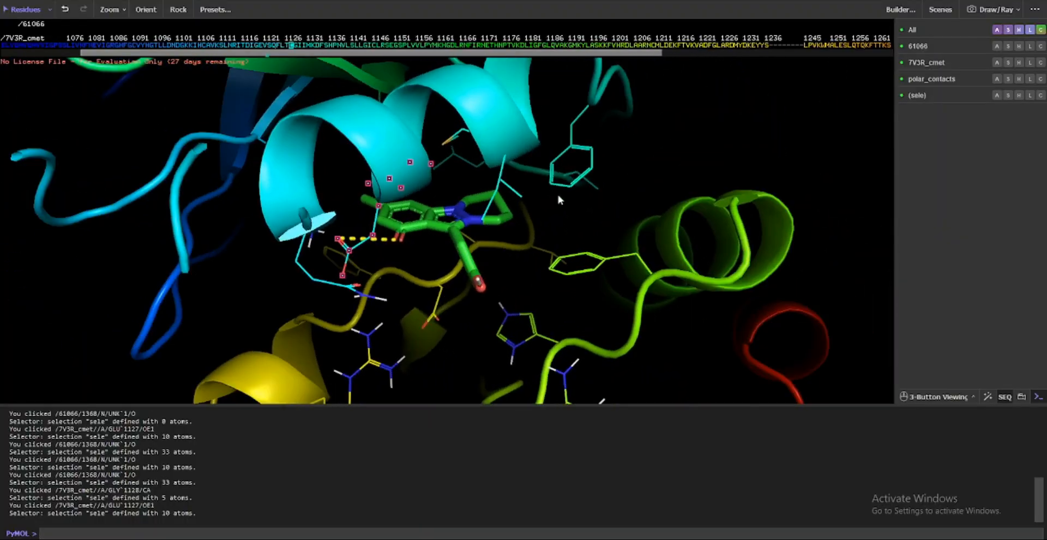
pyautogui.click(396, 243)
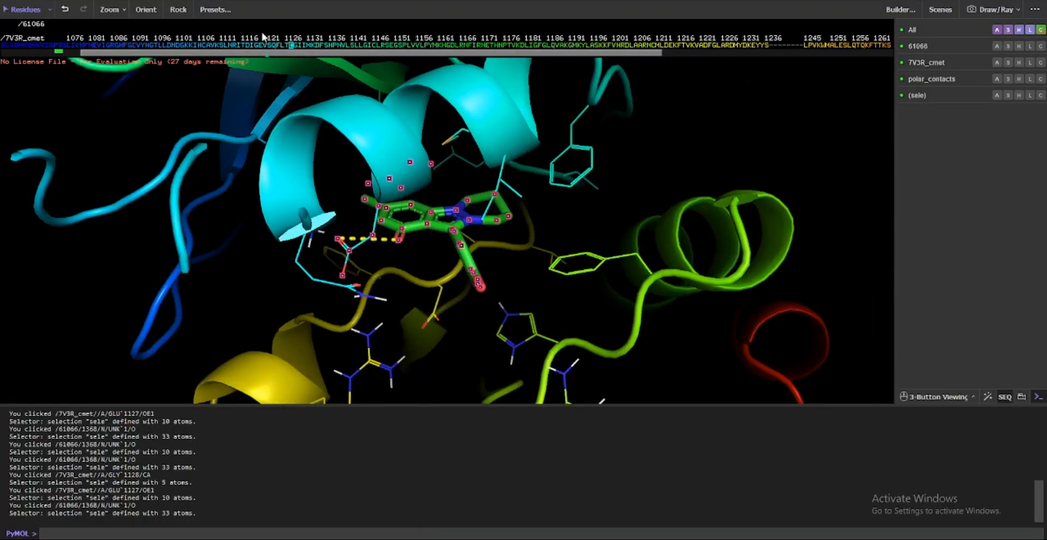
# Examine the 7V3R_cmet sequence around the highlighted GLU 1127 residue and compare it with the contact in the structure
pyautogui.moveTo(233, 46); pyautogui.dragTo(204, 45)
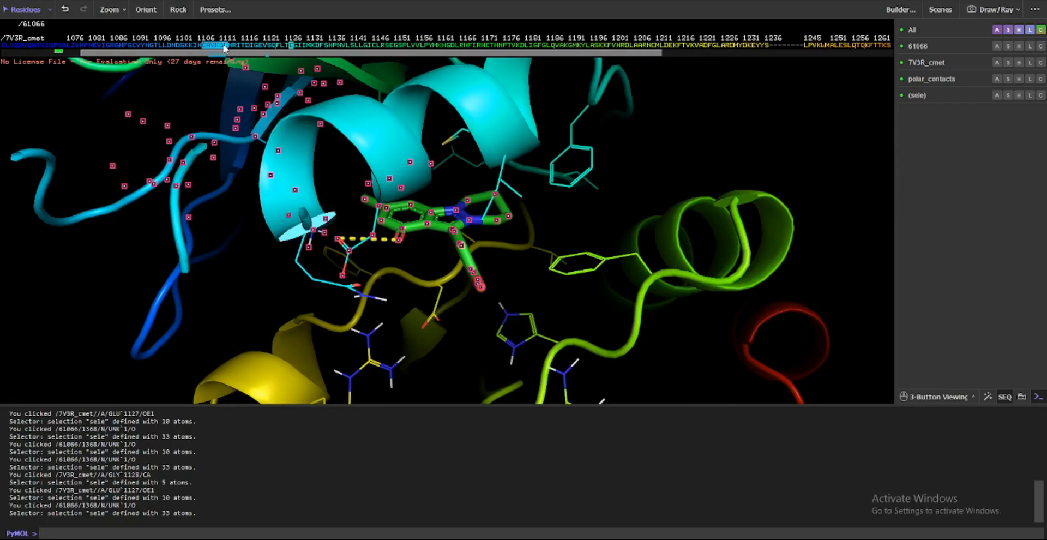
pyautogui.moveTo(206, 52); pyautogui.dragTo(114, 63)
pyautogui.moveTo(405, 229); pyautogui.dragTo(335, 82)
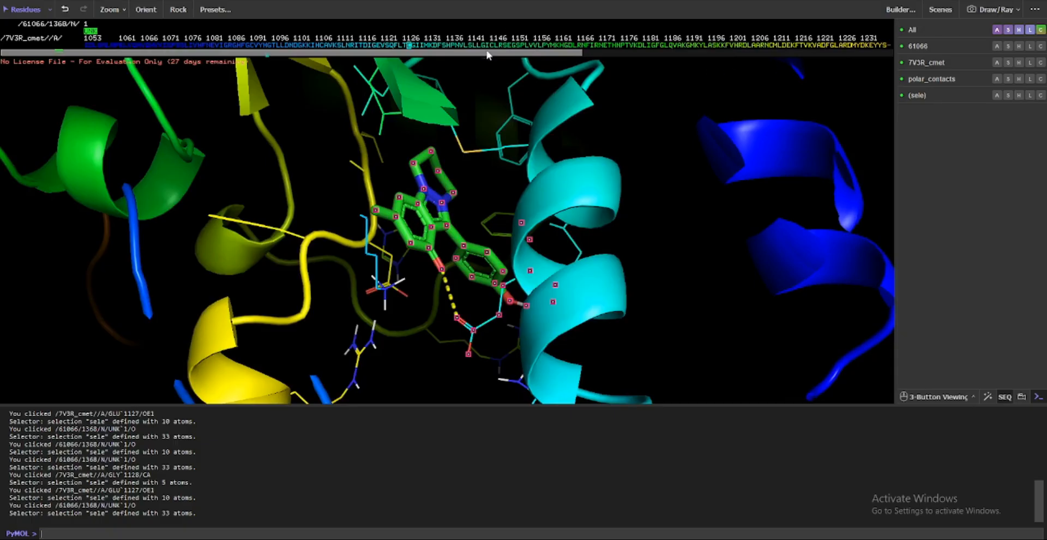
pyautogui.moveTo(487, 51); pyautogui.dragTo(665, 61)
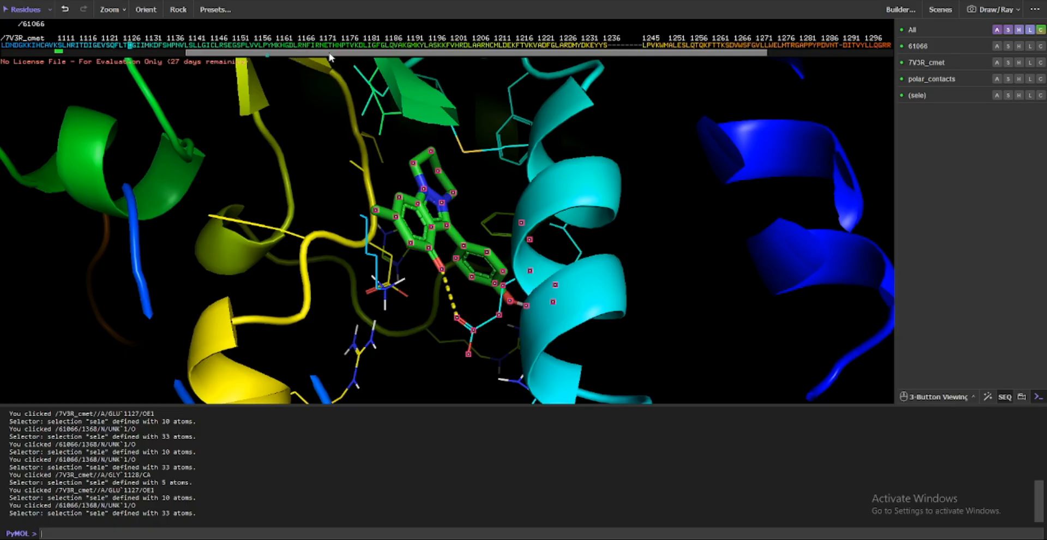
pyautogui.moveTo(330, 56); pyautogui.dragTo(203, 55)
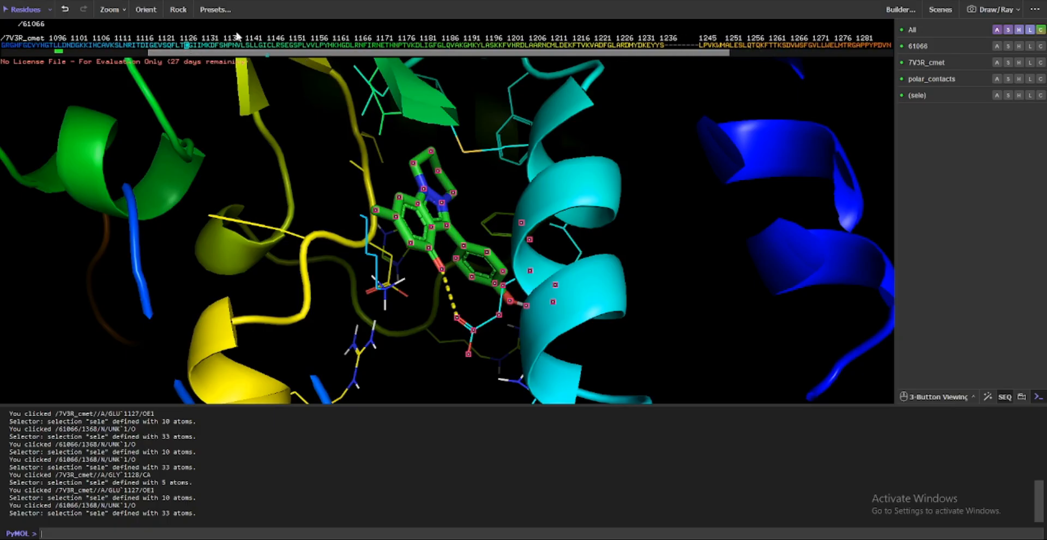
# Show the cartoon representation for all objects
pyautogui.click(1007, 28)
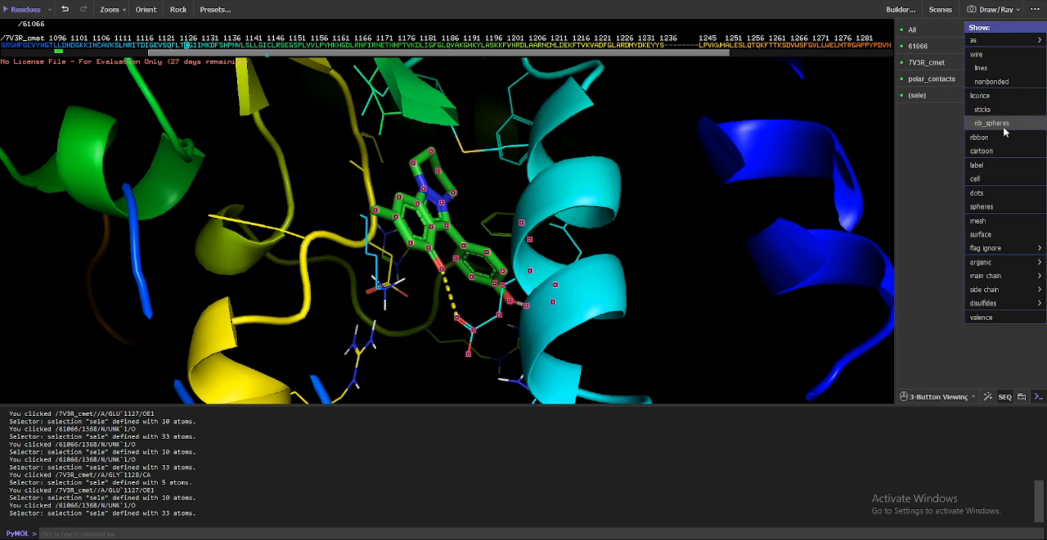
pyautogui.click(1003, 148)
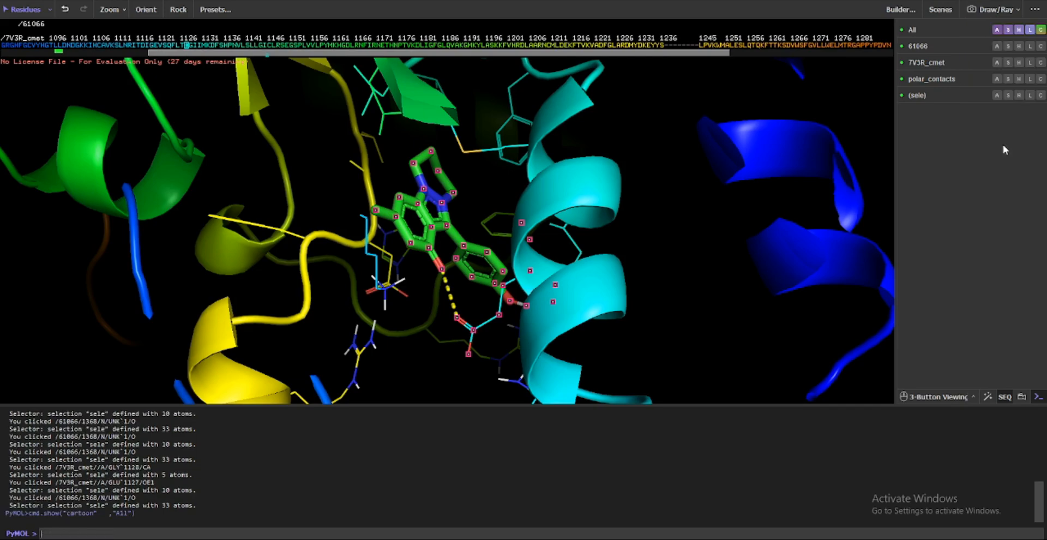
pyautogui.click(1018, 30)
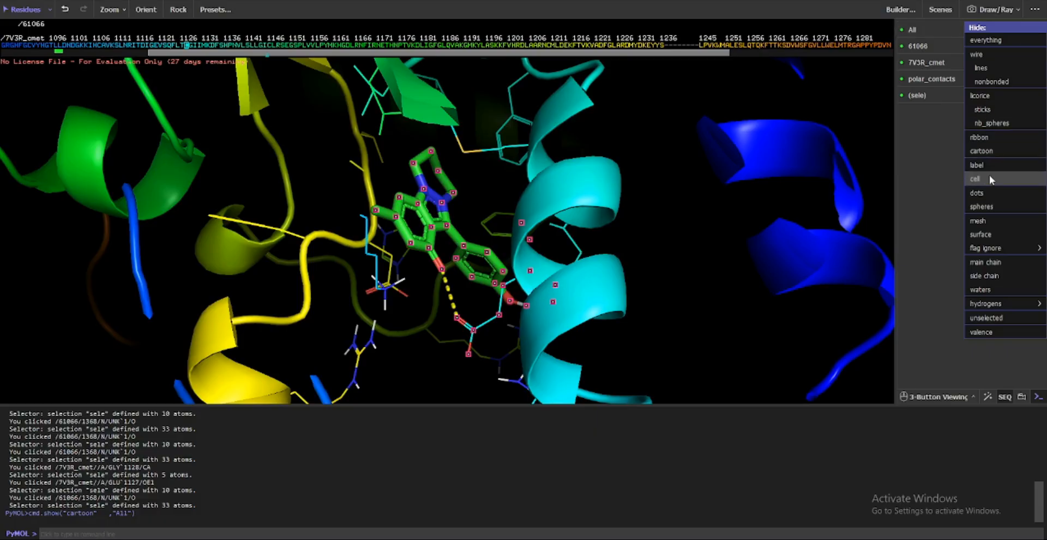
pyautogui.moveTo(250, 235); pyautogui.dragTo(599, 218)
pyautogui.click(1031, 31)
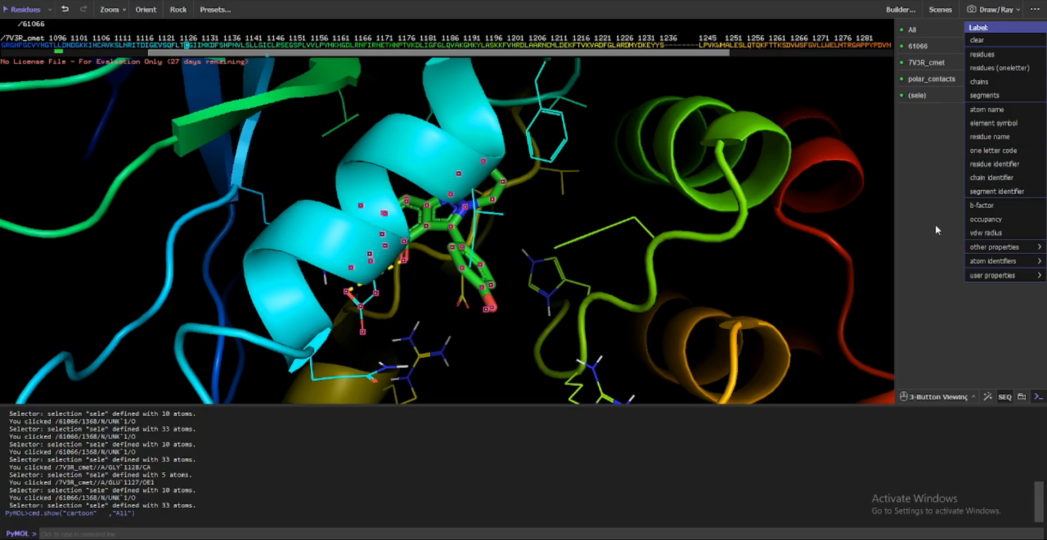
pyautogui.click(921, 179)
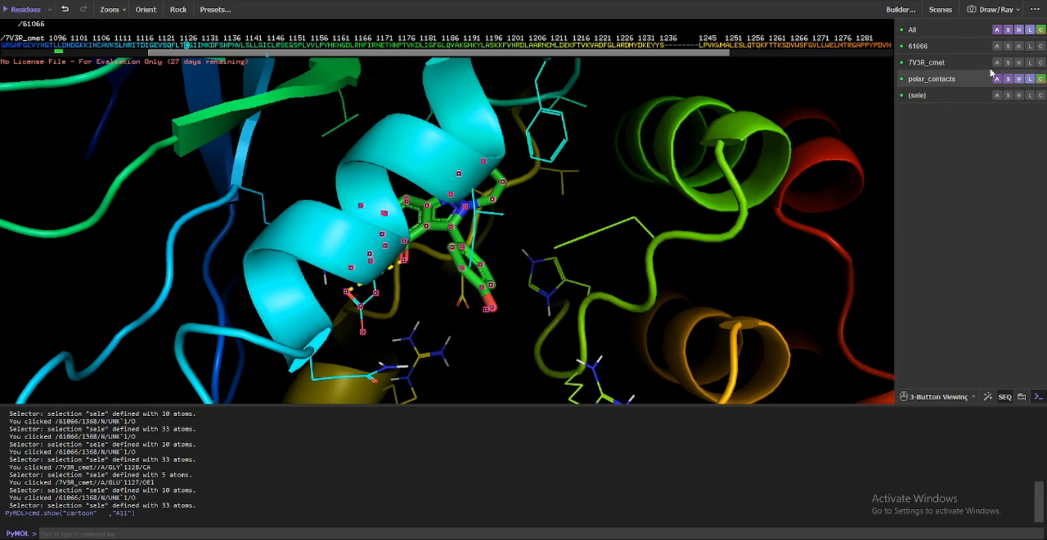
# Color all objects green
pyautogui.click(1042, 30)
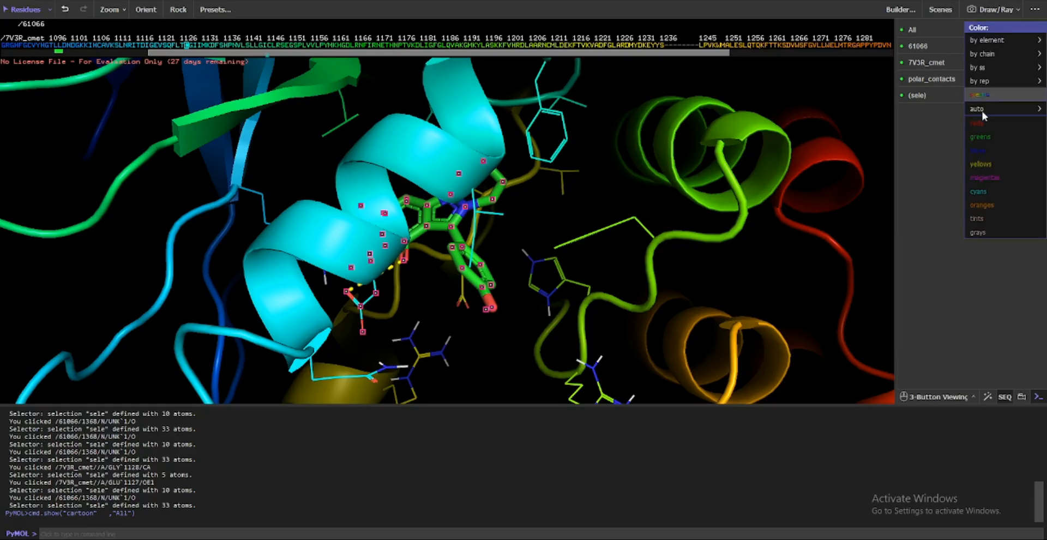
pyautogui.moveTo(986, 98)
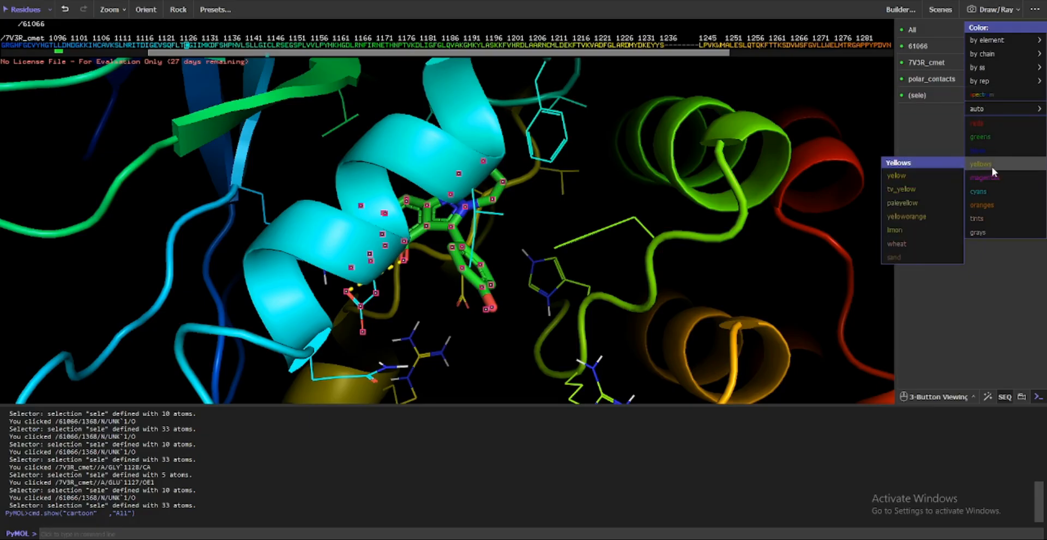
pyautogui.moveTo(988, 138)
pyautogui.click(902, 147)
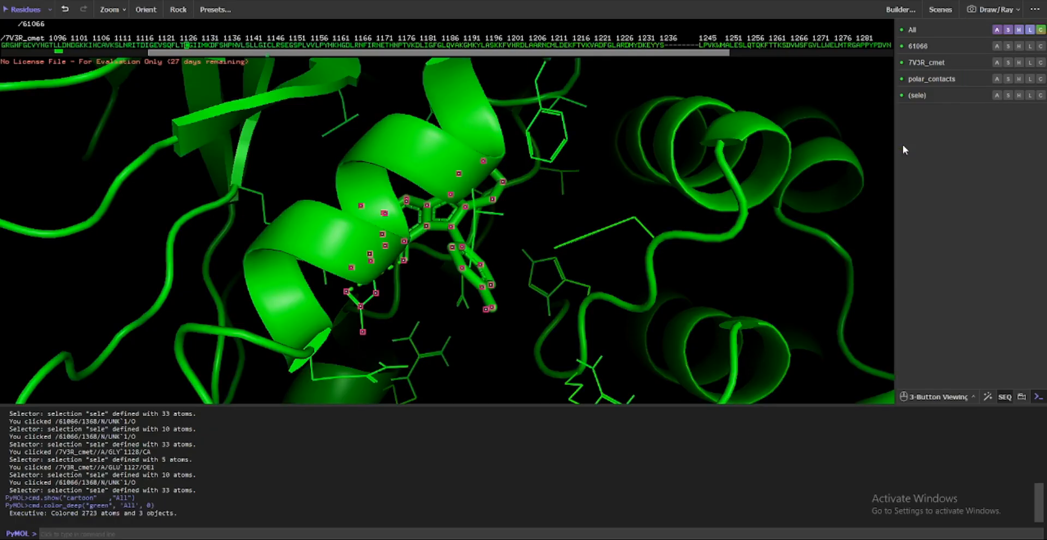
# Color the 7V3R_cmet protein red to set it apart from the ligand
pyautogui.moveTo(872, 163); pyautogui.dragTo(520, 224)
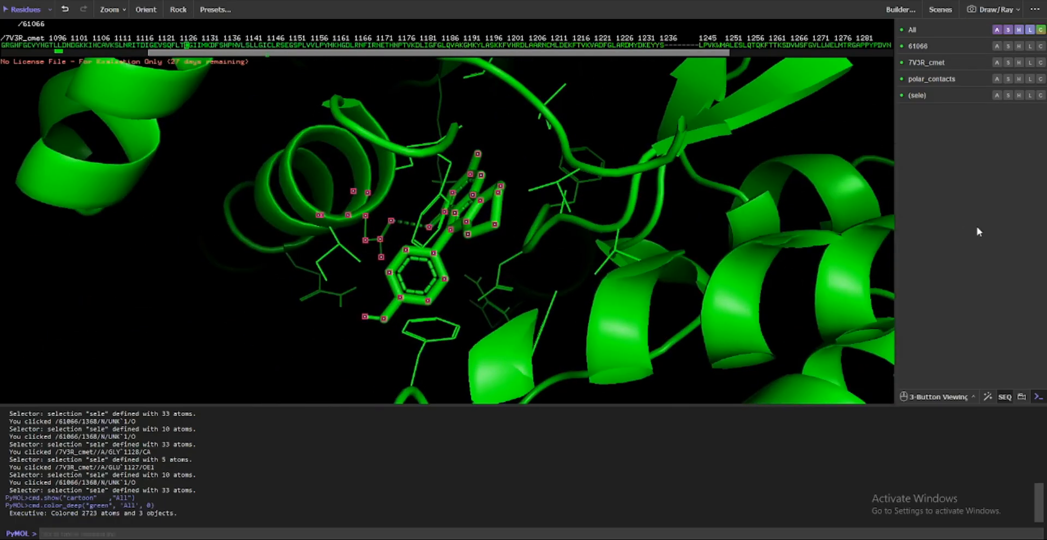
pyautogui.click(1040, 62)
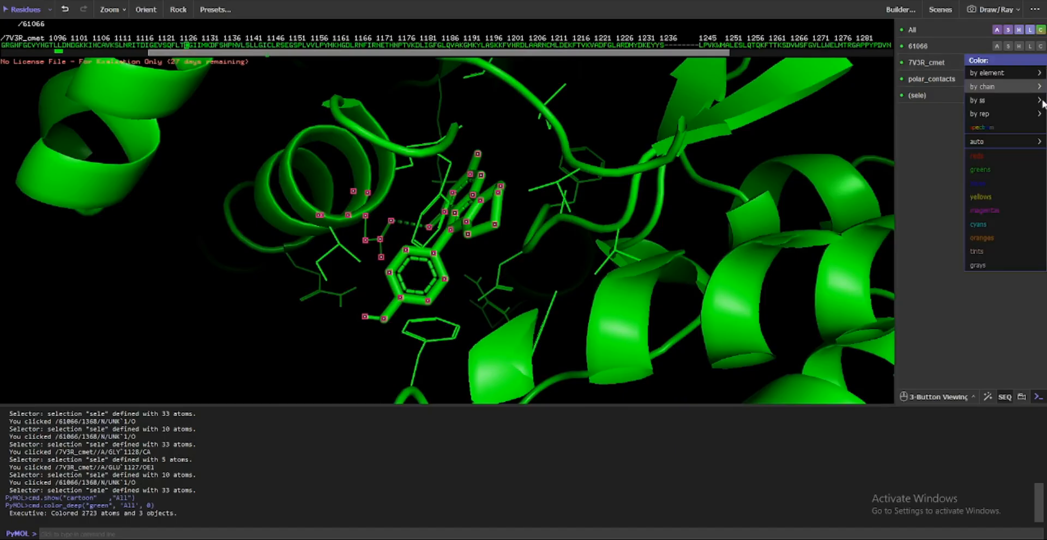
pyautogui.moveTo(969, 158)
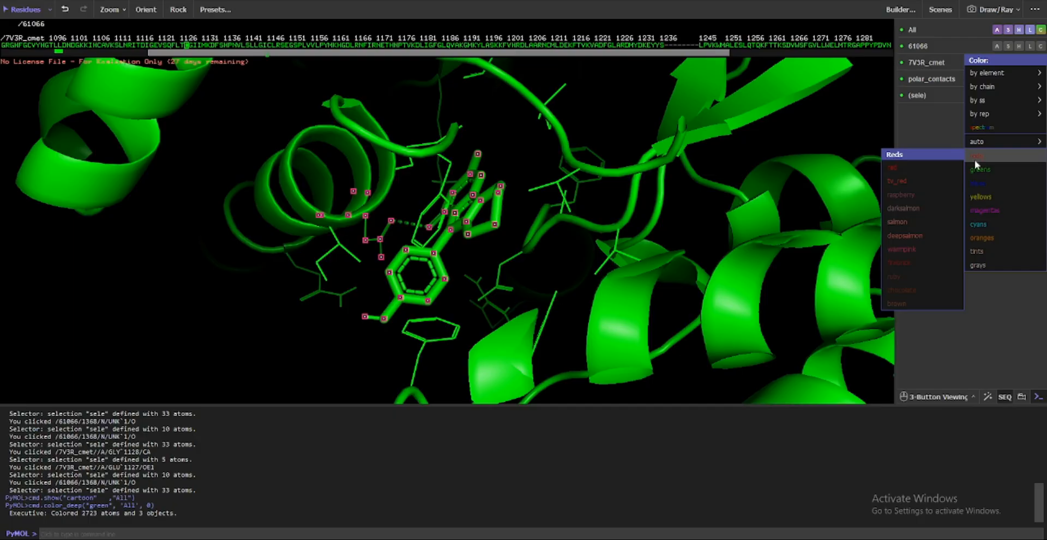
pyautogui.click(936, 165)
pyautogui.moveTo(461, 219)
pyautogui.mouseDown()
pyautogui.moveTo(541, 252)
pyautogui.moveTo(468, 217)
pyautogui.mouseUp()
pyautogui.rightClick(247, 299)
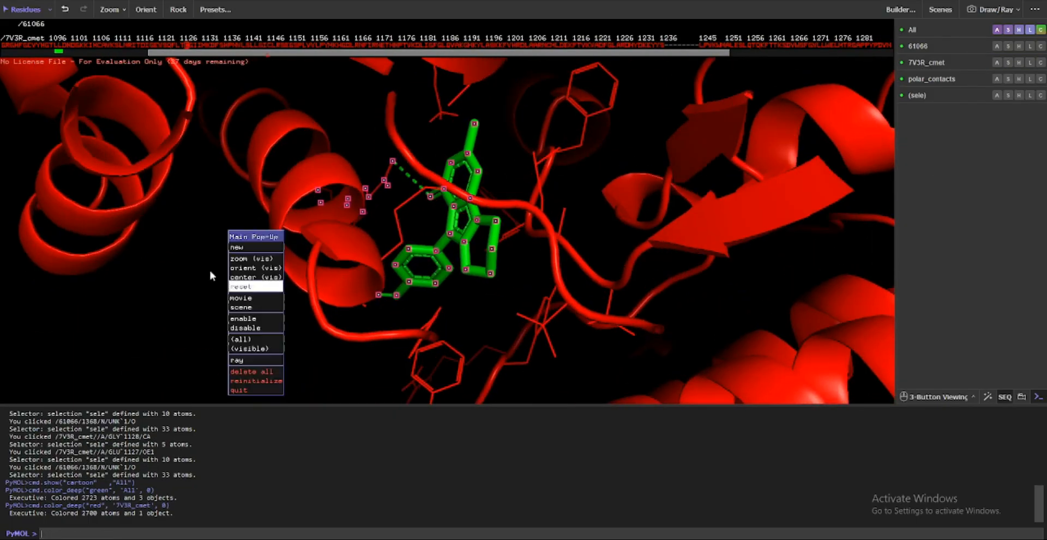
pyautogui.click(1018, 29)
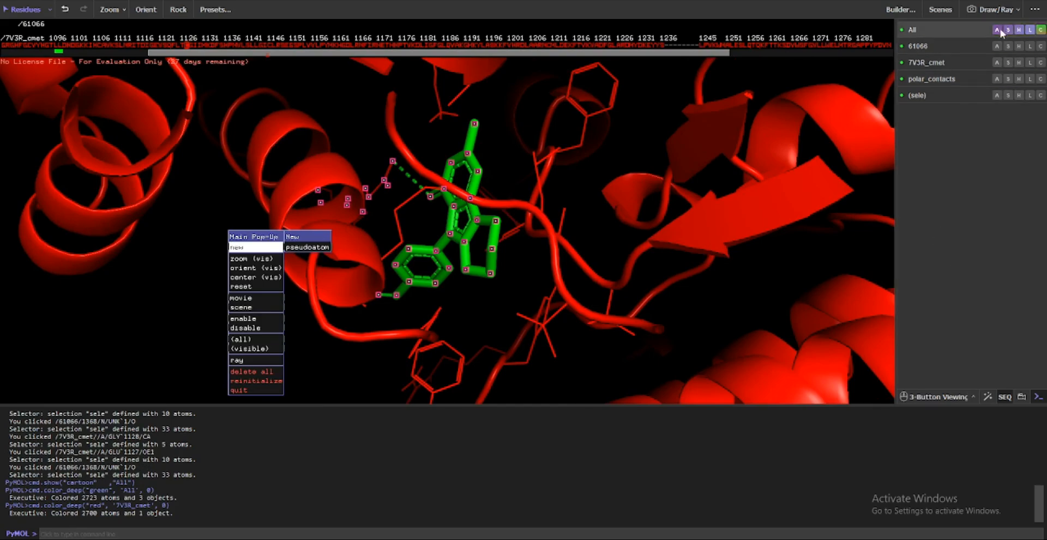
pyautogui.click(1006, 28)
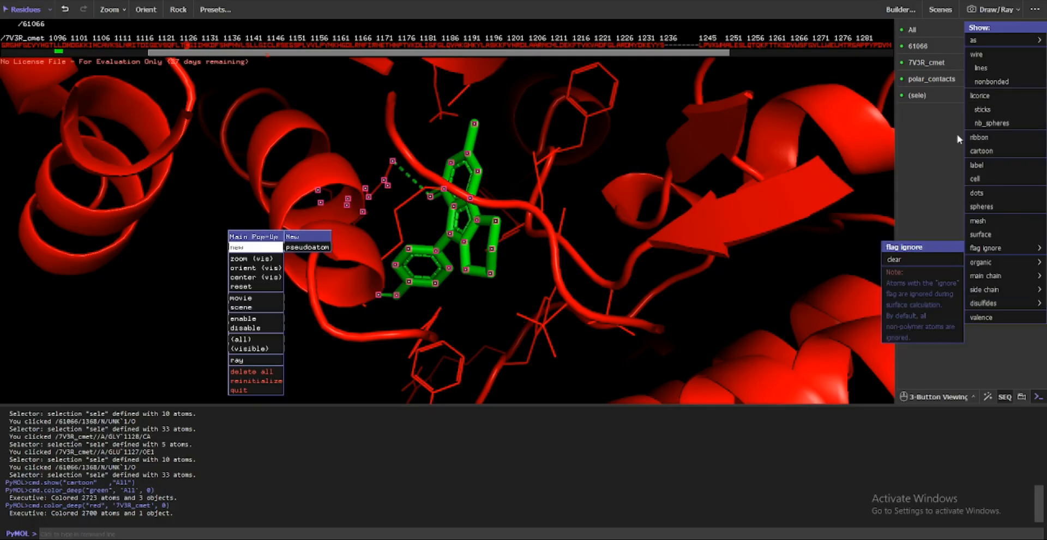
pyautogui.click(935, 145)
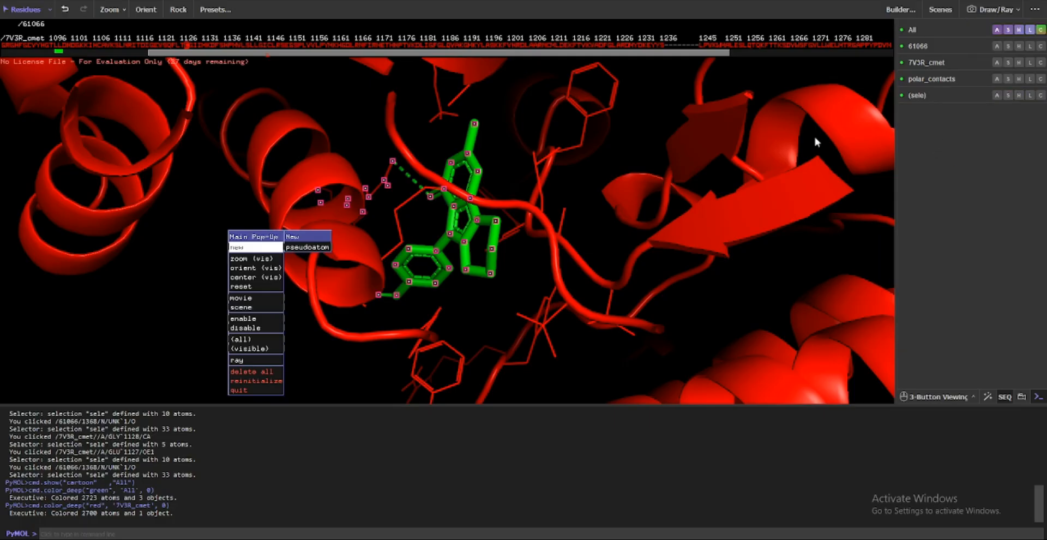